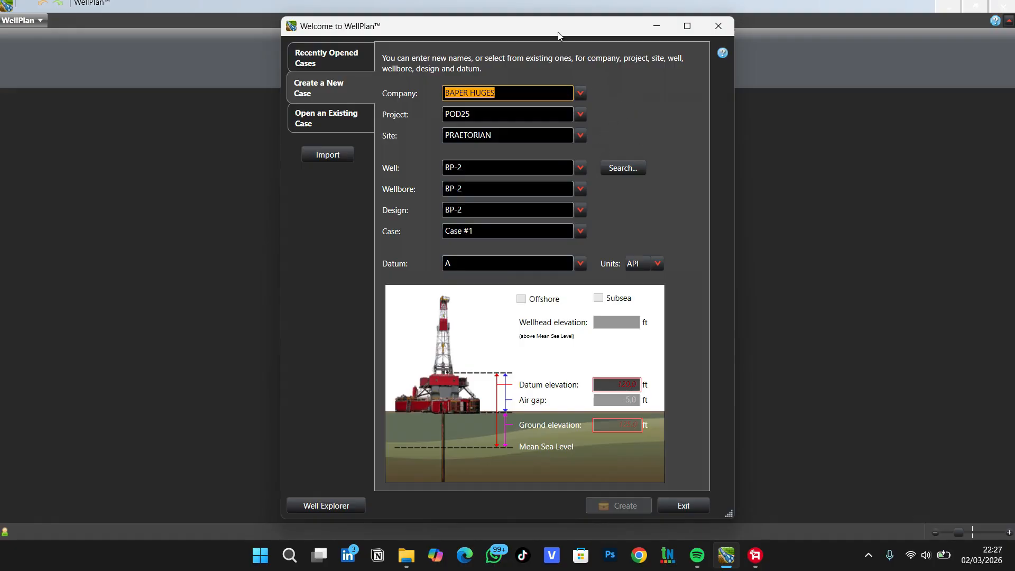
# Step: Choose company BAPER HUGES, well BP-1 and design TRY ON for the new case
pyautogui.moveTo(558, 31); pyautogui.dragTo(563, 32)
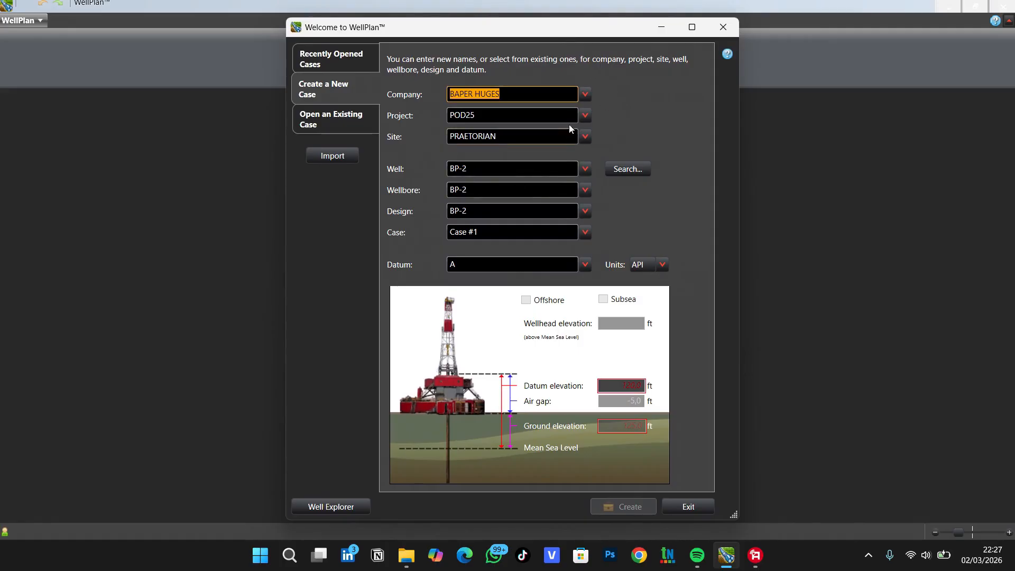
pyautogui.click(585, 95)
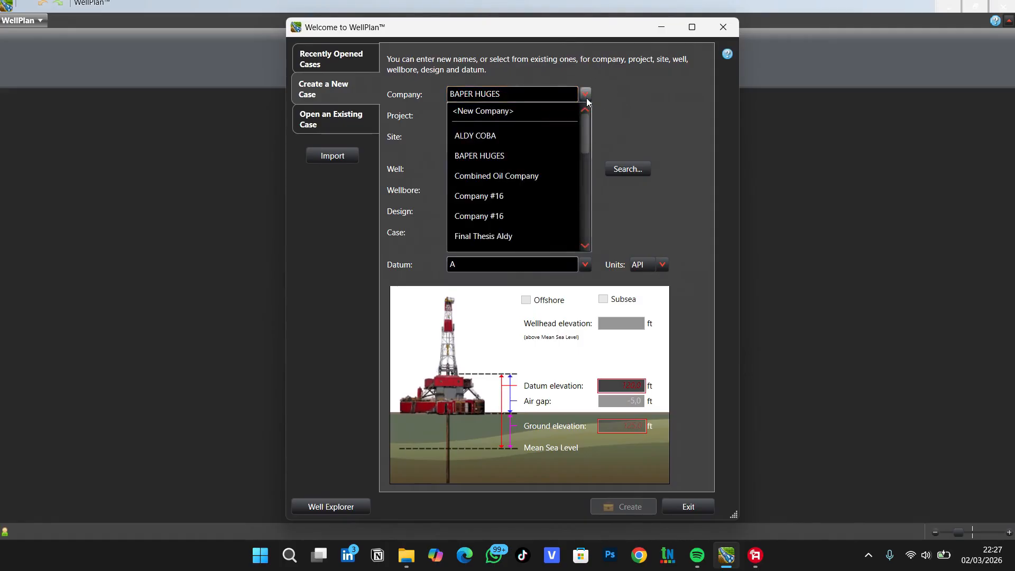
pyautogui.click(555, 156)
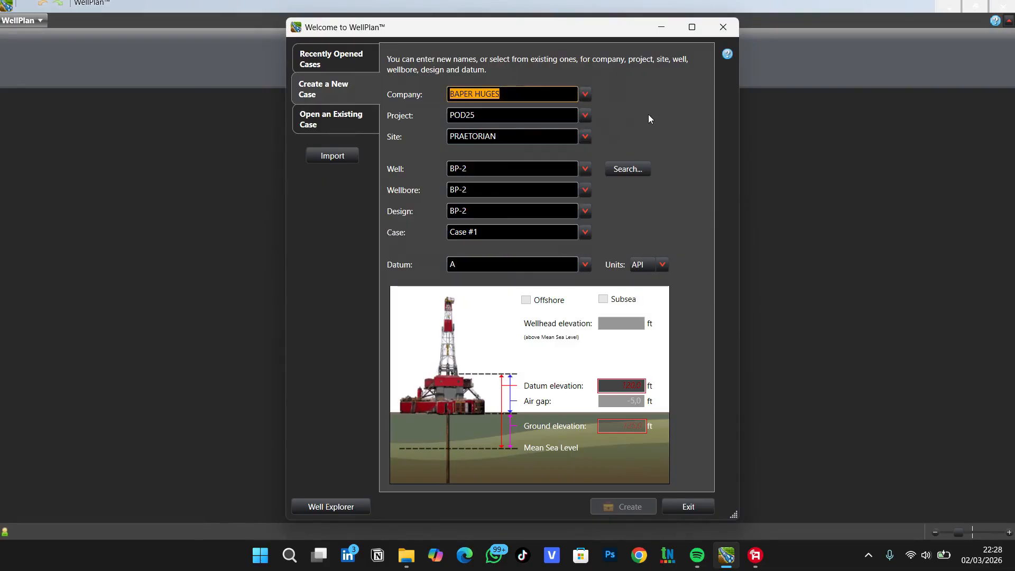
pyautogui.click(585, 168)
pyautogui.click(587, 169)
pyautogui.click(585, 168)
pyautogui.click(510, 212)
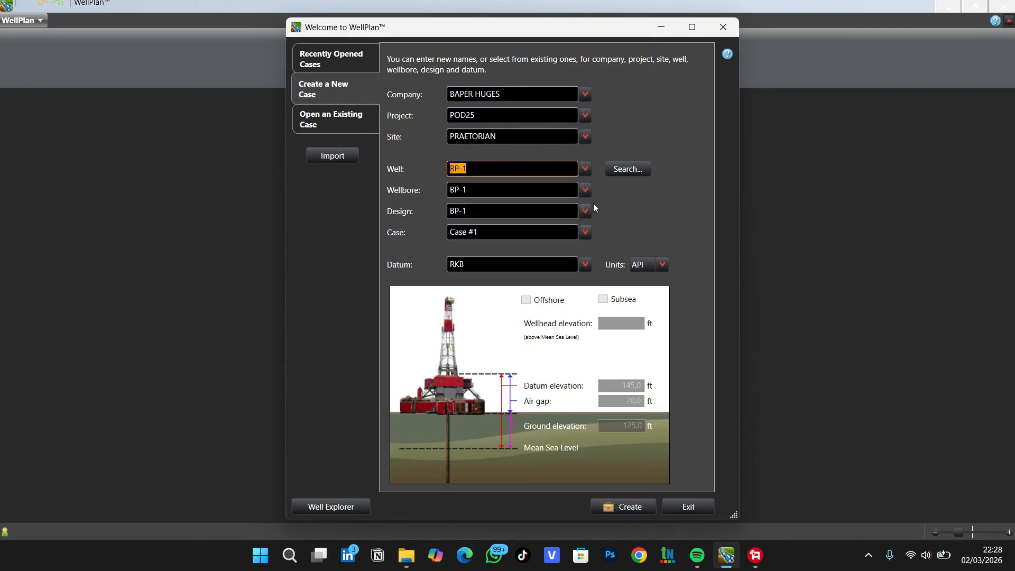
pyautogui.click(586, 210)
pyautogui.click(508, 272)
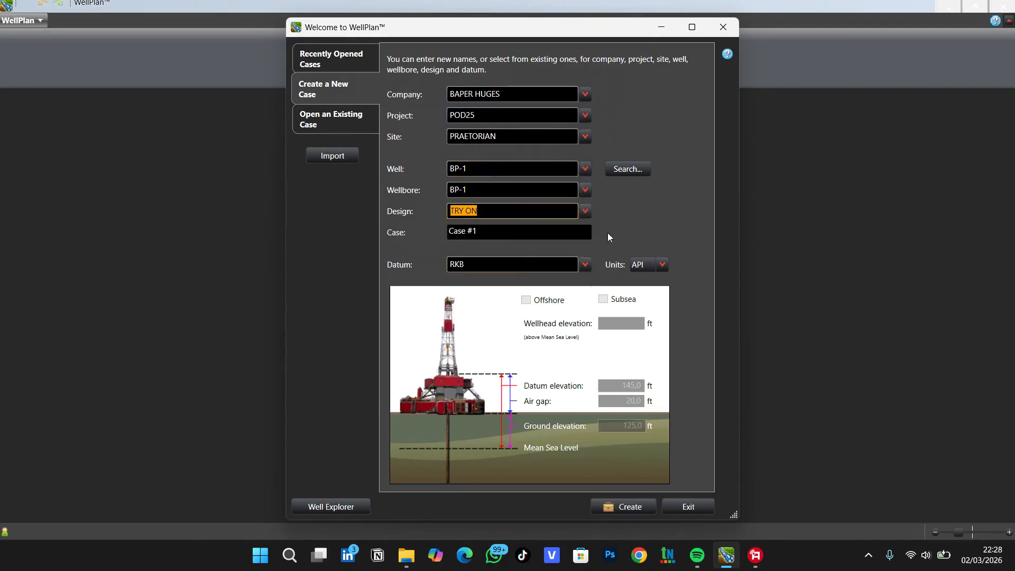
# Step: Name the case Drill Production and create it
pyautogui.click(541, 233)
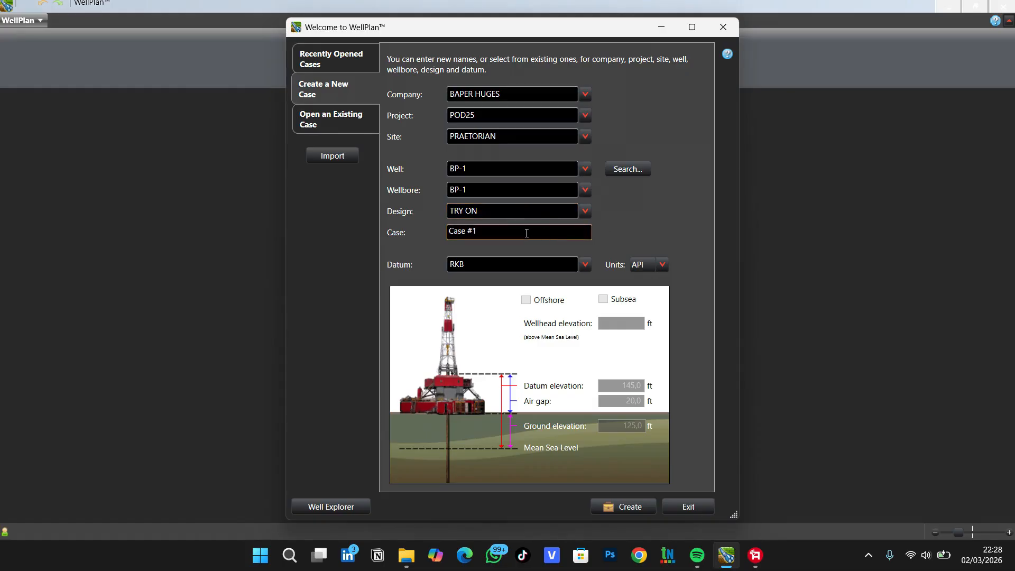
pyautogui.moveTo(500, 233); pyautogui.dragTo(447, 233)
pyautogui.write('Drill Production')
pyautogui.click(620, 502)
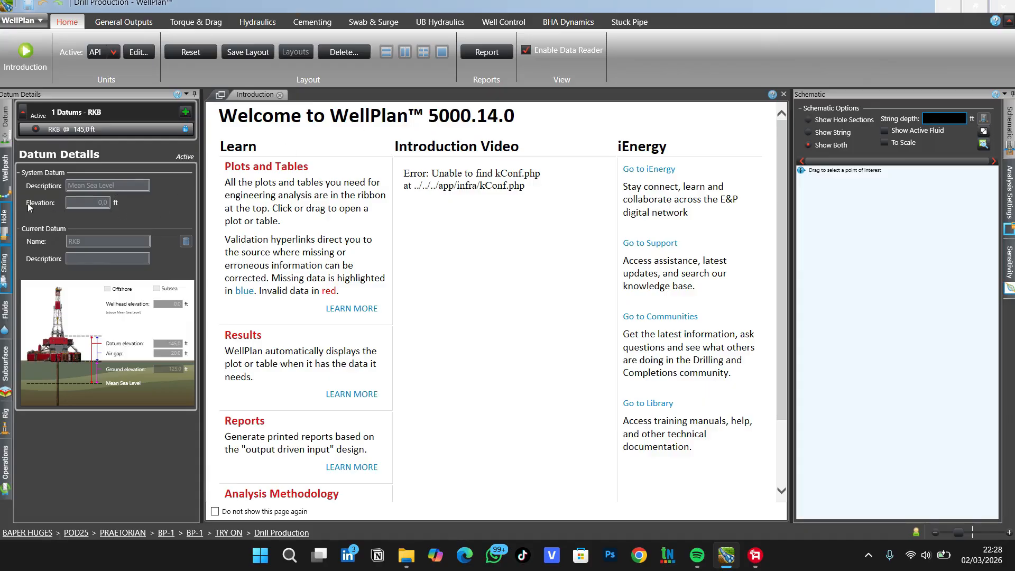
# Step: Review the case's datum details, wellpath settings, tortuosity options and survey table
pyautogui.click(5, 173)
pyautogui.click(3, 139)
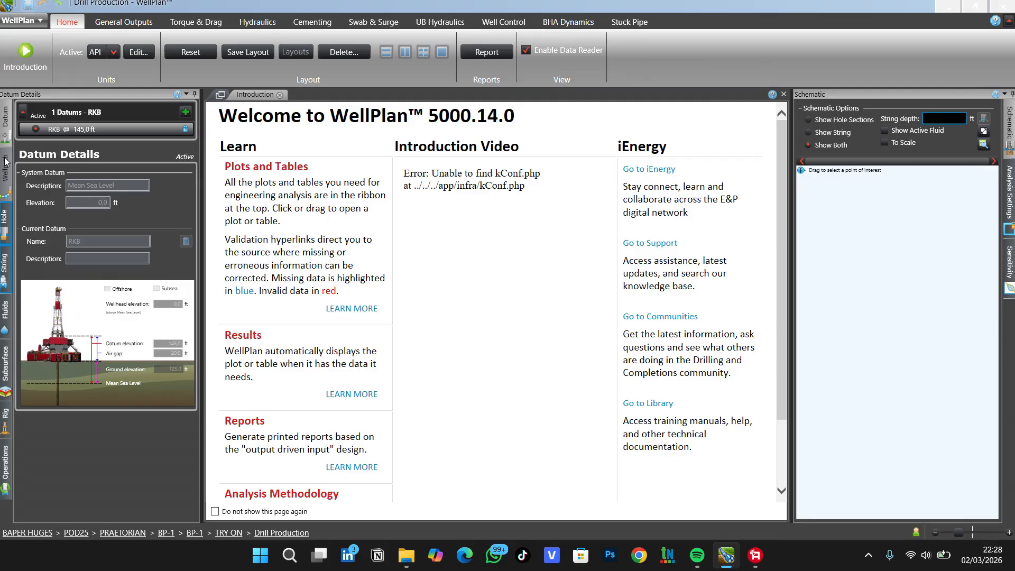
pyautogui.click(6, 184)
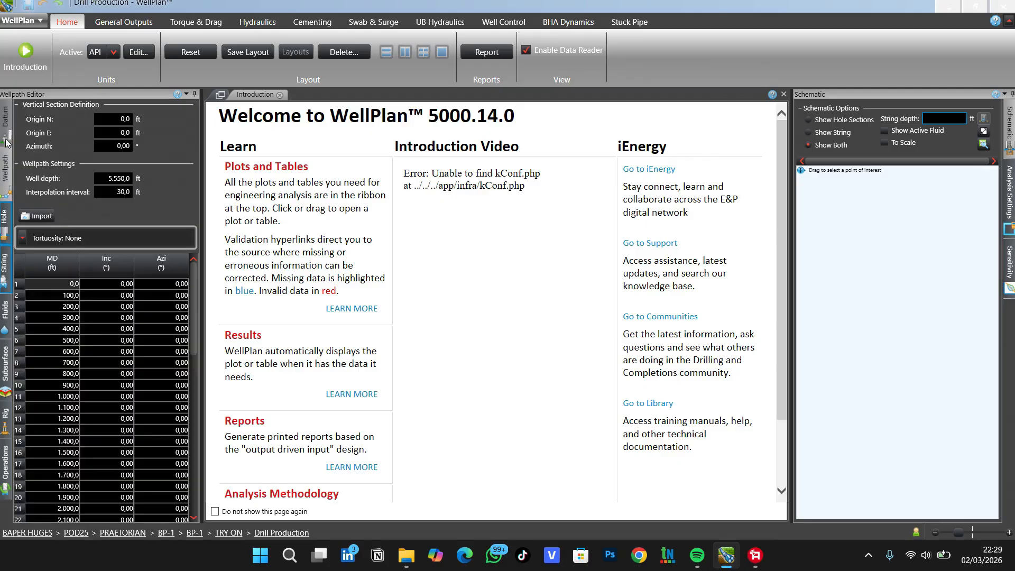
pyautogui.click(6, 133)
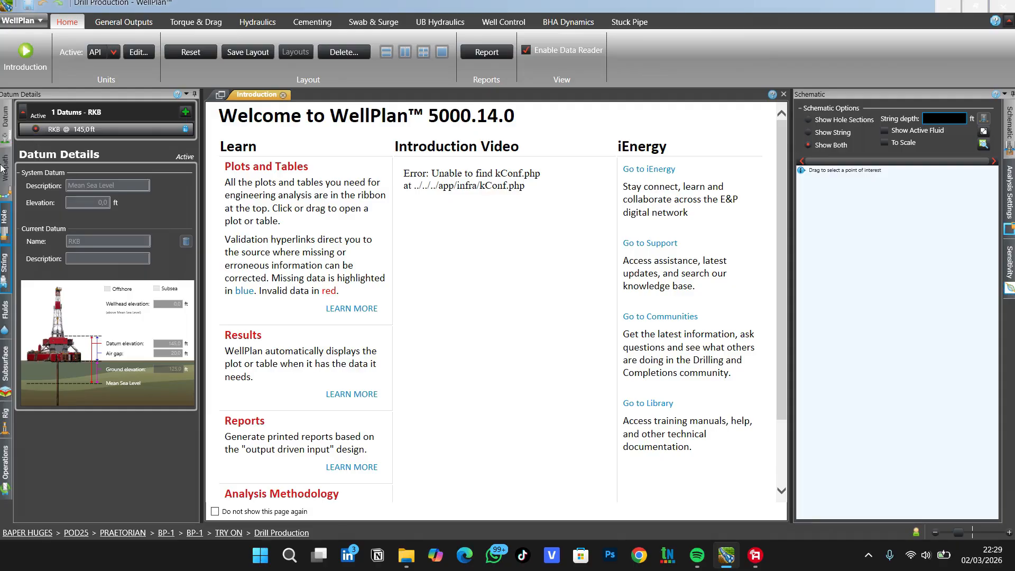
pyautogui.click(5, 174)
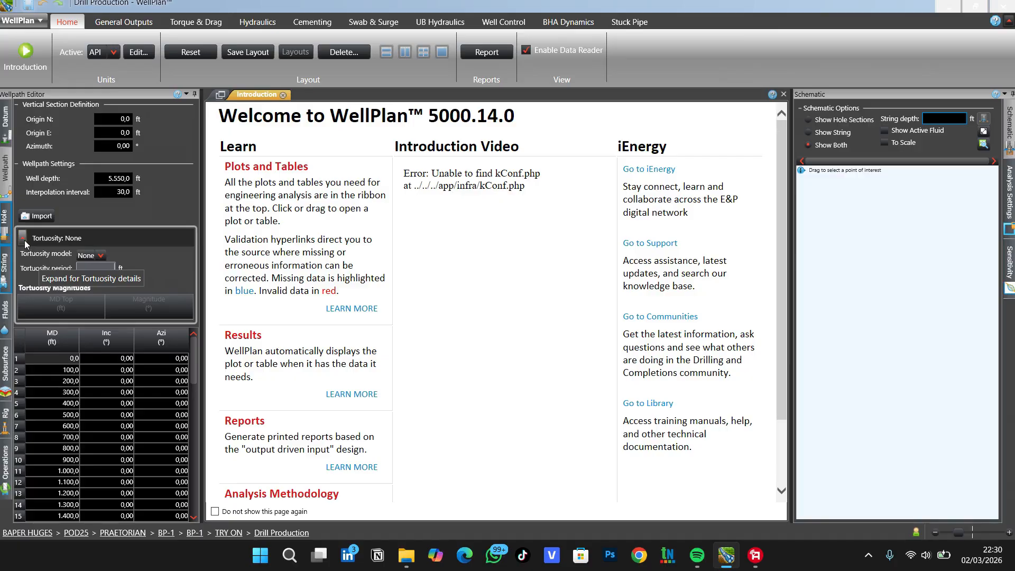
pyautogui.scroll(-2, 173, 354)
pyautogui.scroll(-4, 173, 354)
pyautogui.click(89, 257)
pyautogui.click(97, 267)
pyautogui.scroll(6, 158, 366)
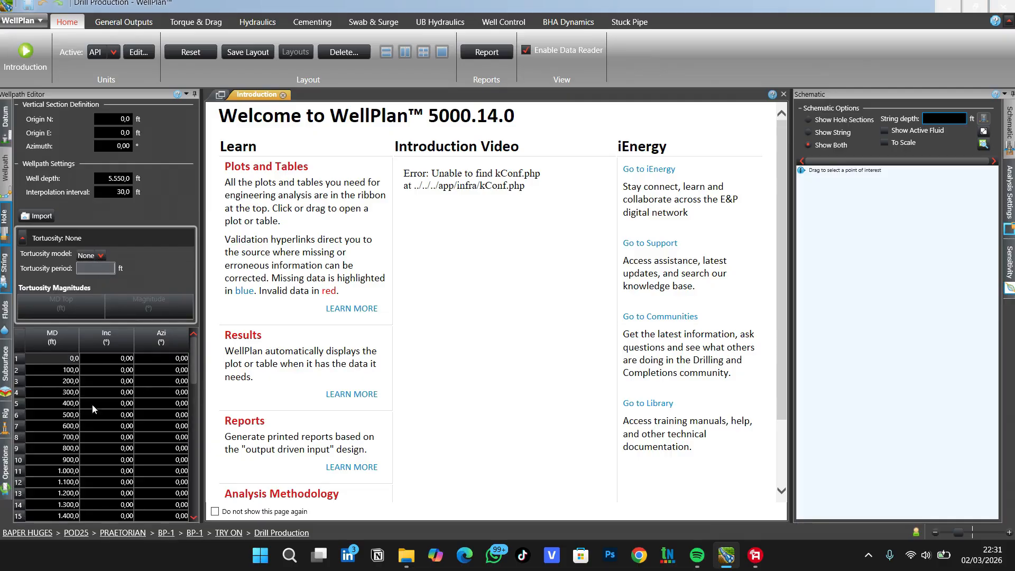
pyautogui.scroll(-14, 106, 402)
pyautogui.scroll(14, 109, 411)
# Step: Try out a riser with a 20 in OD and 16 in ID in the hole section, and delete it
pyautogui.click(3, 219)
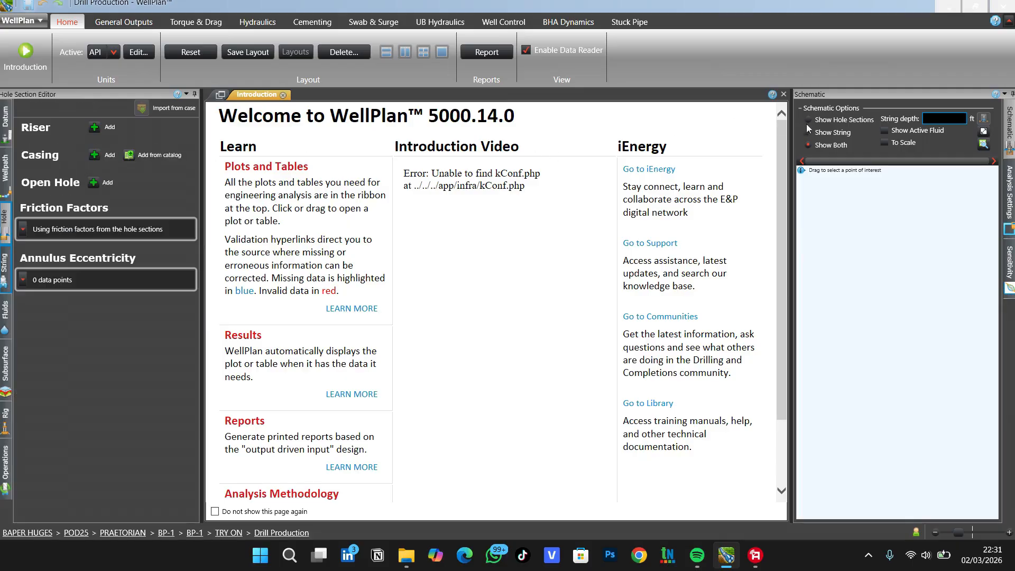
pyautogui.click(829, 140)
pyautogui.click(94, 128)
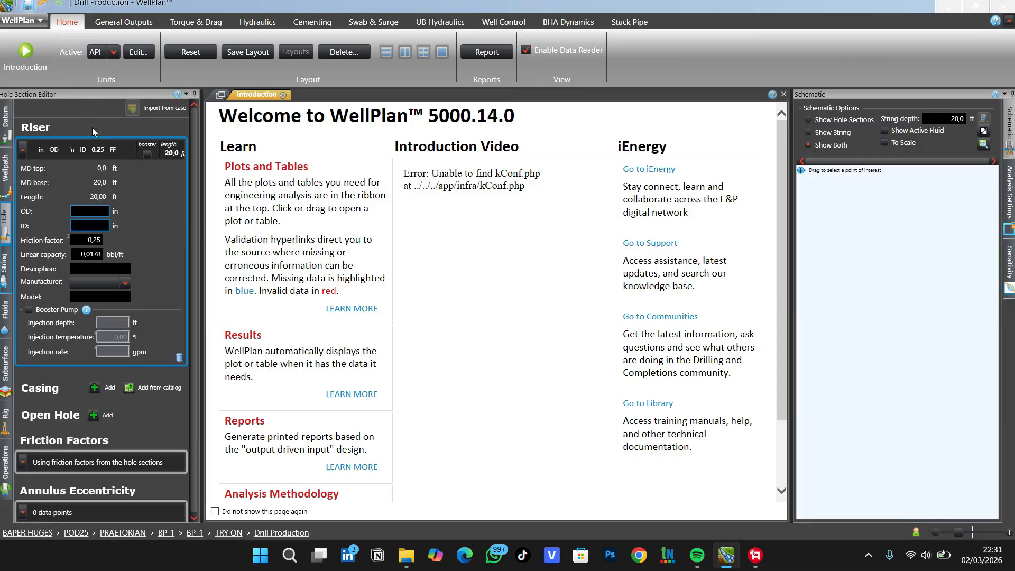
pyautogui.click(91, 211)
pyautogui.write('20')
pyautogui.press('BackSpace')
pyautogui.press('BackSpace')
pyautogui.write('20')
pyautogui.click(102, 226)
pyautogui.write('16')
pyautogui.click(101, 269)
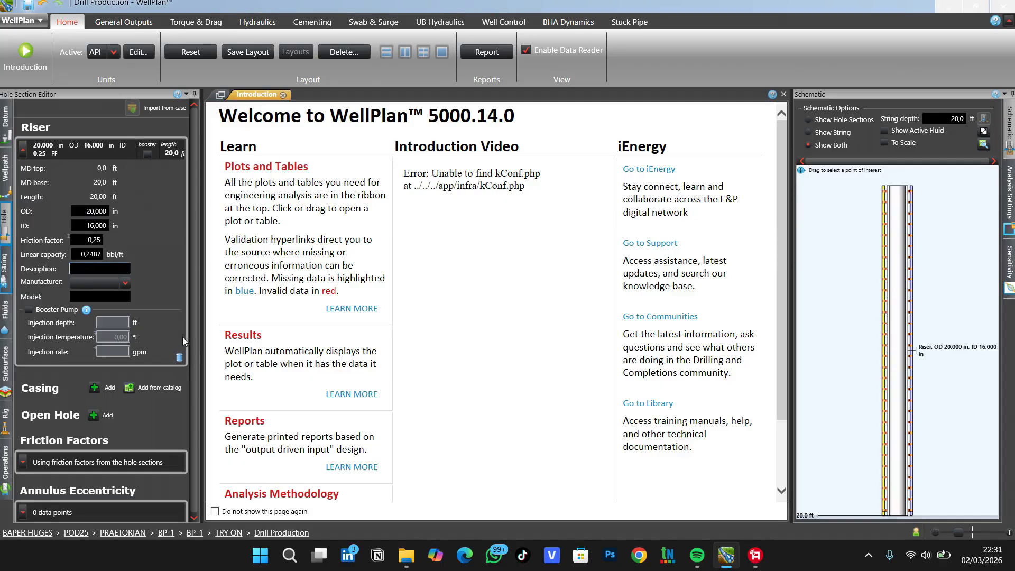
pyautogui.click(180, 358)
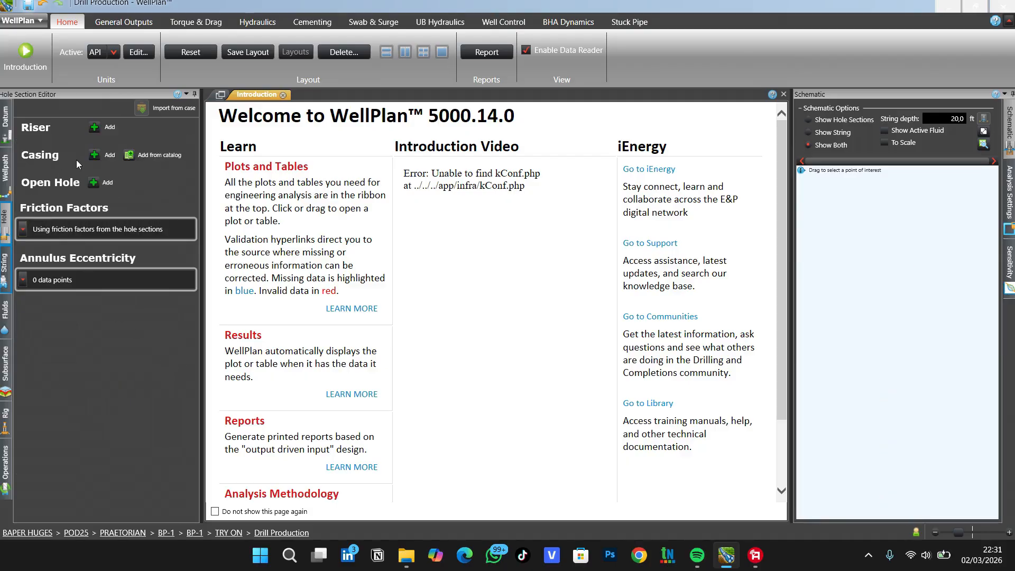
# Step: Add a casing to the hole section with its MD base at 4700 ft
pyautogui.click(94, 156)
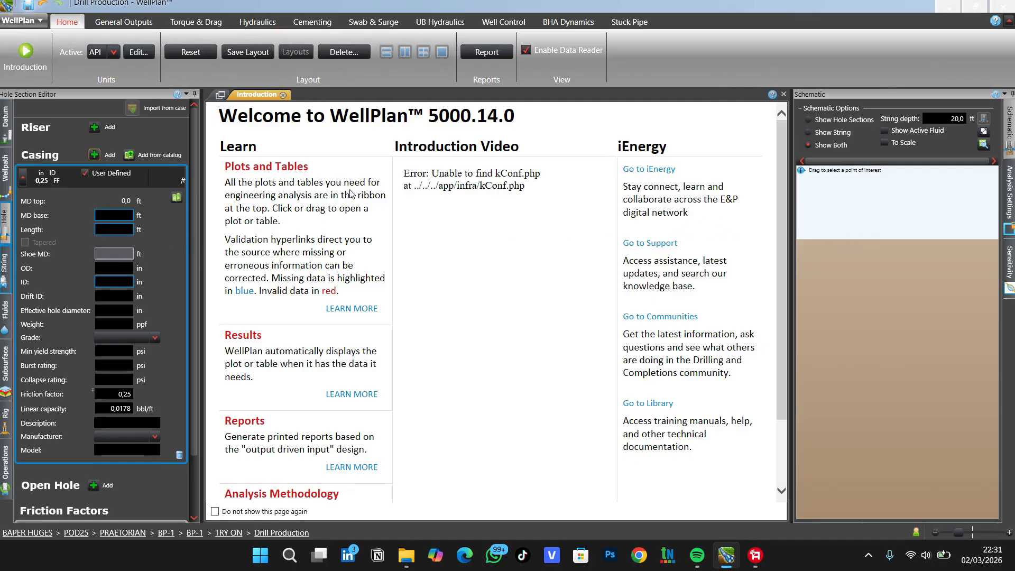
pyautogui.click(131, 215)
pyautogui.write('4700')
pyautogui.press('Return')
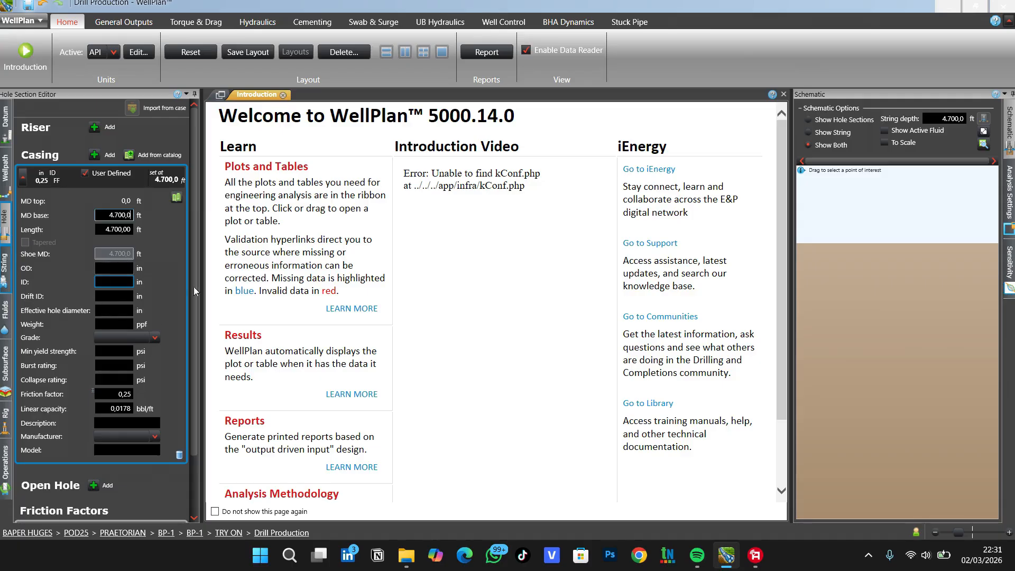
# Step: Assign the casing the 9 5/8 in, 40 ppf, K-55 pipe from the API Casing/Tubing catalog and collapse its details
pyautogui.click(177, 200)
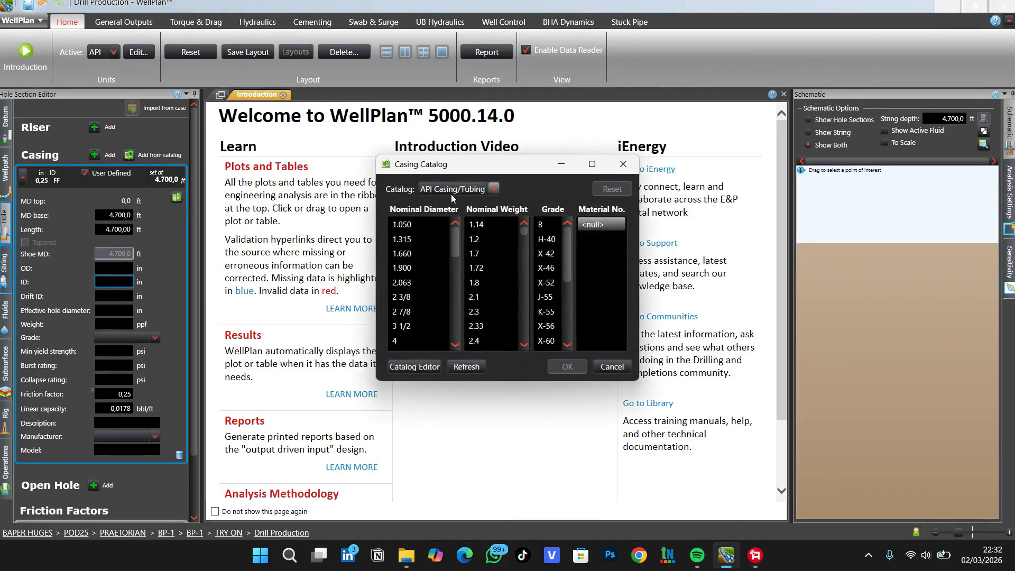
pyautogui.scroll(-2, 418, 293)
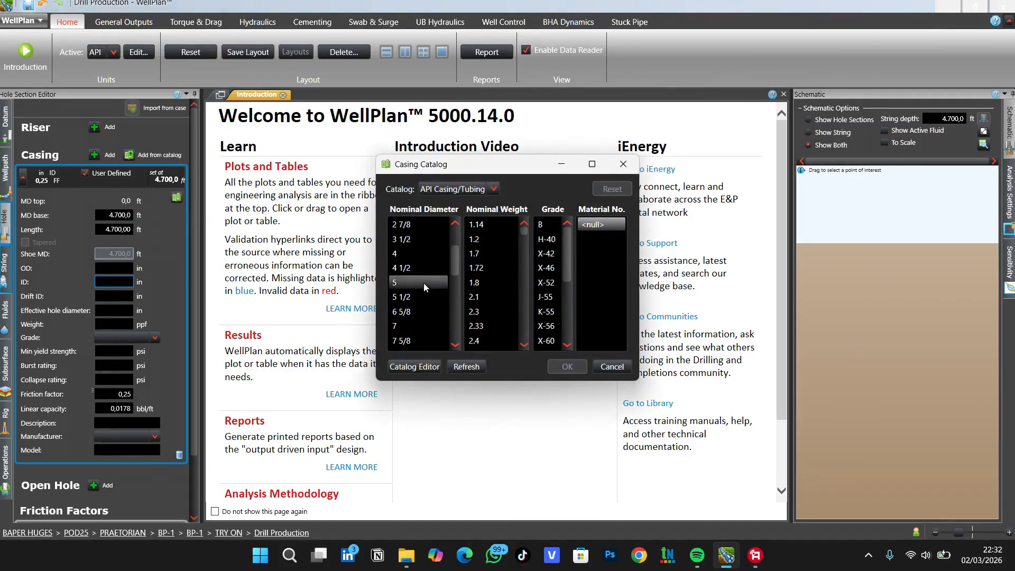
pyautogui.scroll(-2, 415, 310)
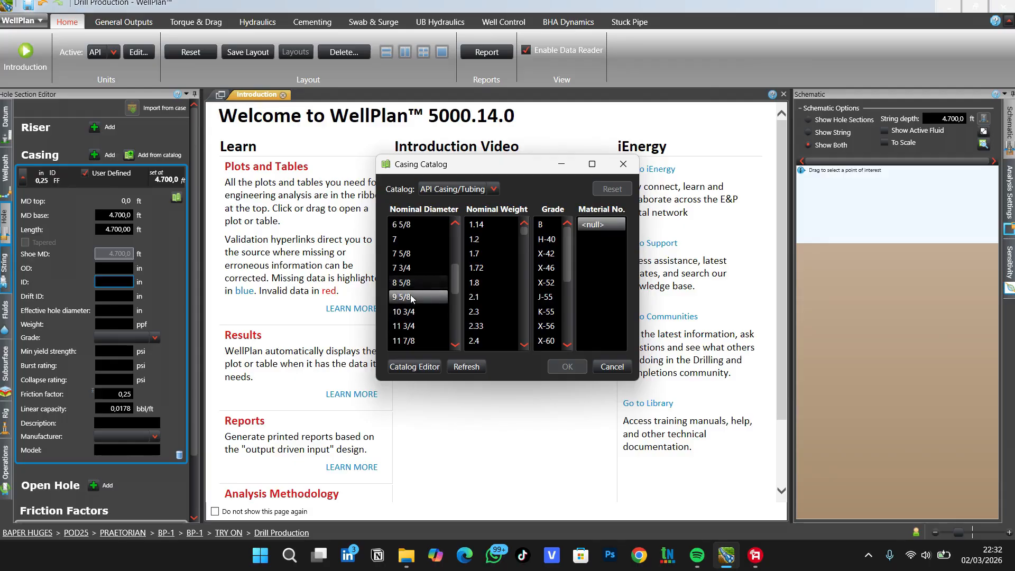
pyautogui.click(411, 296)
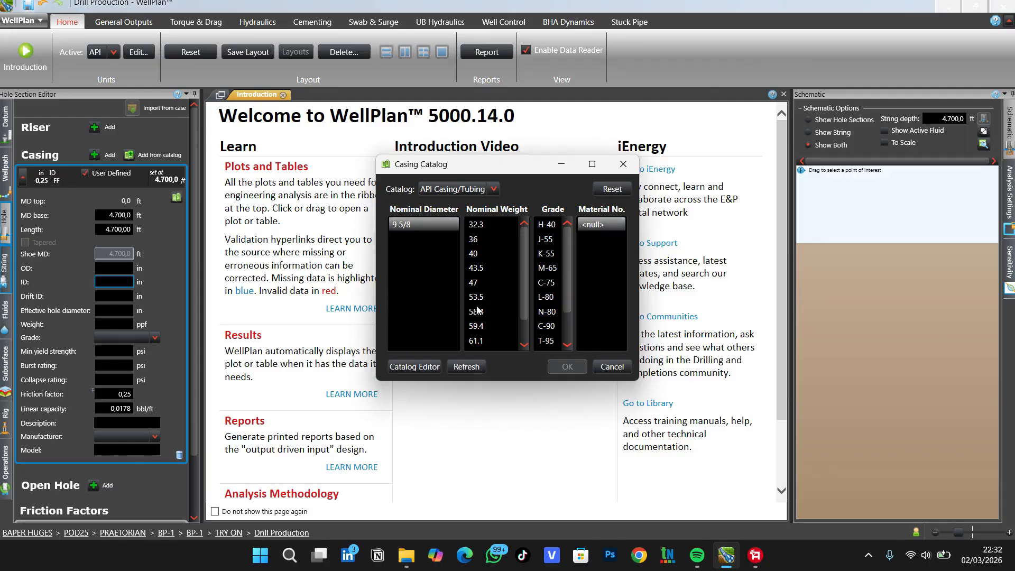
pyautogui.click(476, 254)
pyautogui.click(549, 240)
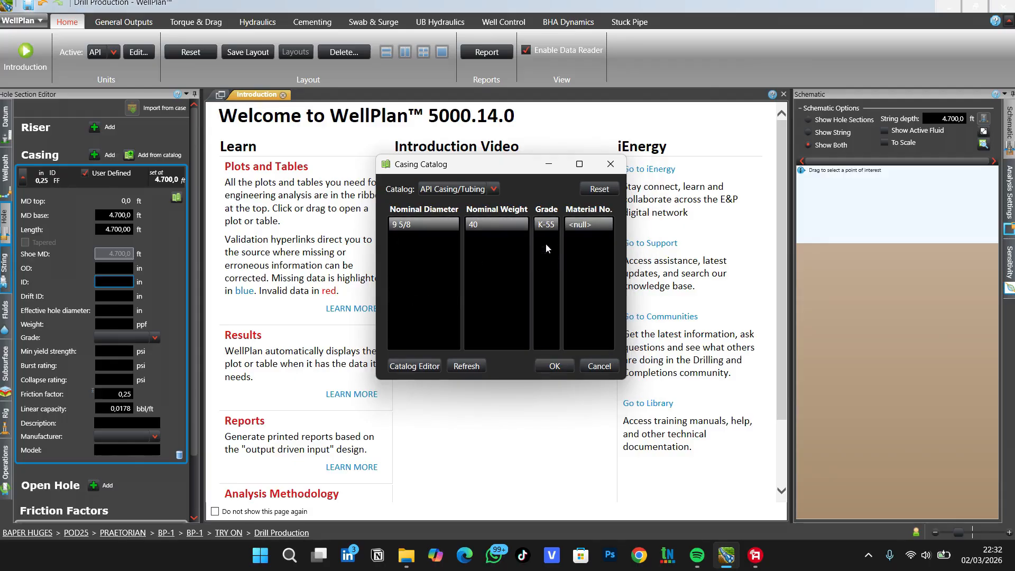
pyautogui.click(553, 367)
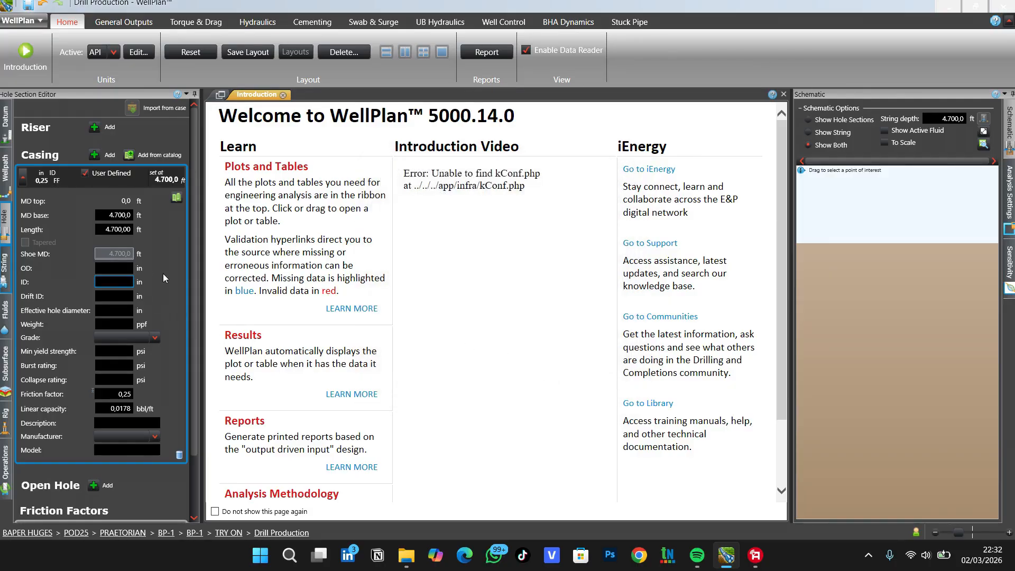
pyautogui.scroll(-1, 109, 246)
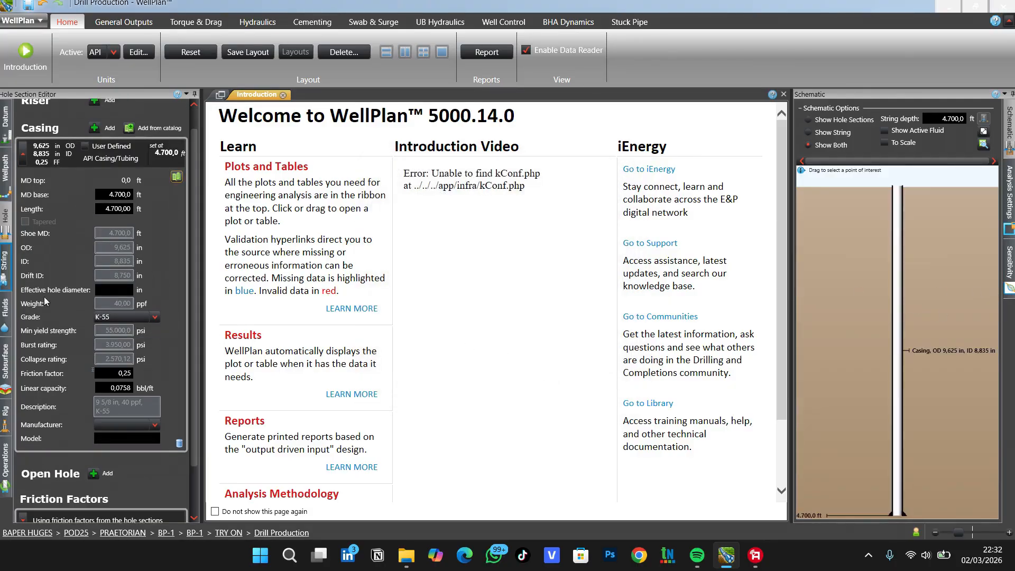
pyautogui.click(23, 152)
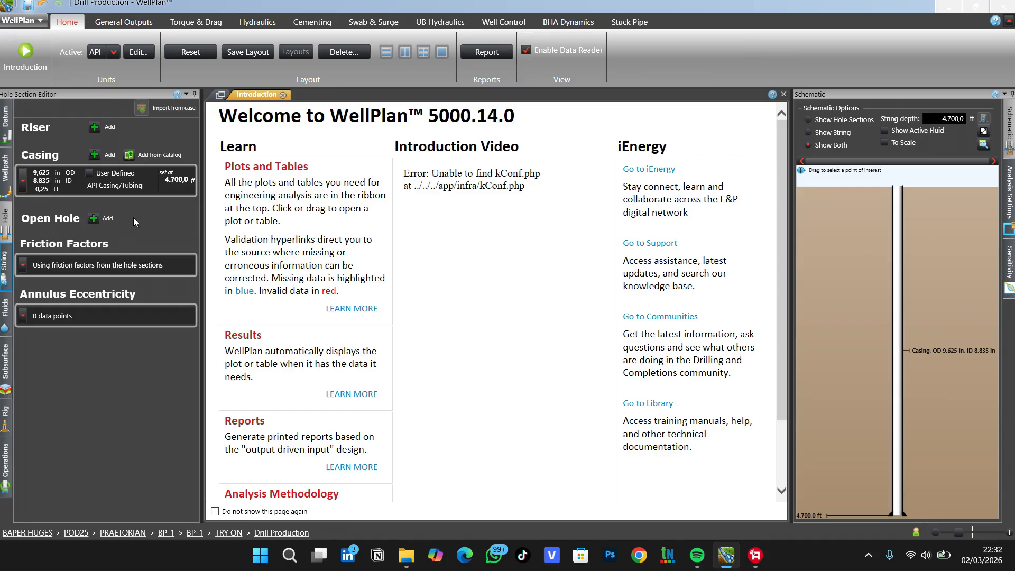
# Step: Add an open hole section below the casing with an effective diameter of 8.5 in
pyautogui.click(94, 219)
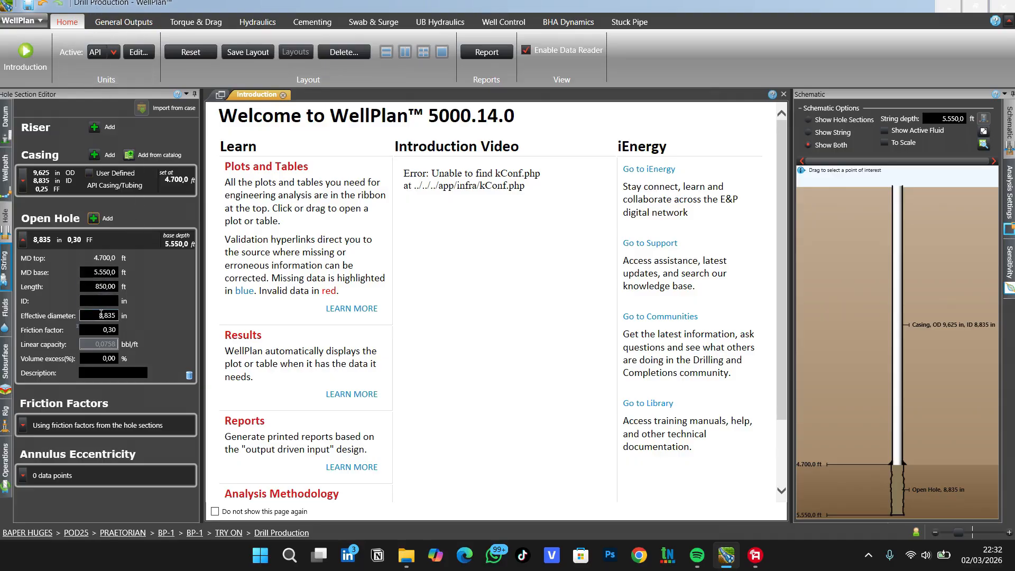
pyautogui.moveTo(98, 316); pyautogui.dragTo(139, 315)
pyautogui.write('8,5')
pyautogui.click(104, 299)
pyautogui.click(24, 240)
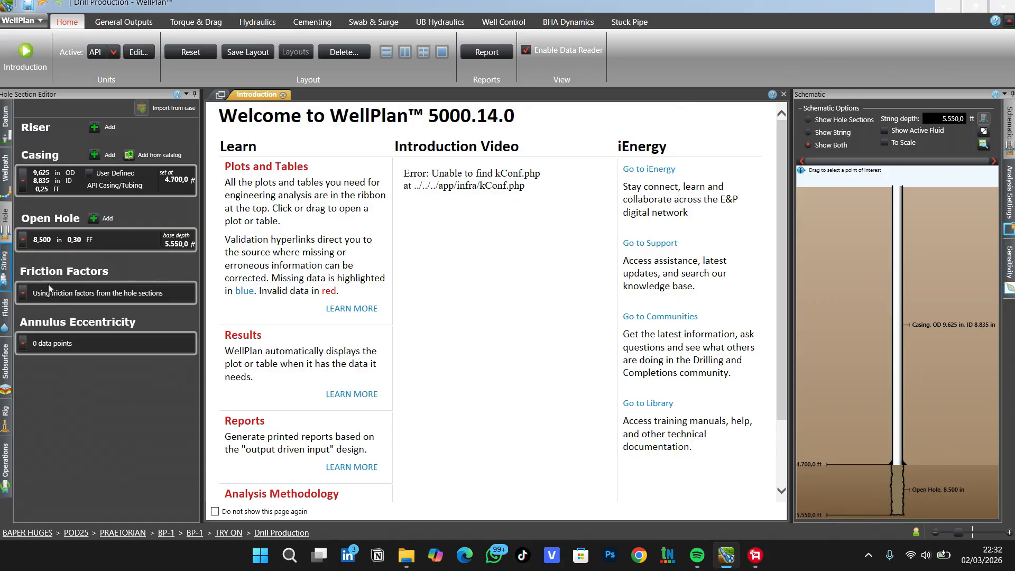
# Step: Examine the friction factor options for hole sections and per operation, and the annulus eccentricity settings
pyautogui.click(24, 293)
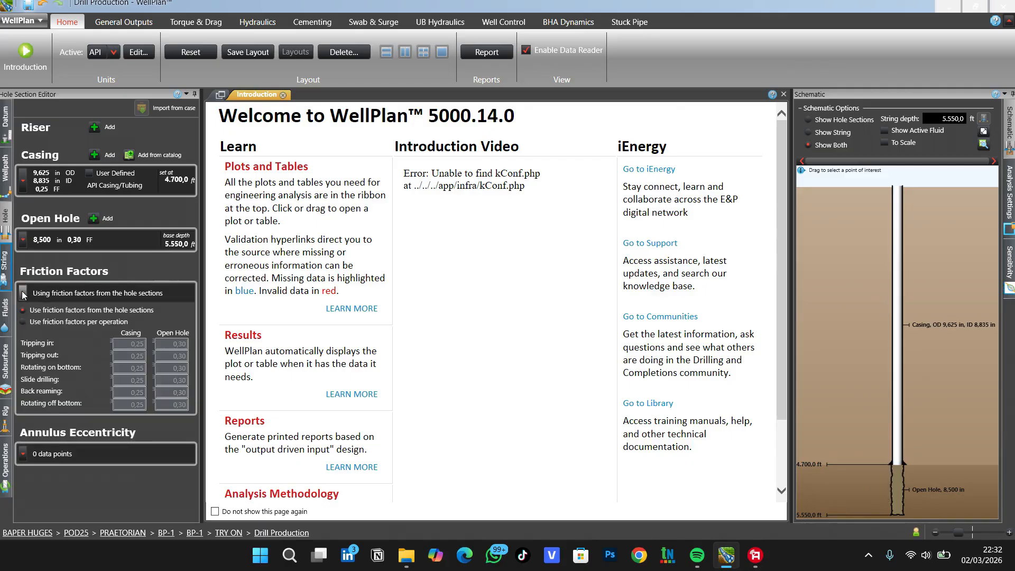
pyautogui.click(23, 320)
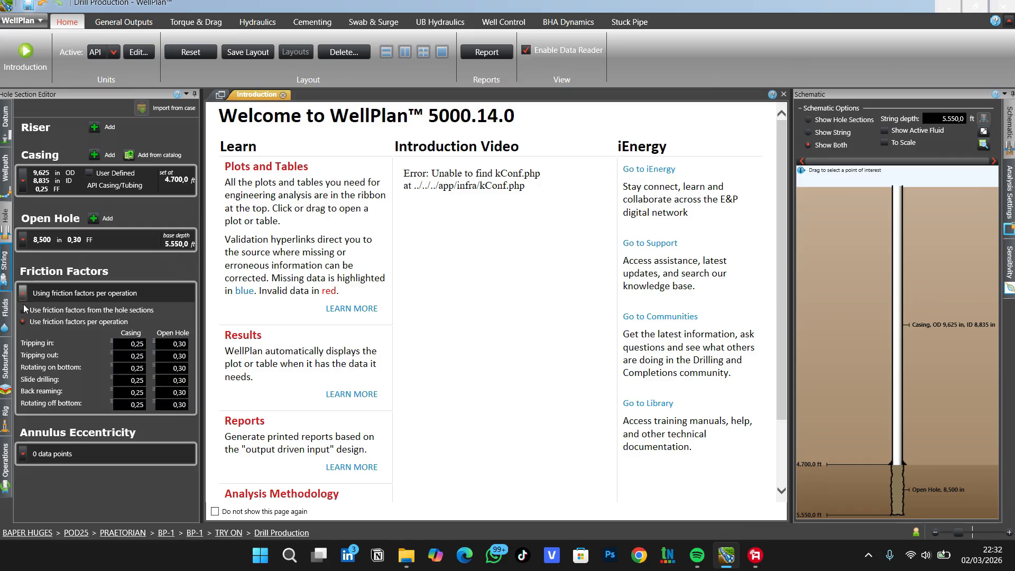
pyautogui.click(22, 309)
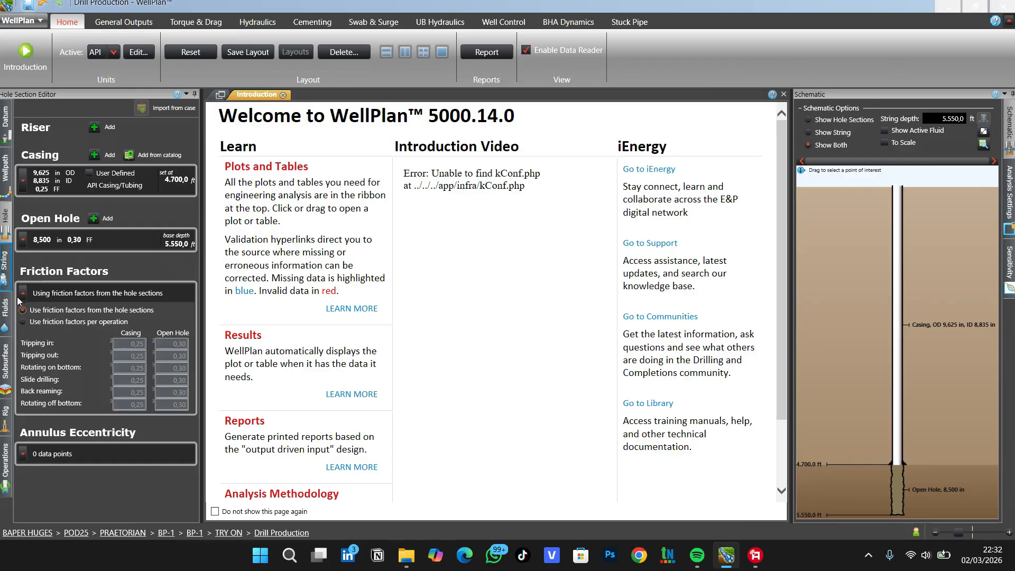
pyautogui.click(24, 294)
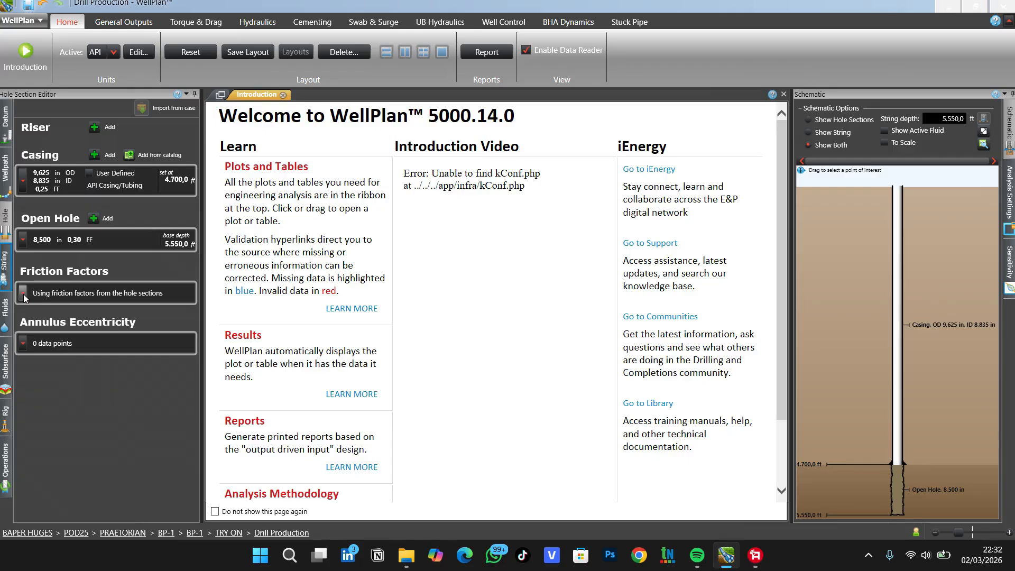
pyautogui.click(24, 344)
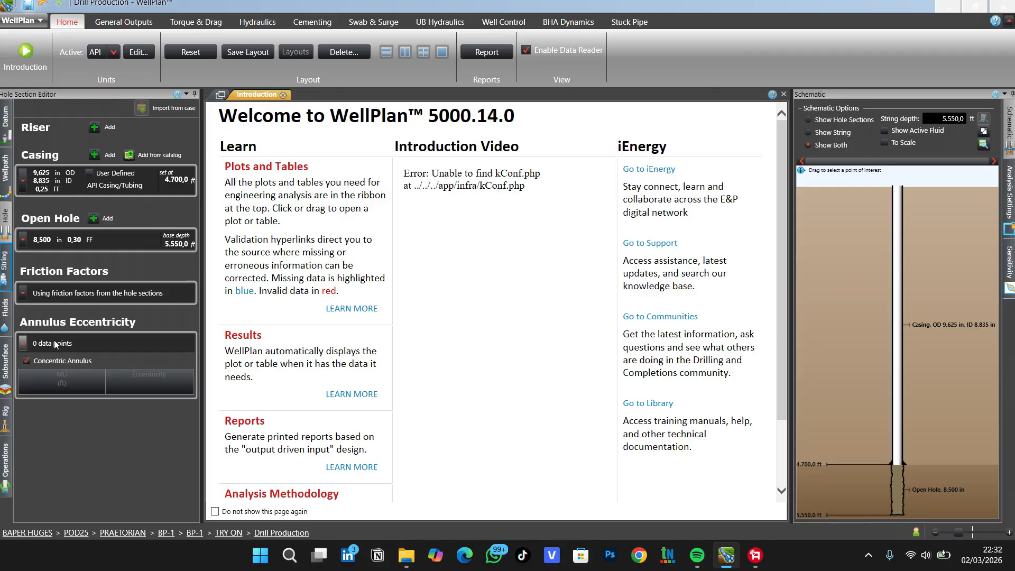
pyautogui.click(24, 343)
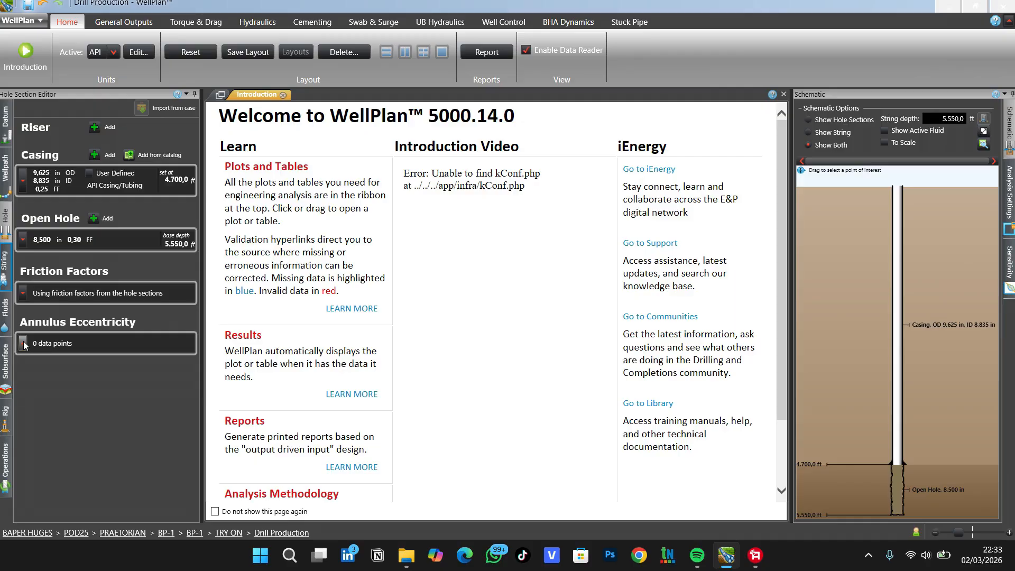
pyautogui.click(24, 342)
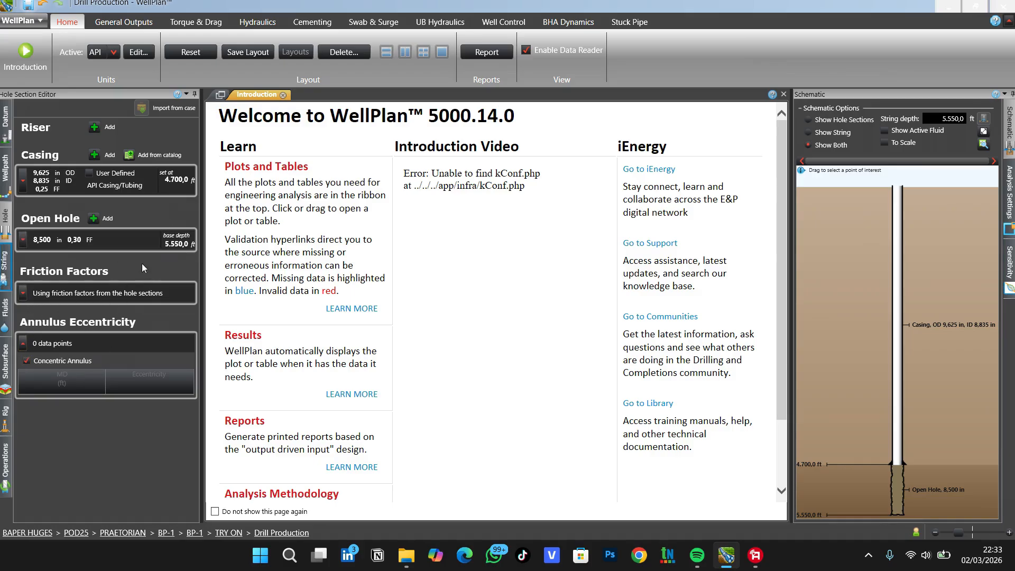
# Step: Open the string editor for the Assembly string and choose Top to Bottom as the sort order
pyautogui.click(4, 280)
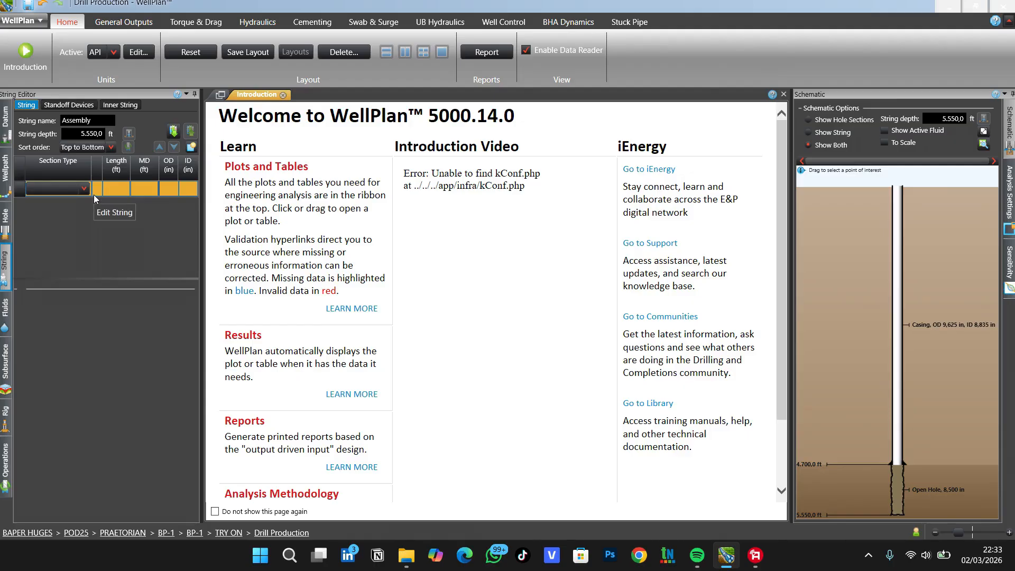
pyautogui.click(114, 188)
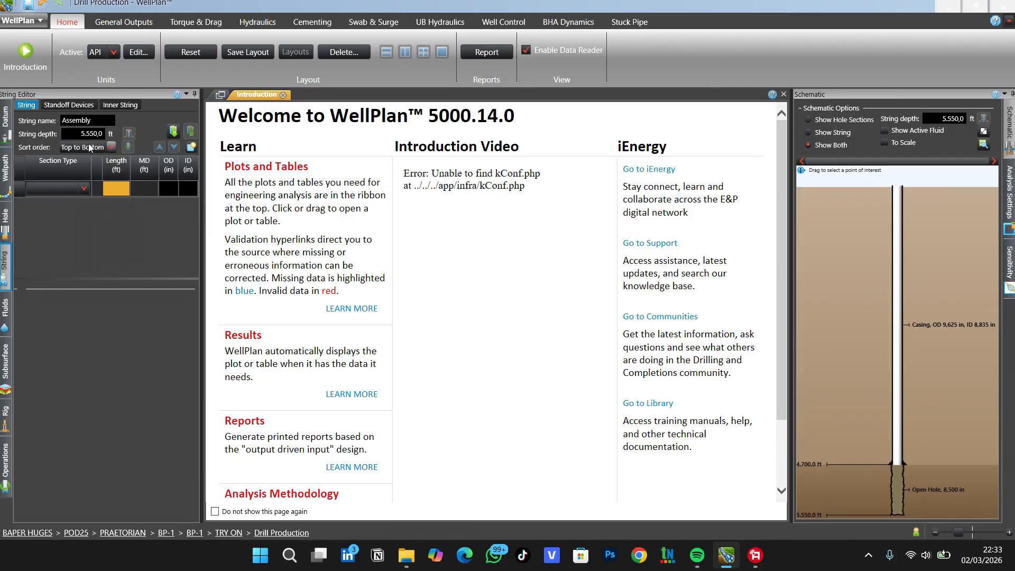
pyautogui.moveTo(72, 134); pyautogui.dragTo(101, 134)
pyautogui.click(93, 151)
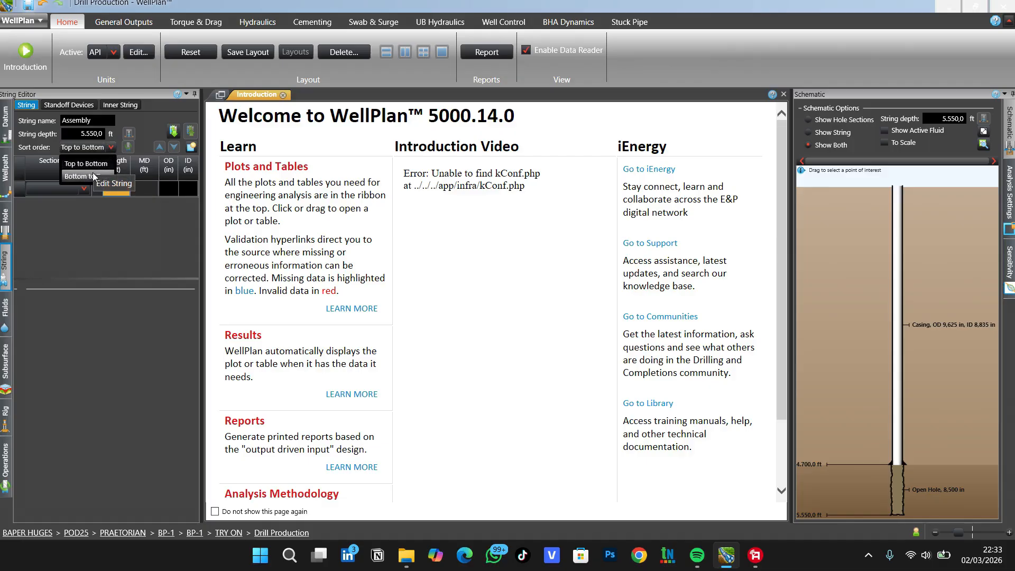
pyautogui.click(78, 163)
# Step: Add a Drill Pipe as the first section of the string
pyautogui.click(84, 189)
pyautogui.click(83, 189)
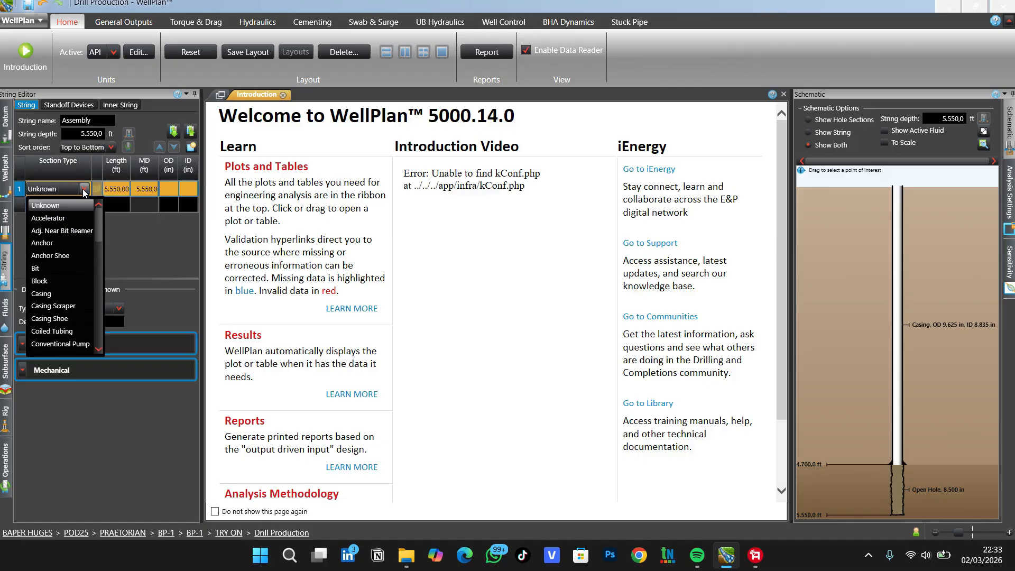
pyautogui.click(84, 189)
pyautogui.click(83, 189)
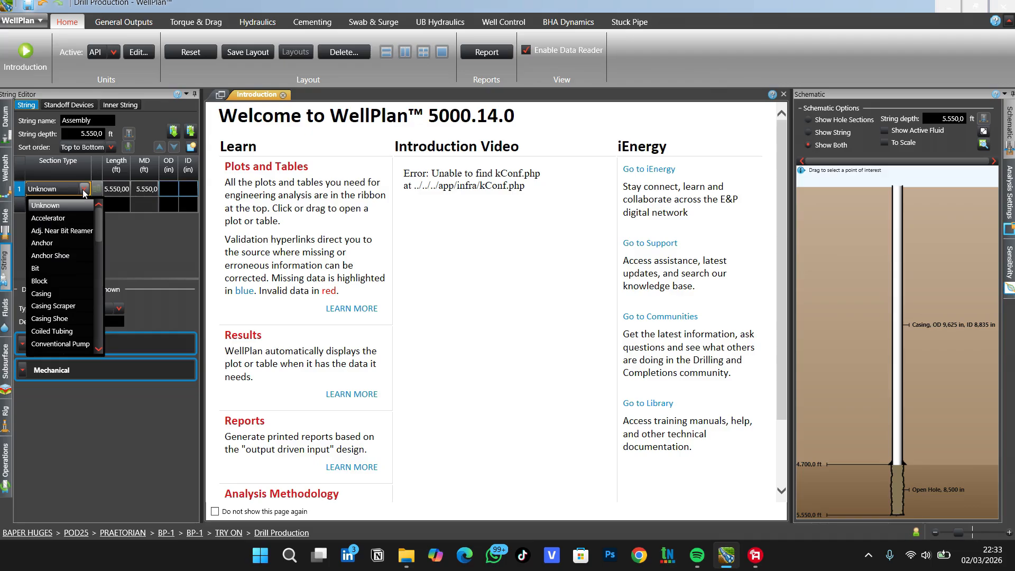
pyautogui.press('d')
pyautogui.press('Down')
pyautogui.press('Down')
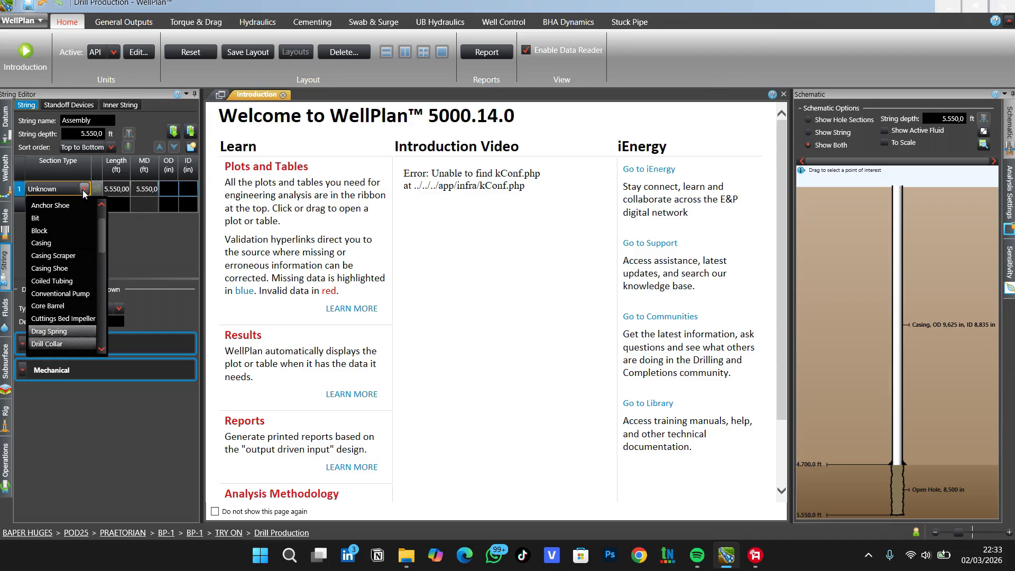
pyautogui.press('Return')
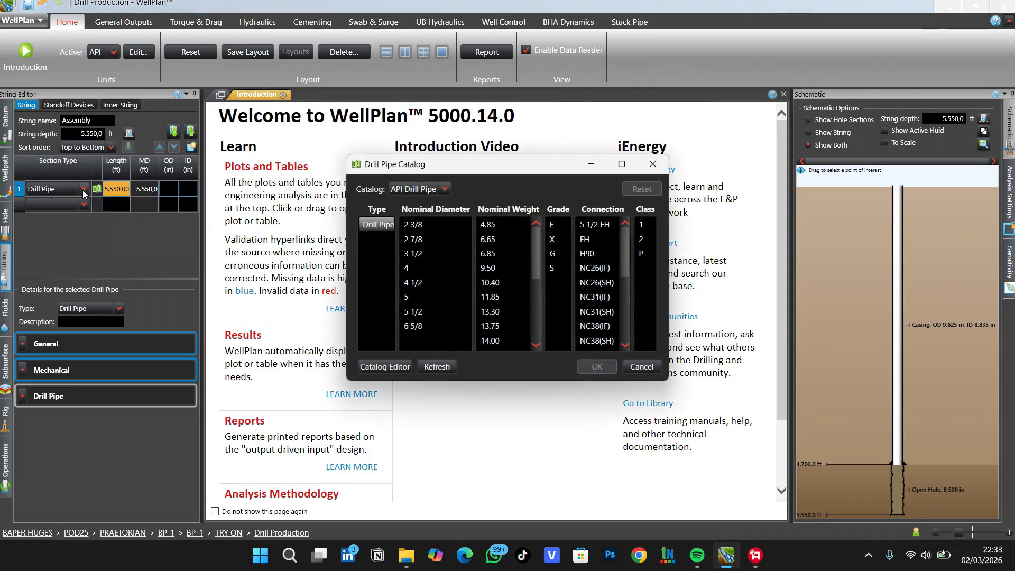
# Step: Assign the drill pipe the 5 in, 19.50 ppf, grade S, 5 1/2 FH, class P pipe from the API Drill Pipe catalog
pyautogui.click(414, 296)
pyautogui.click(500, 227)
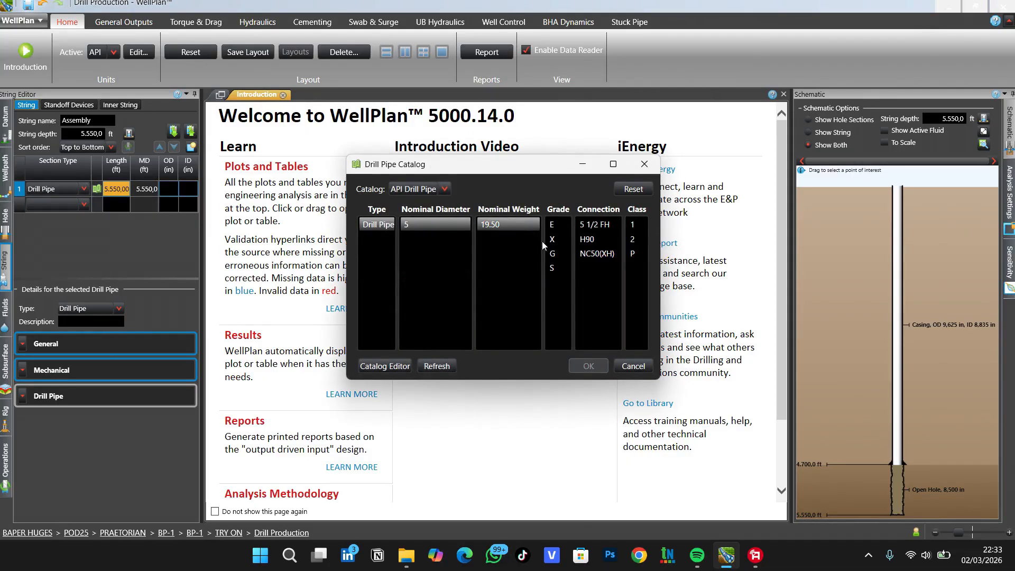
pyautogui.click(562, 268)
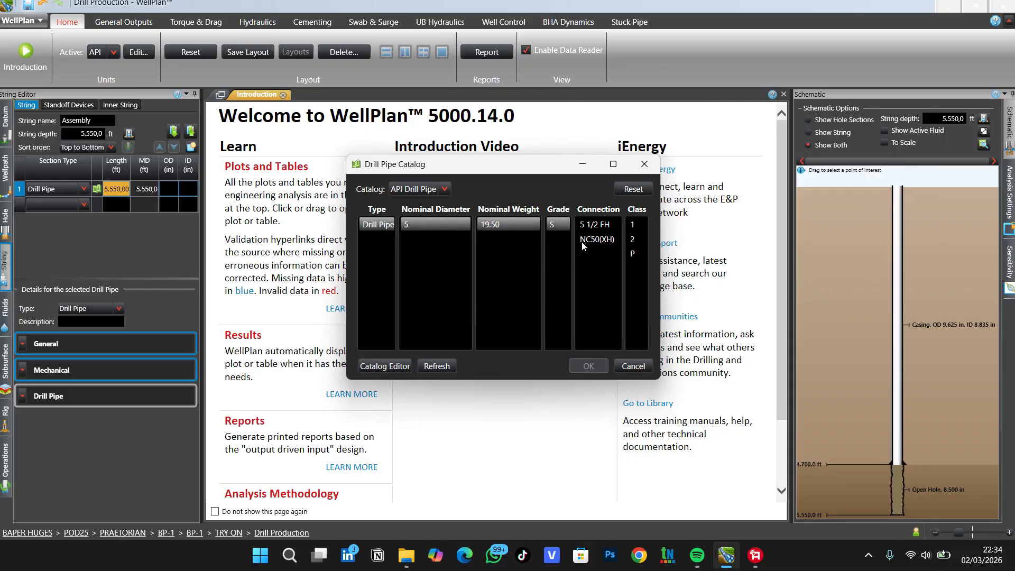
pyautogui.click(604, 226)
pyautogui.click(633, 253)
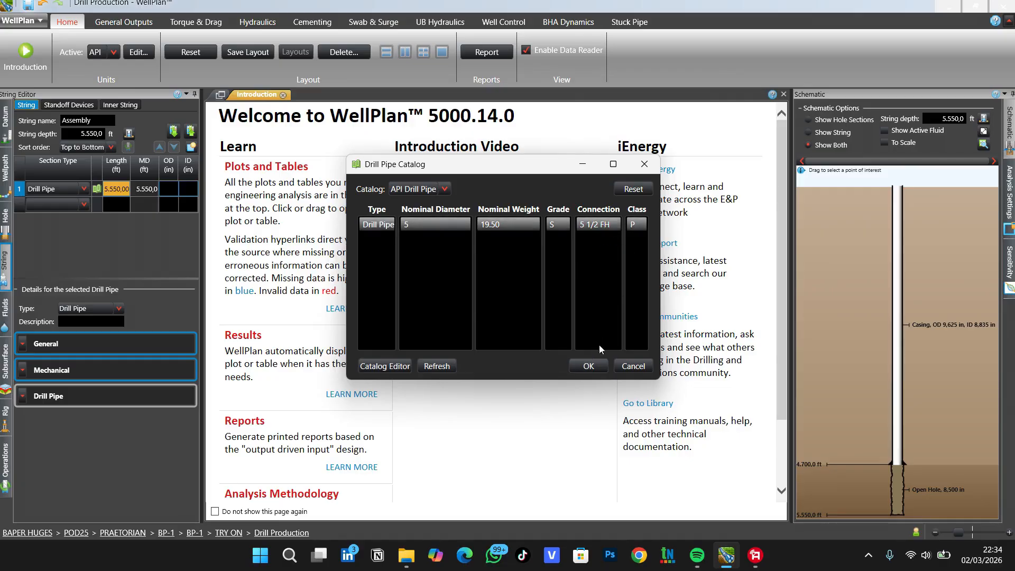
pyautogui.click(585, 369)
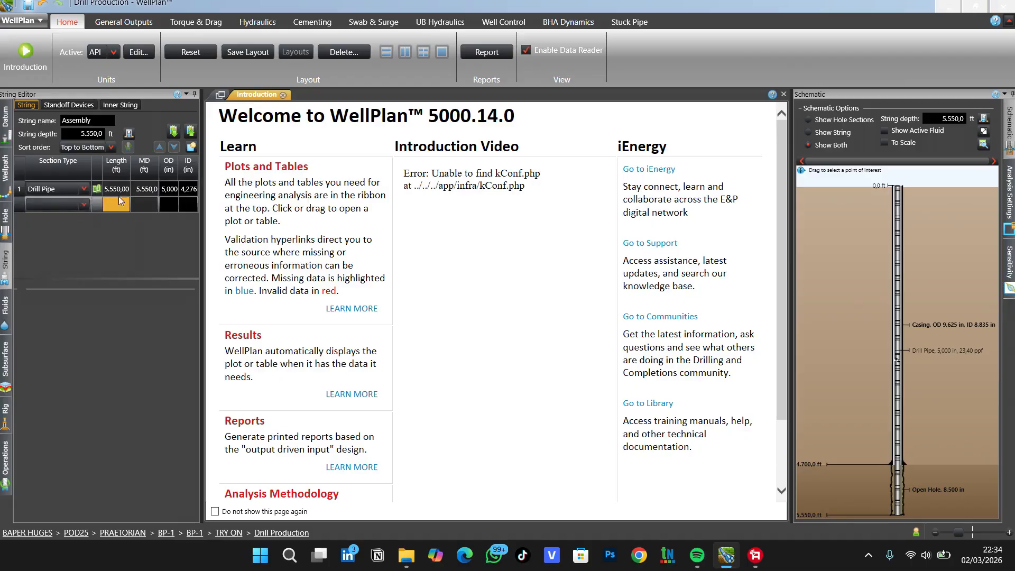
# Step: Add a Heavy Weight section below the drill pipe
pyautogui.click(85, 205)
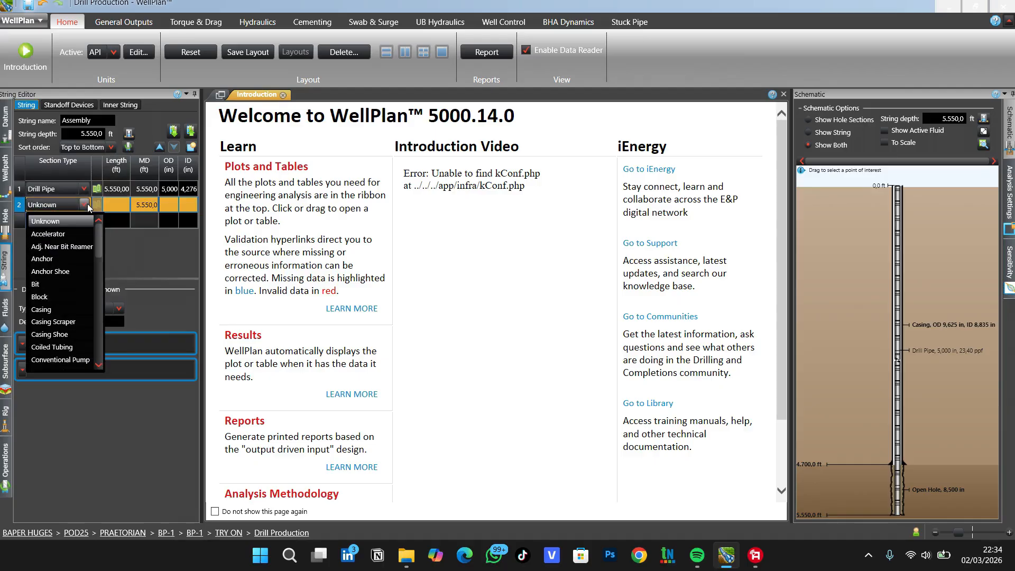
pyautogui.press('Down')
pyautogui.press('Down')
pyautogui.press('Down')
pyautogui.press('Down')
pyautogui.press('Down')
pyautogui.press('Down')
pyautogui.press('Down')
pyautogui.press('Down')
pyautogui.press('Down')
pyautogui.press('Down')
pyautogui.press('Down')
pyautogui.press('Down')
pyautogui.press('Down')
pyautogui.press('Down')
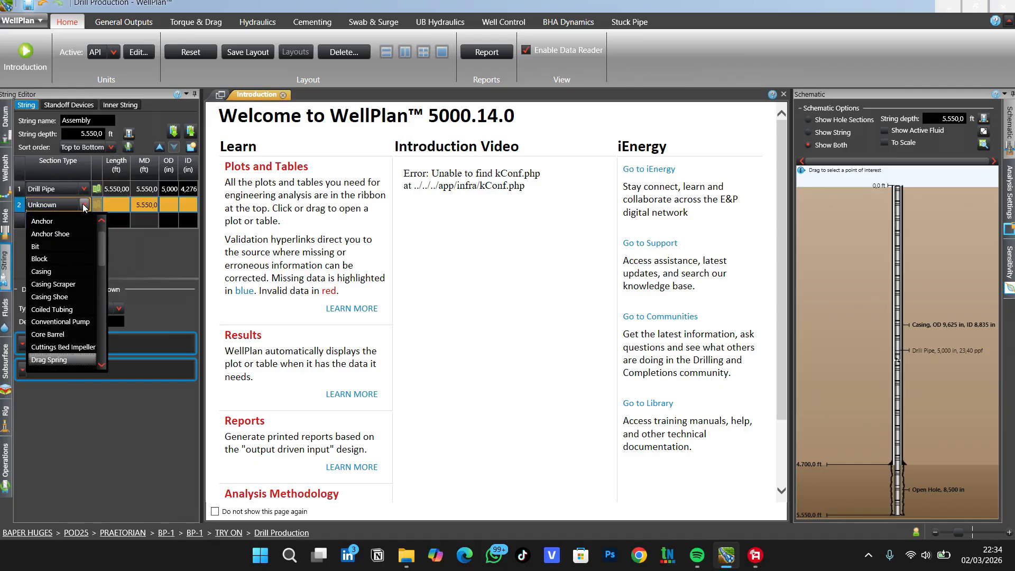
pyautogui.scroll(-7, 73, 264)
pyautogui.scroll(2, 71, 271)
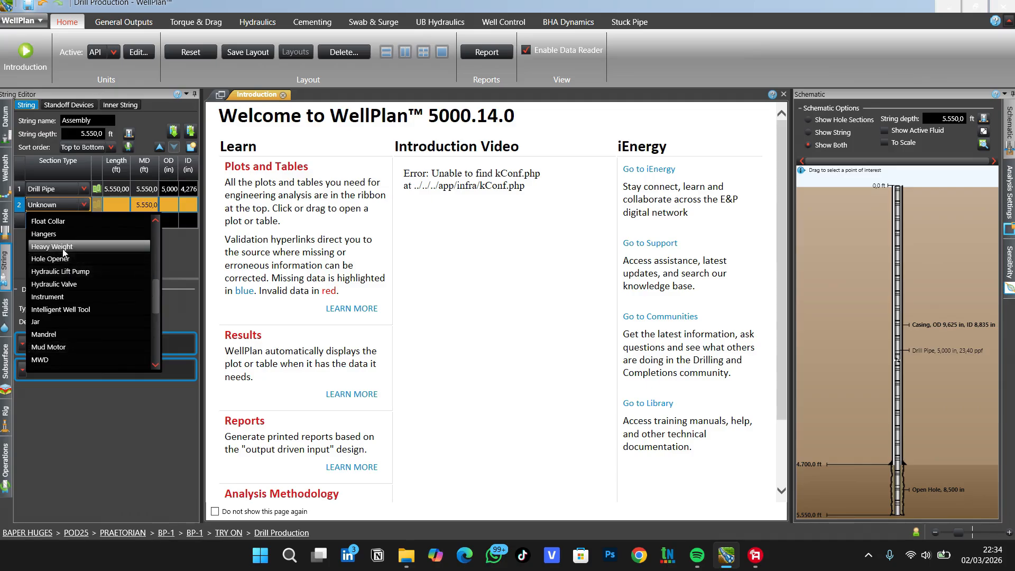
pyautogui.click(63, 250)
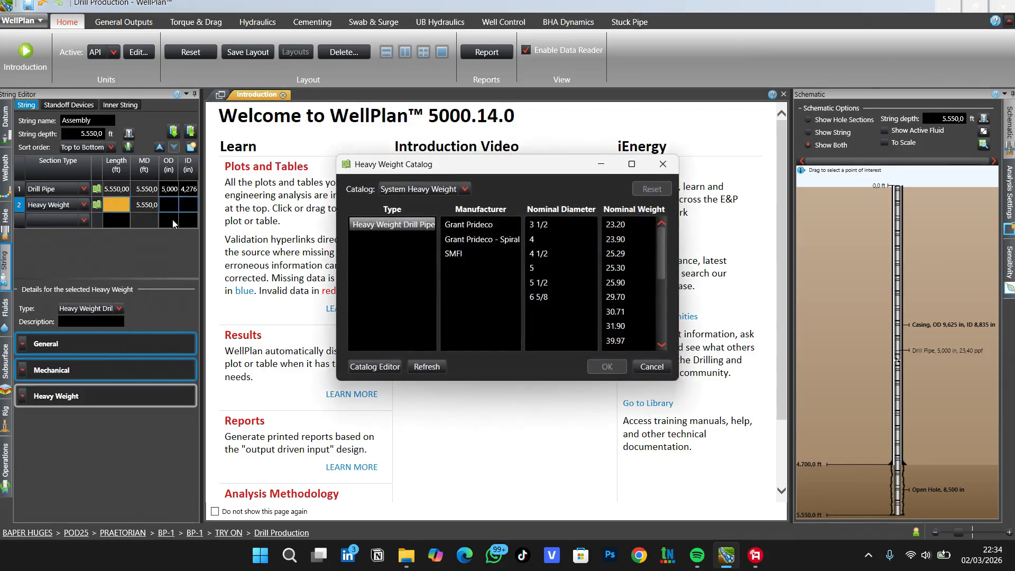
# Step: Assign the heavy weight section the Grant Prideco 5 in, 49.70 ppf pipe from the System Heavy Weight catalog
pyautogui.click(497, 225)
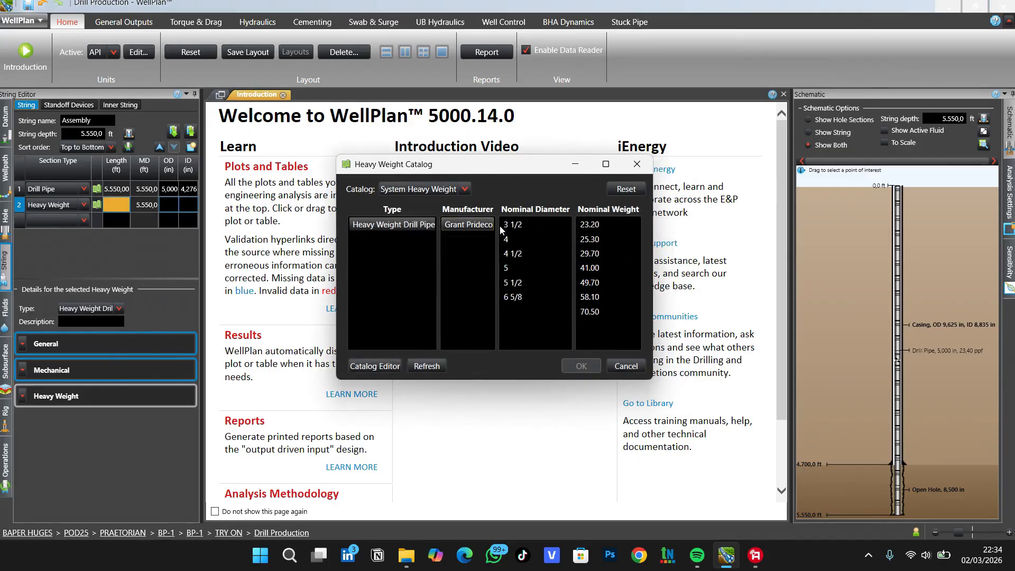
pyautogui.click(522, 270)
pyautogui.click(610, 281)
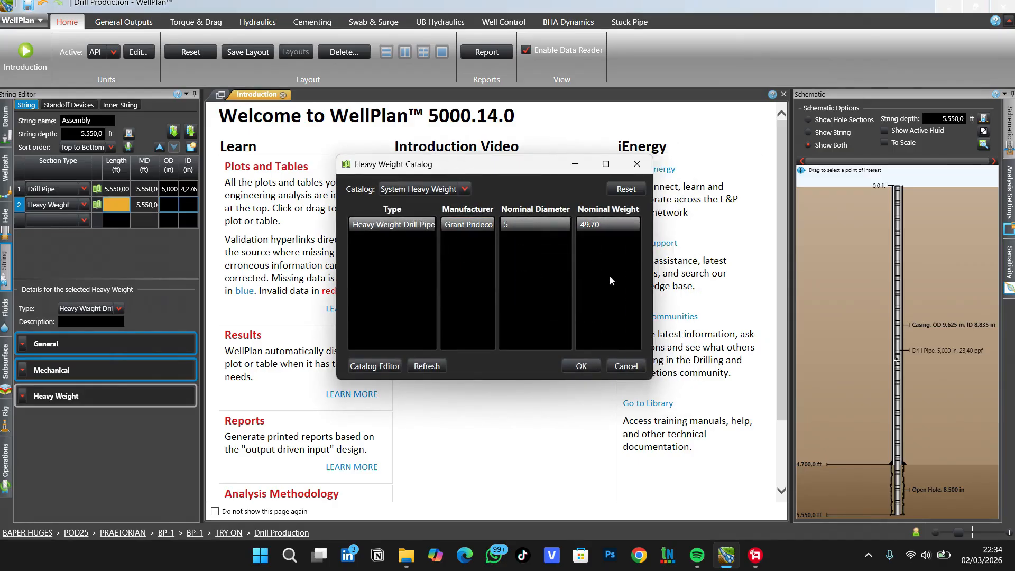
pyautogui.click(581, 366)
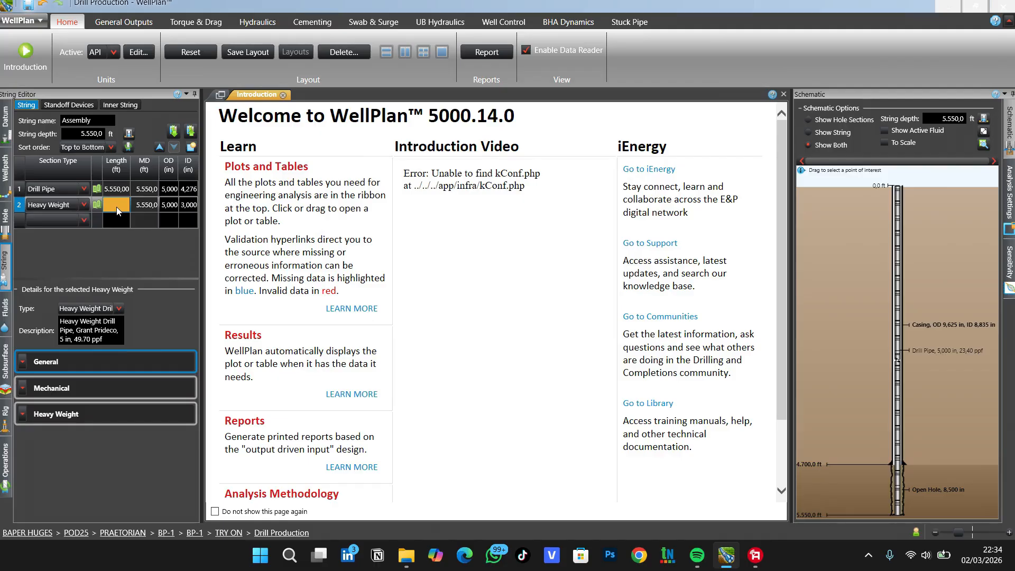
# Step: Expand the heavy weight section's general details and set its length to 150 ft
pyautogui.click(23, 362)
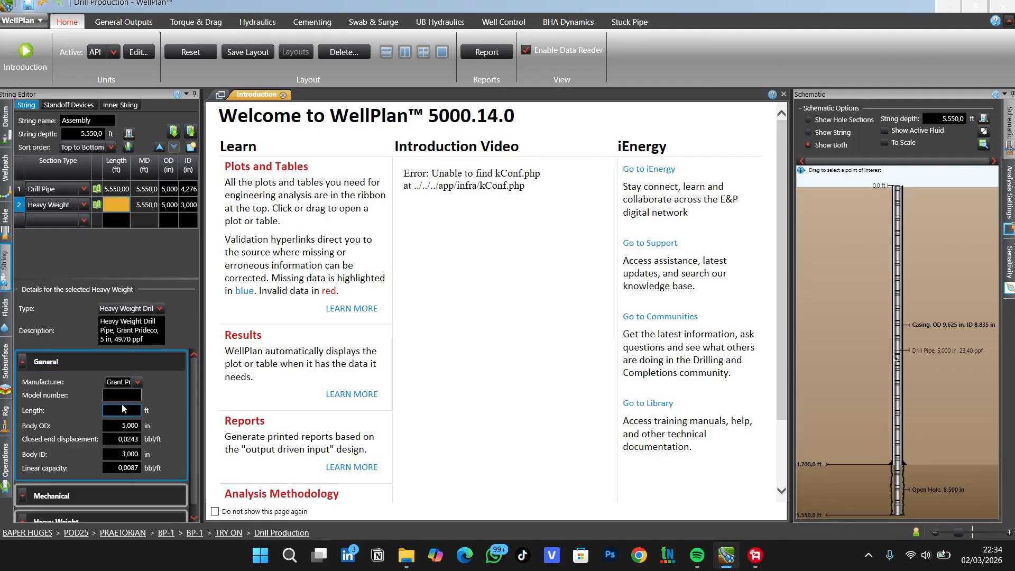
pyautogui.click(123, 207)
pyautogui.write('27')
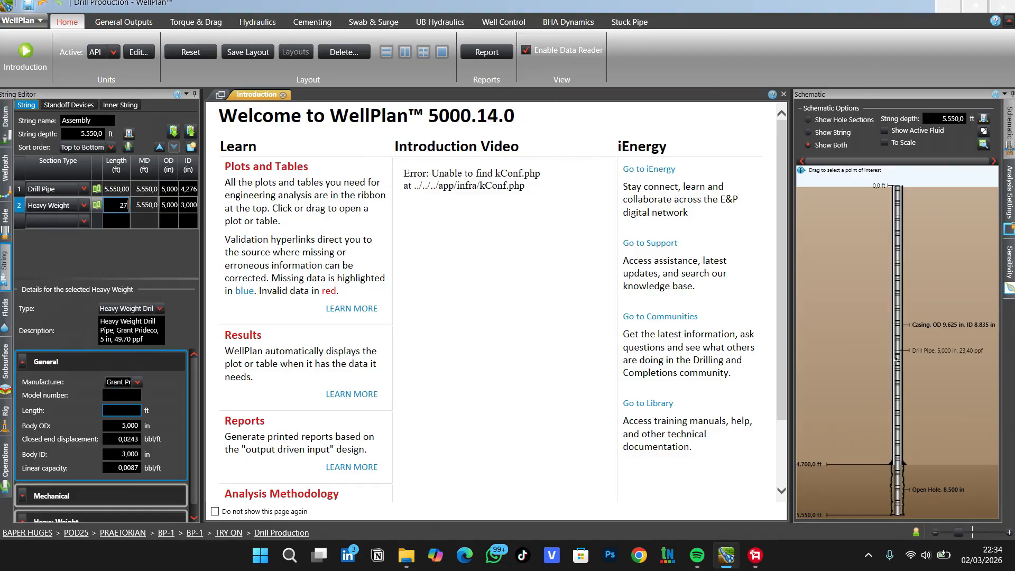
pyautogui.write('50')
pyautogui.press('Return')
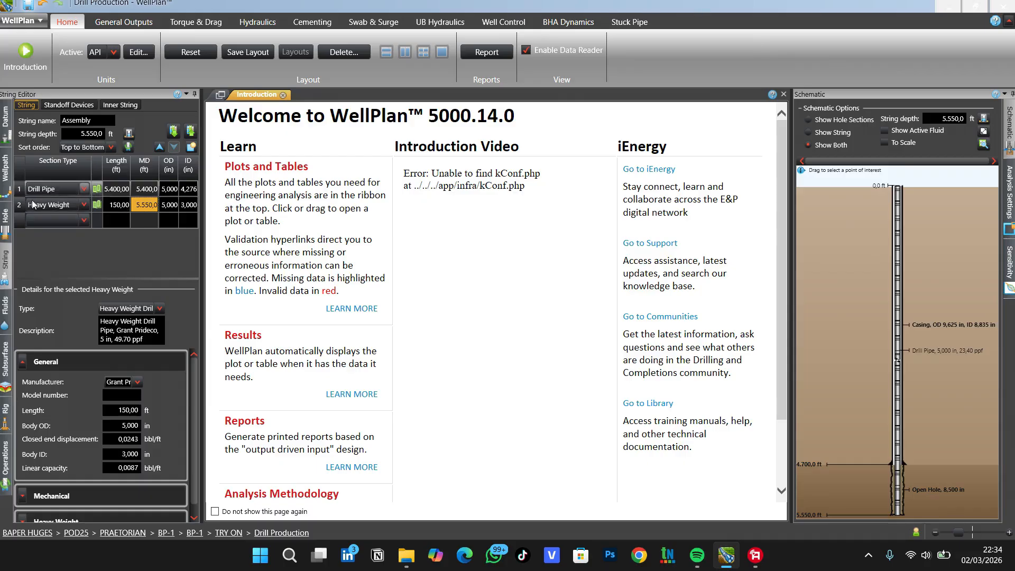
# Step: Add a Jar below the heavy weight, using the size 6 Bowen Hyd/Mech Hydro-Mechanical Jar from the System Jar catalog
pyautogui.click(21, 221)
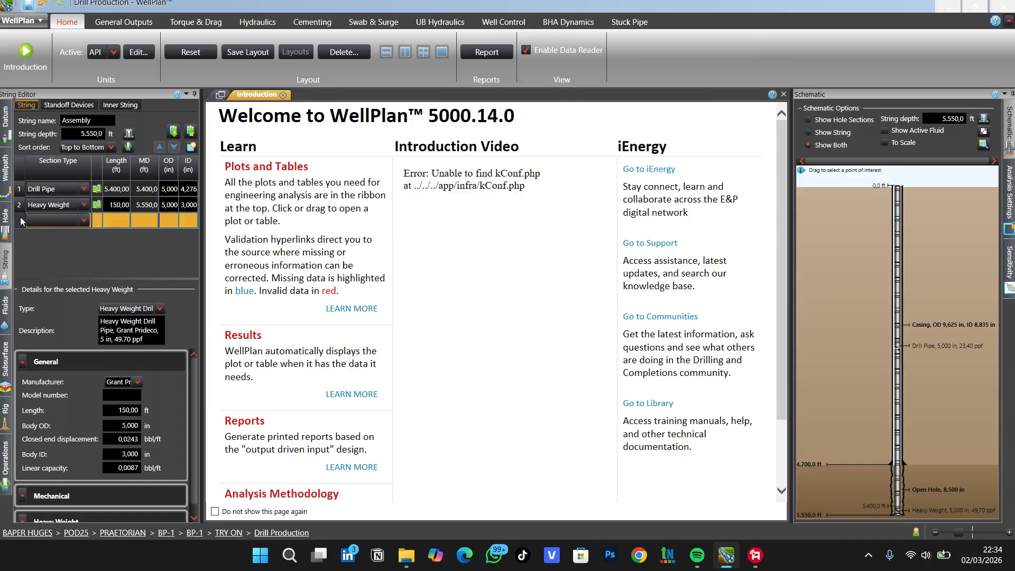
pyautogui.click(79, 220)
pyautogui.scroll(-7, 63, 317)
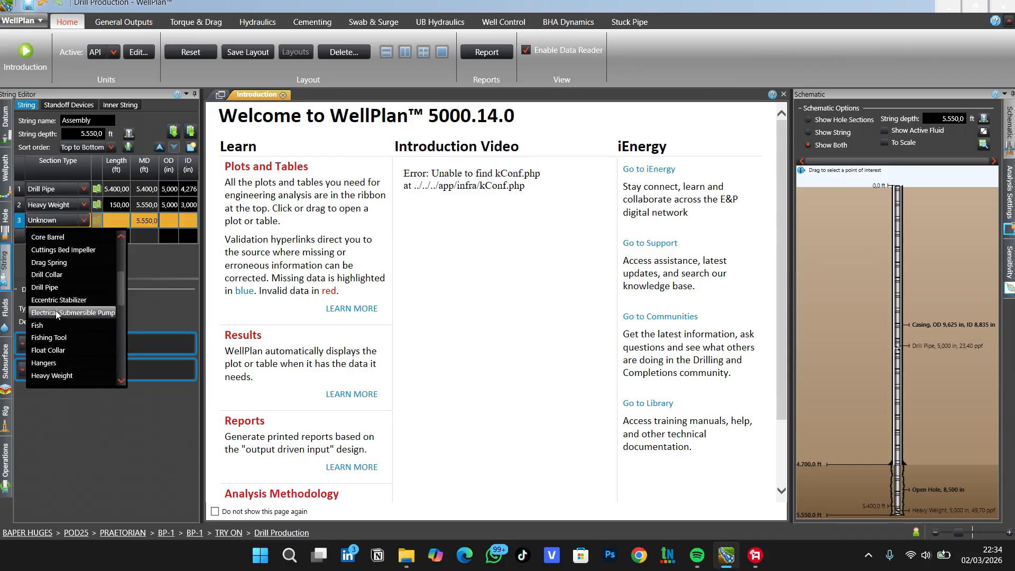
pyautogui.click(61, 374)
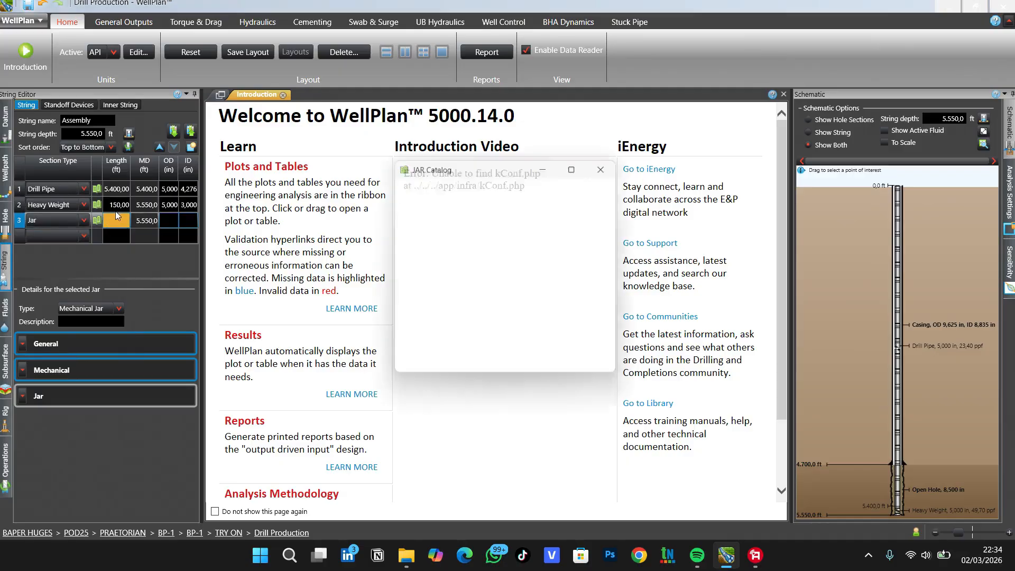
pyautogui.click(447, 226)
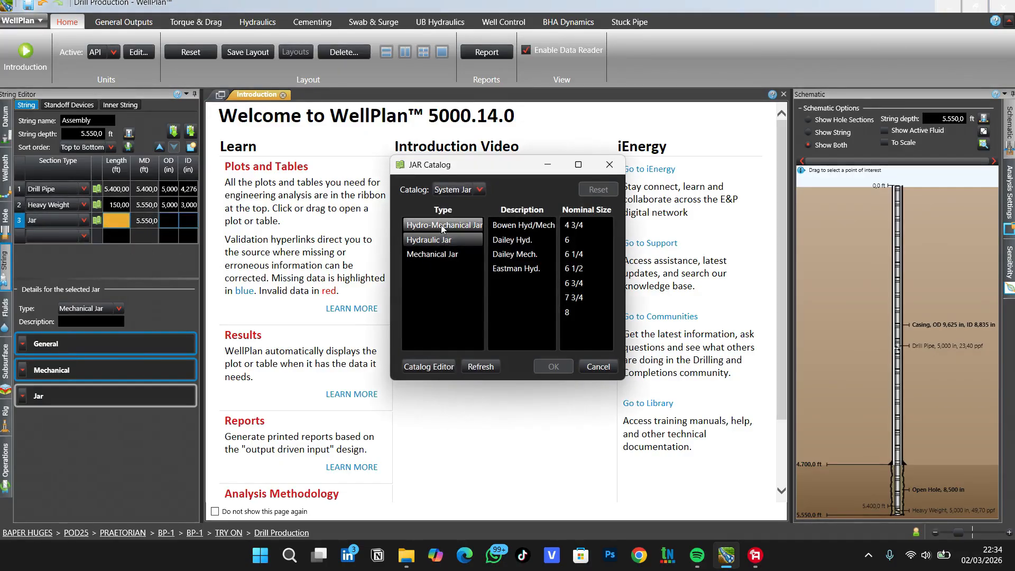
pyautogui.click(575, 223)
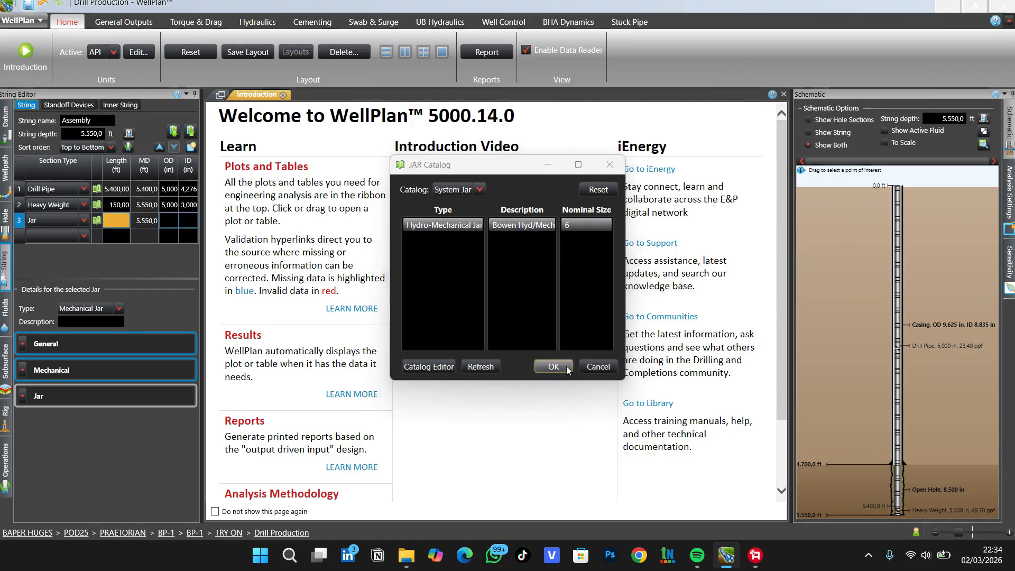
pyautogui.click(553, 366)
# Step: Add a new section below the jar with its type left as Unknown
pyautogui.click(115, 235)
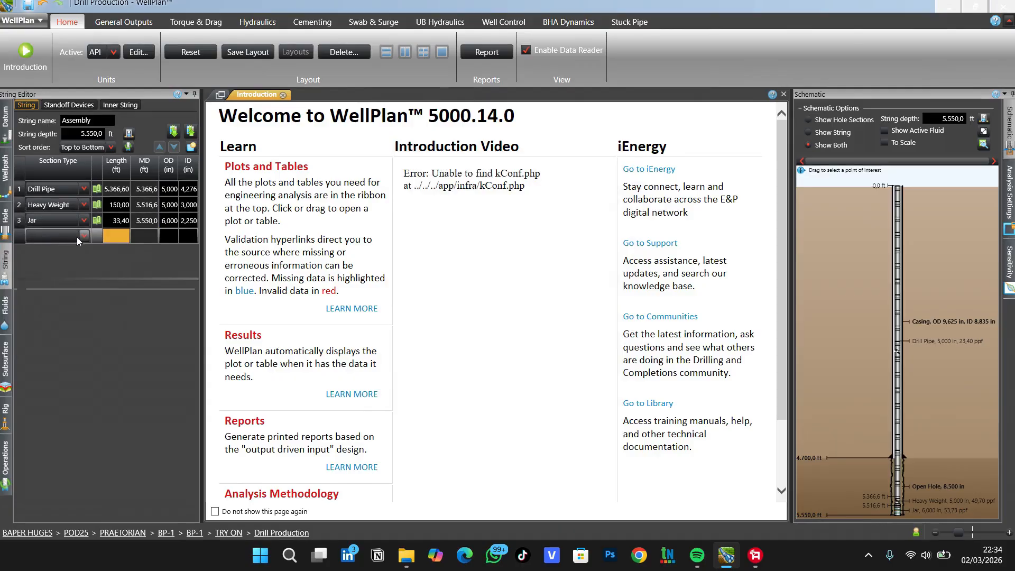
pyautogui.click(83, 236)
pyautogui.click(123, 237)
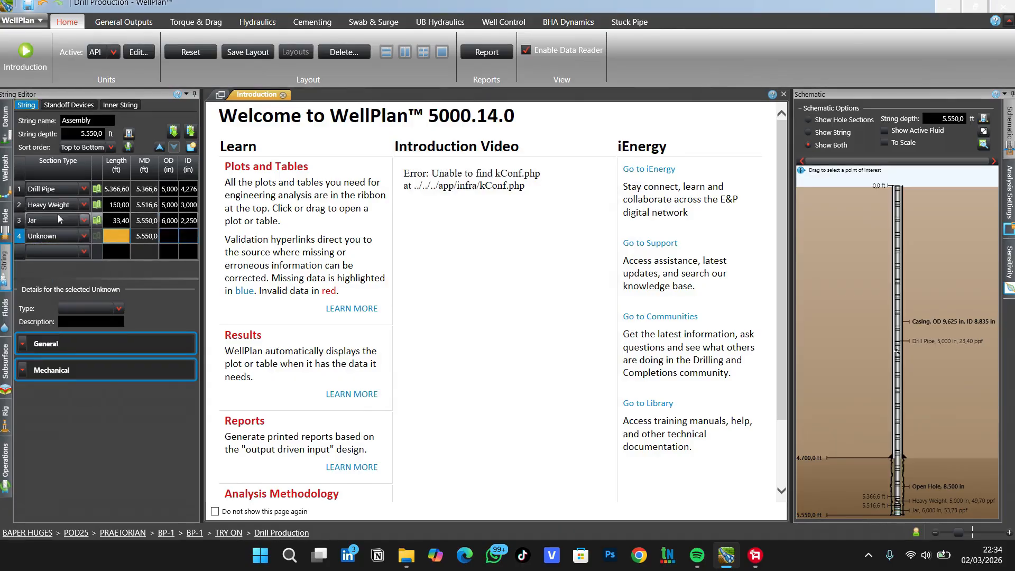
# Step: Duplicate the heavy weight section and move the copy below the jar
pyautogui.click(20, 205)
pyautogui.rightClick(20, 205)
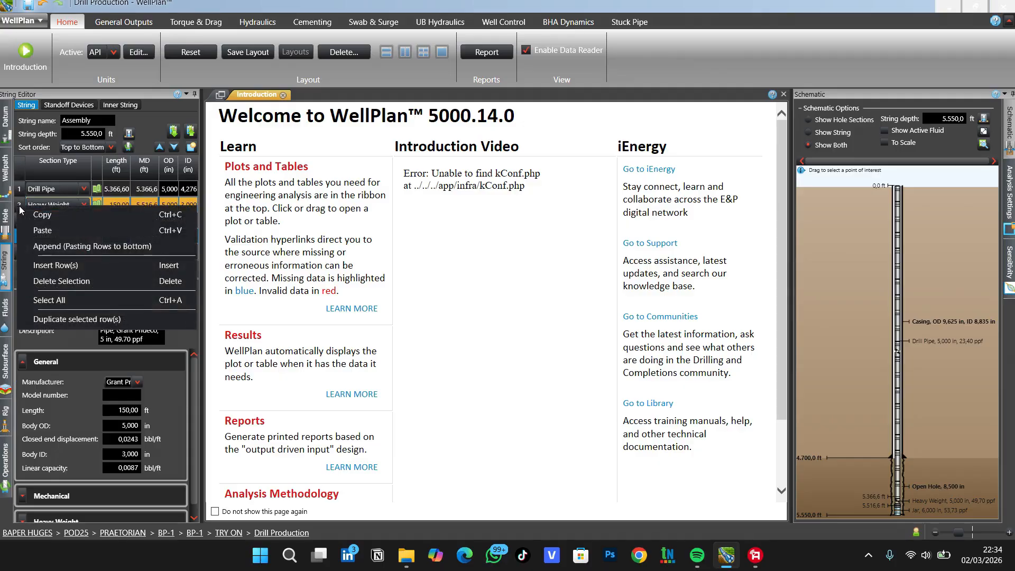
pyautogui.click(75, 317)
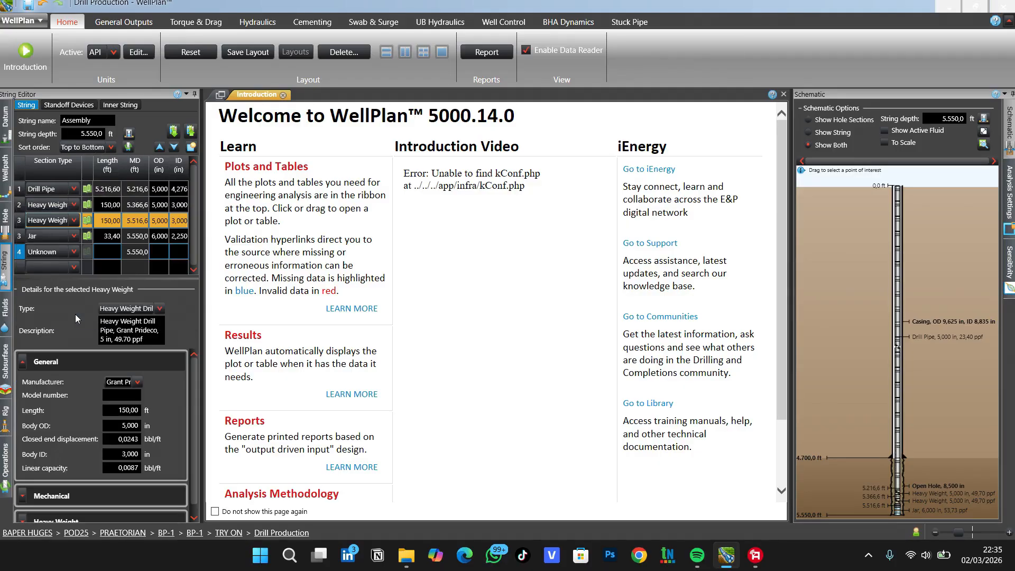
pyautogui.moveTo(22, 219)
pyautogui.mouseDown()
pyautogui.moveTo(19, 248)
pyautogui.moveTo(26, 226)
pyautogui.mouseUp()
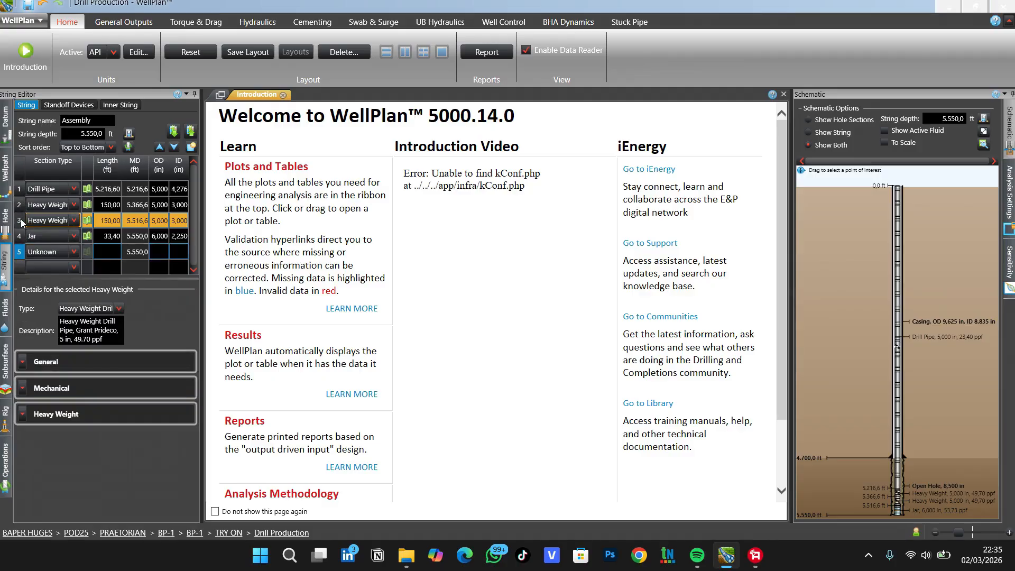
pyautogui.click(175, 147)
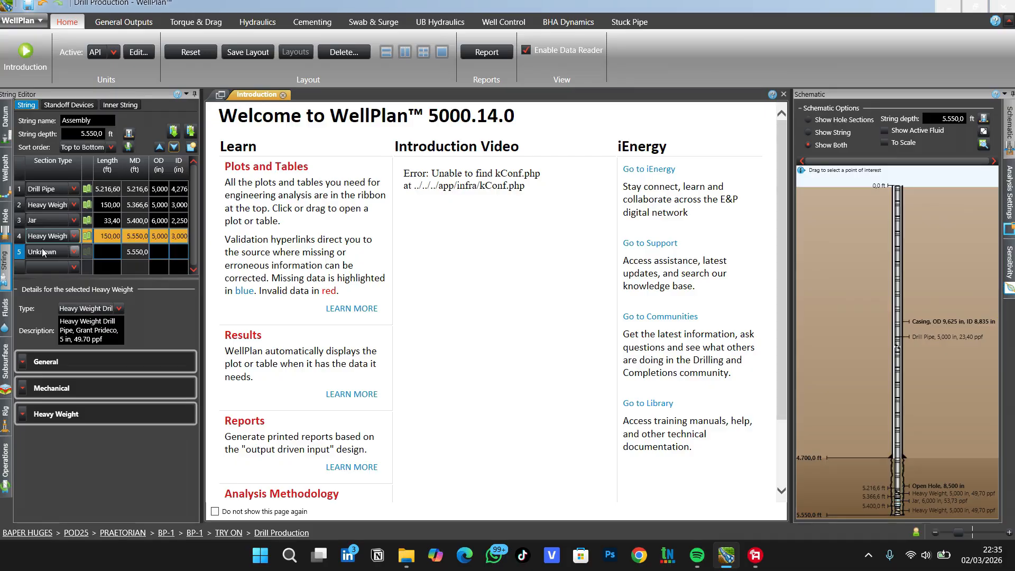
# Step: Set the Unknown section at the end of the string to Sub and open its catalog
pyautogui.click(70, 257)
pyautogui.click(69, 255)
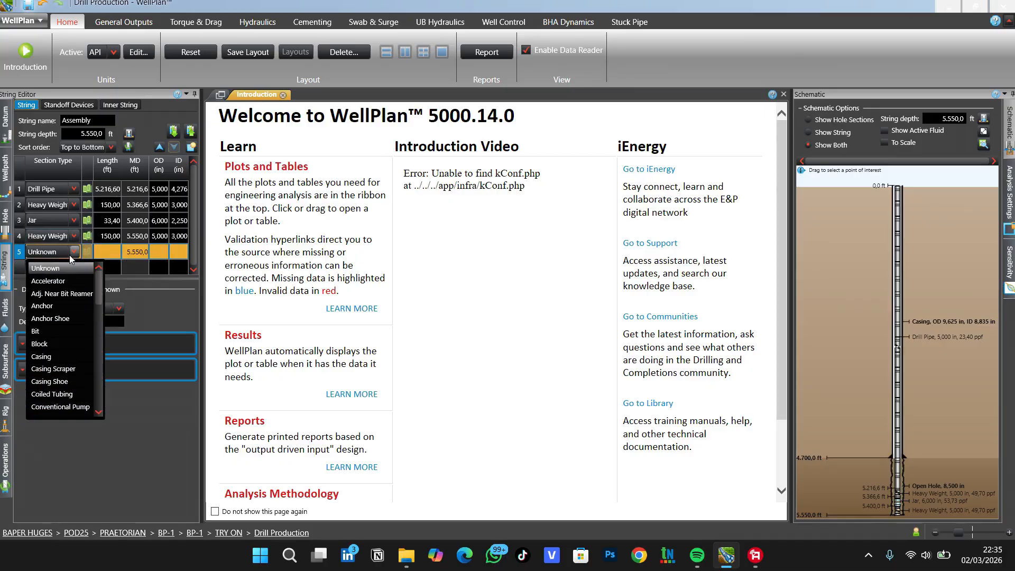
pyautogui.press('s')
pyautogui.scroll(-3, 63, 344)
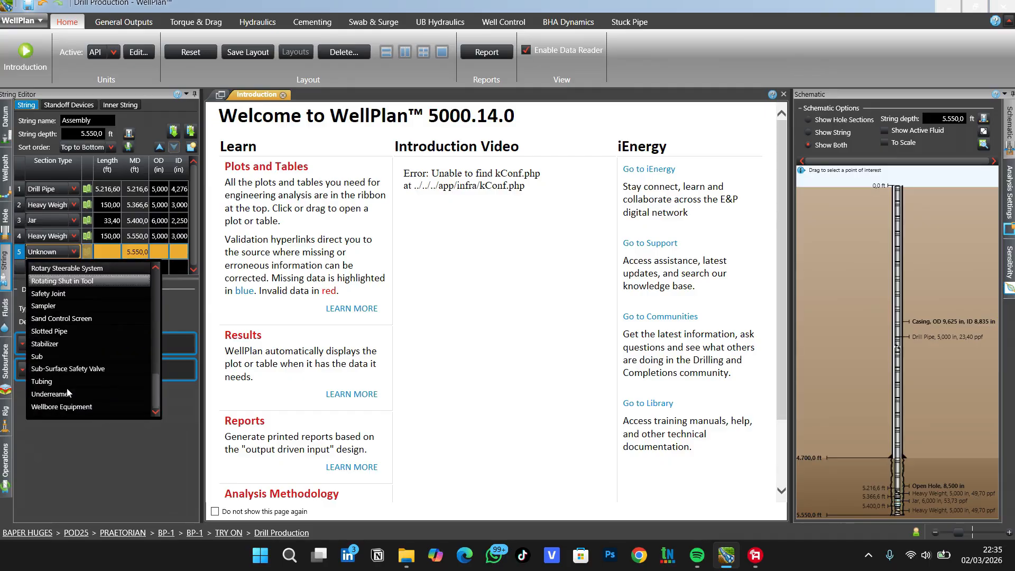
pyautogui.click(50, 367)
pyautogui.click(85, 256)
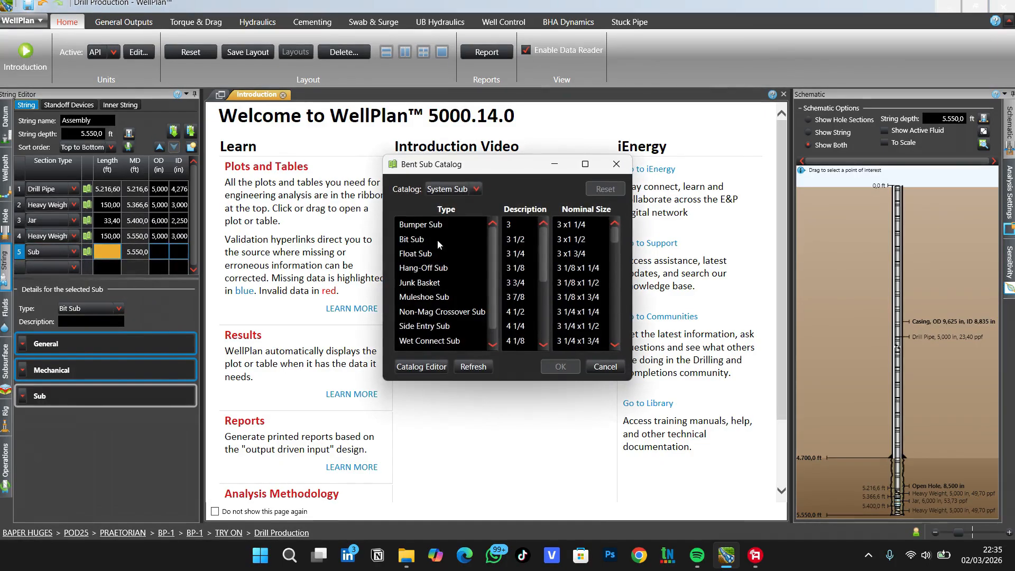
# Step: Select a Cross Over sub with description 5 1/2 and nominal size 5 1/2 x2 from the System Sub catalog
pyautogui.scroll(-1, 460, 285)
pyautogui.click(429, 343)
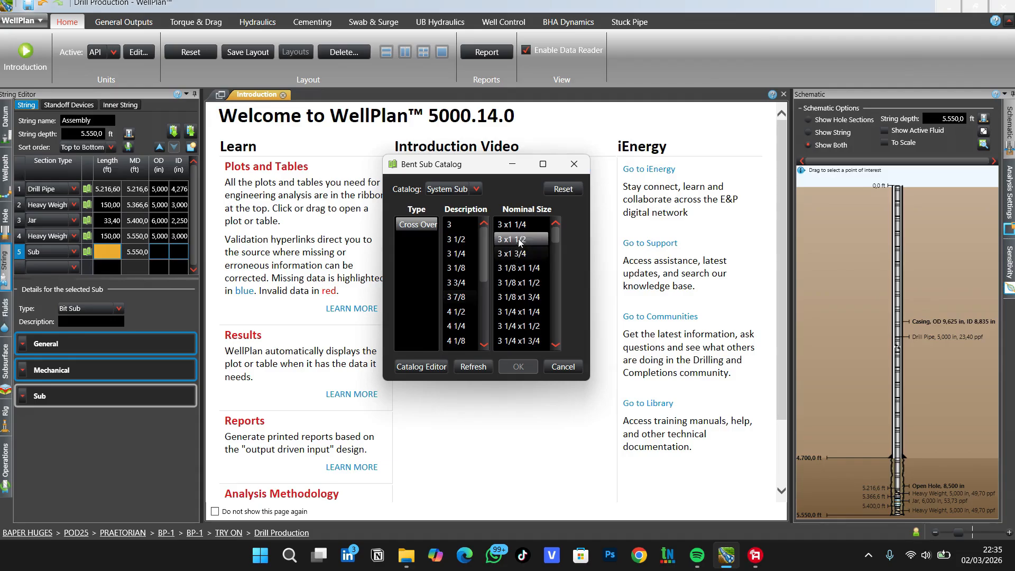
pyautogui.scroll(-3, 456, 286)
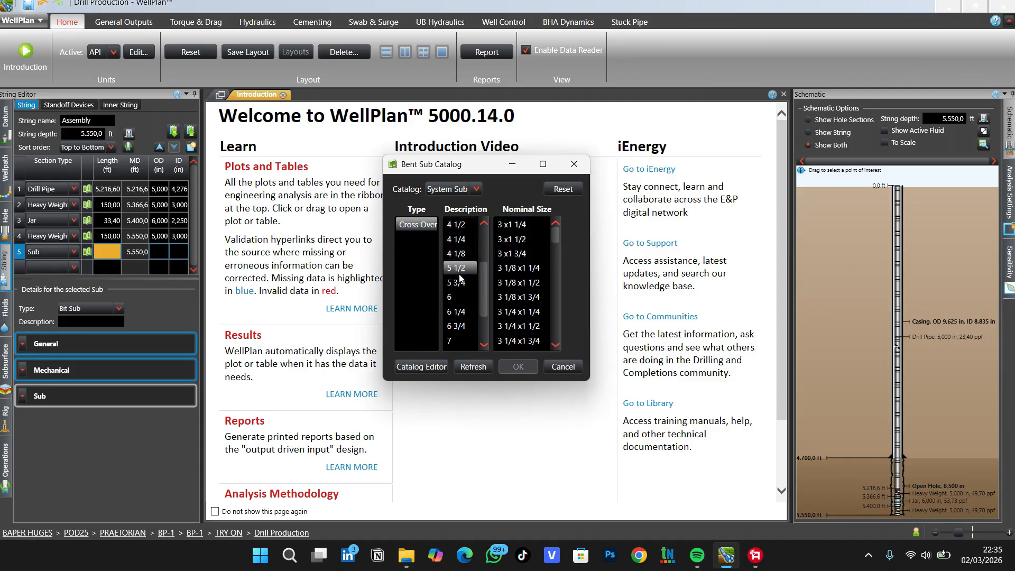
pyautogui.scroll(3, 459, 280)
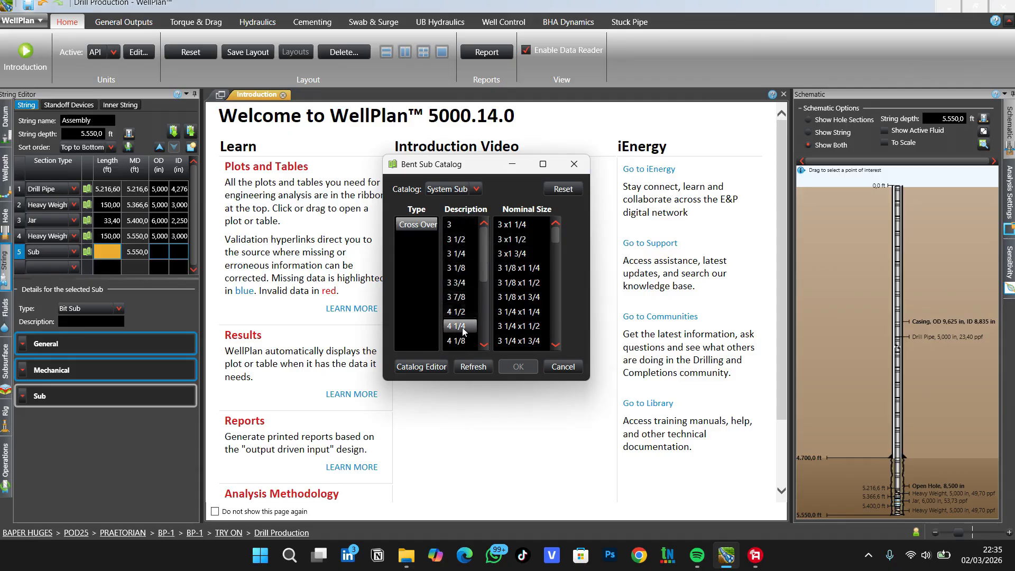
pyautogui.scroll(-2, 461, 264)
pyautogui.click(460, 269)
pyautogui.click(512, 224)
pyautogui.click(518, 365)
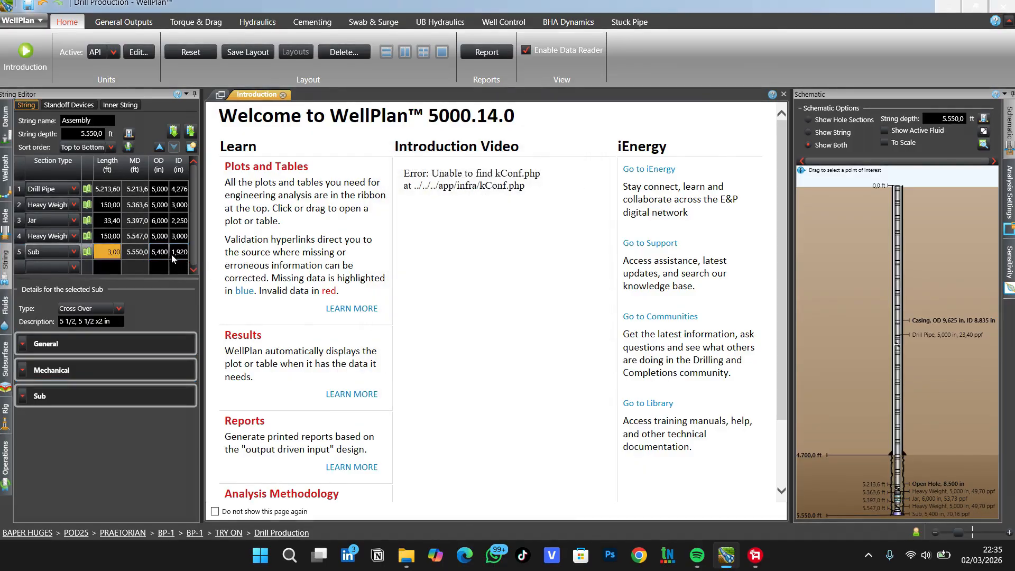
# Step: Add a new section below the sub and set its type to Drill Collar
pyautogui.click(80, 269)
pyautogui.click(74, 267)
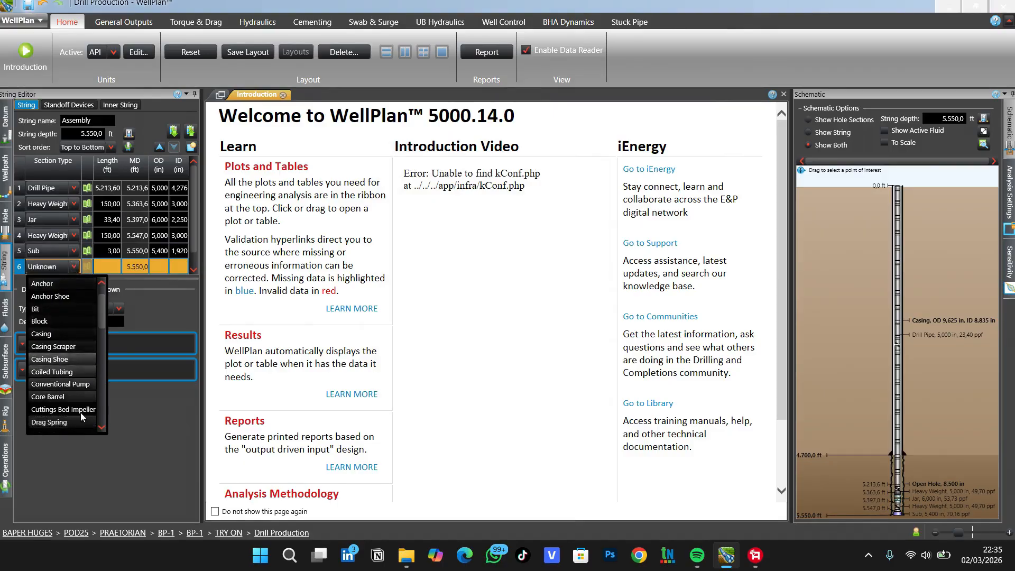
pyautogui.scroll(-3, 74, 407)
pyautogui.scroll(-4, 65, 353)
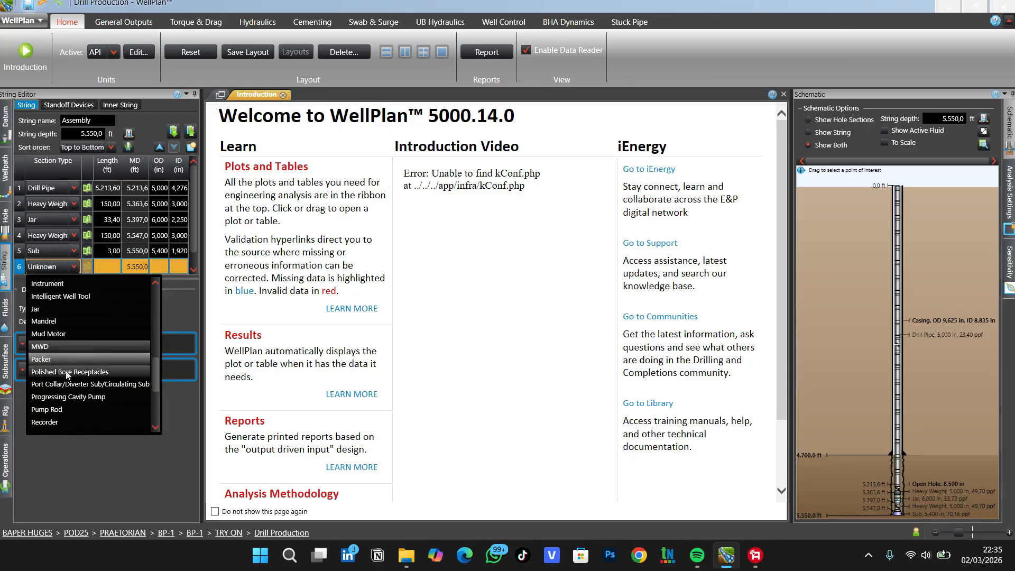
pyautogui.scroll(-4, 64, 400)
pyautogui.scroll(10, 63, 400)
pyautogui.scroll(2, 62, 400)
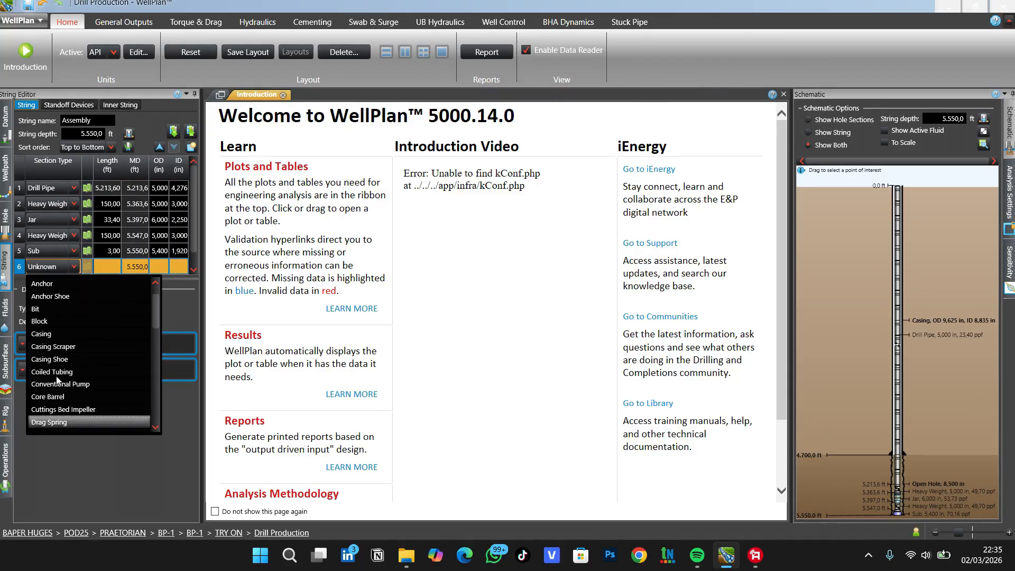
pyautogui.scroll(-2, 66, 396)
pyautogui.click(59, 360)
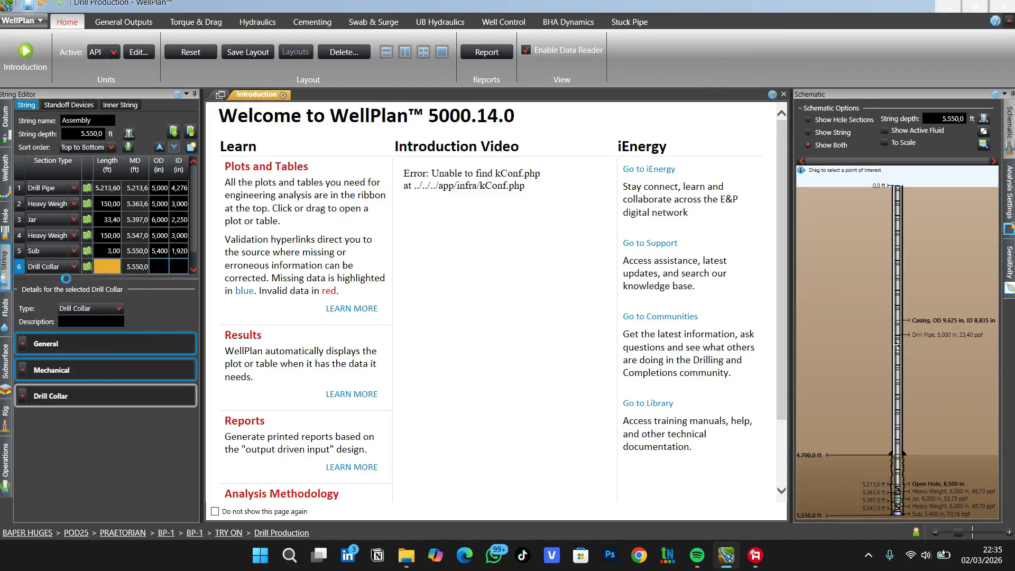
# Step: Select the API drill collar with nominal OD 6, nominal ID 2 1/2 and connection 4 1/2 FH from the catalog
pyautogui.click(410, 227)
pyautogui.scroll(-4, 458, 300)
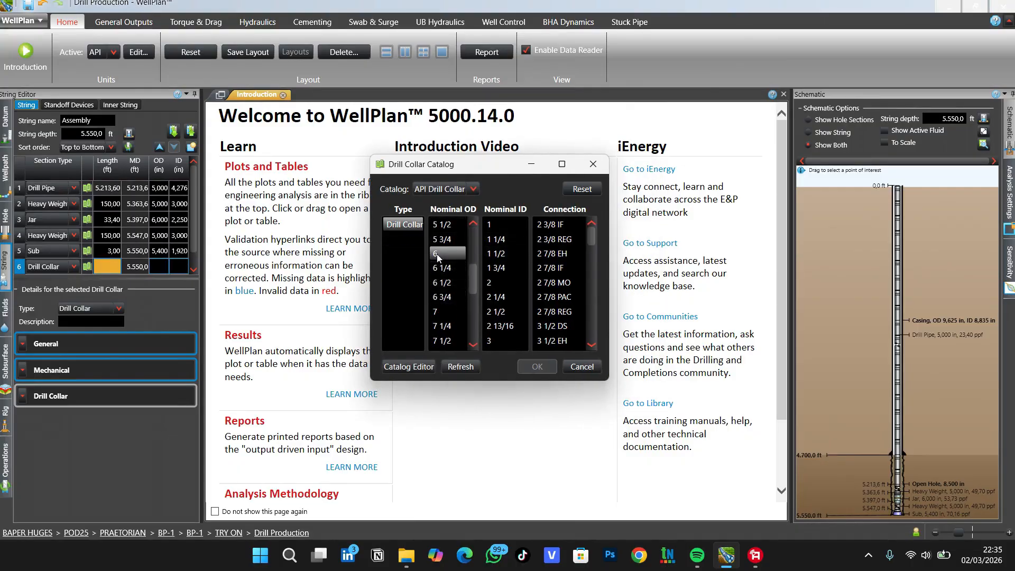
pyautogui.click(437, 253)
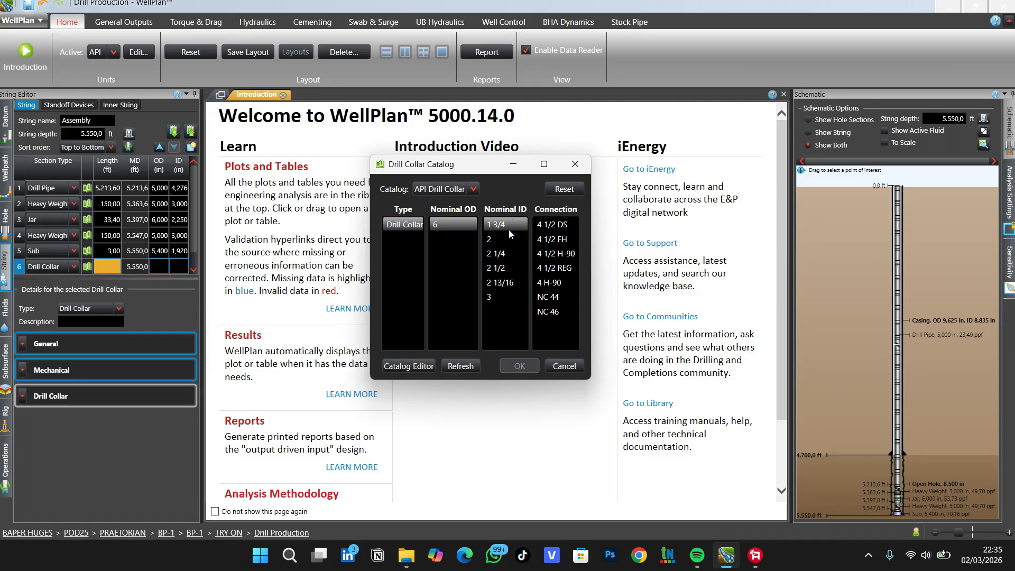
pyautogui.click(497, 267)
pyautogui.click(553, 240)
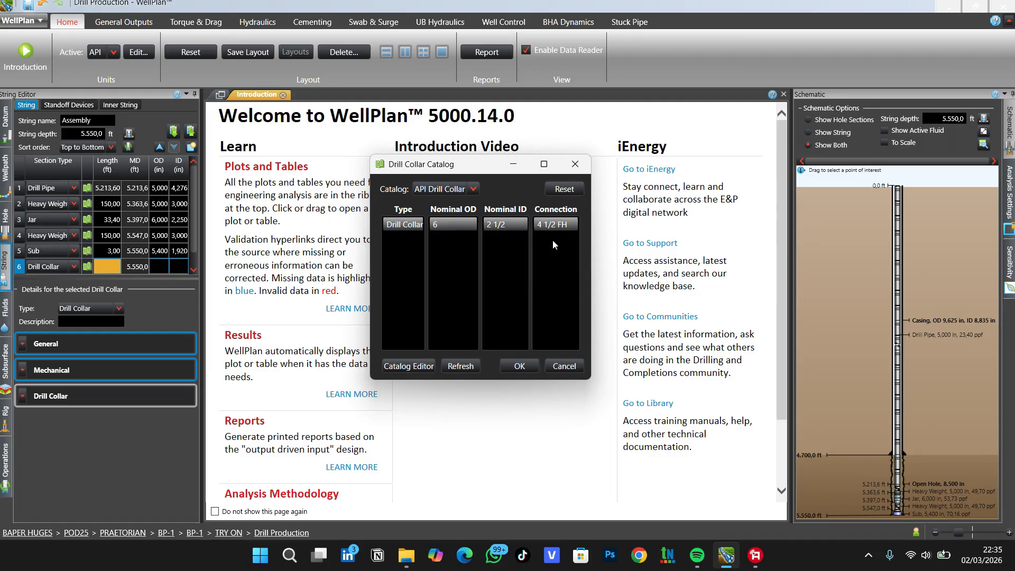
pyautogui.click(516, 365)
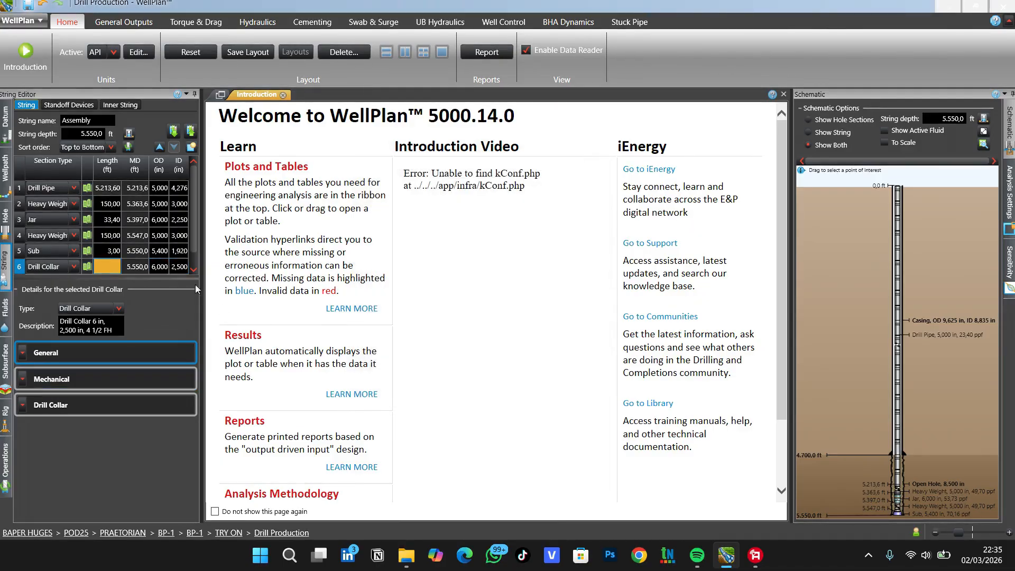
# Step: Set the drill collar's length to 90 ft in its general details
pyautogui.click(18, 356)
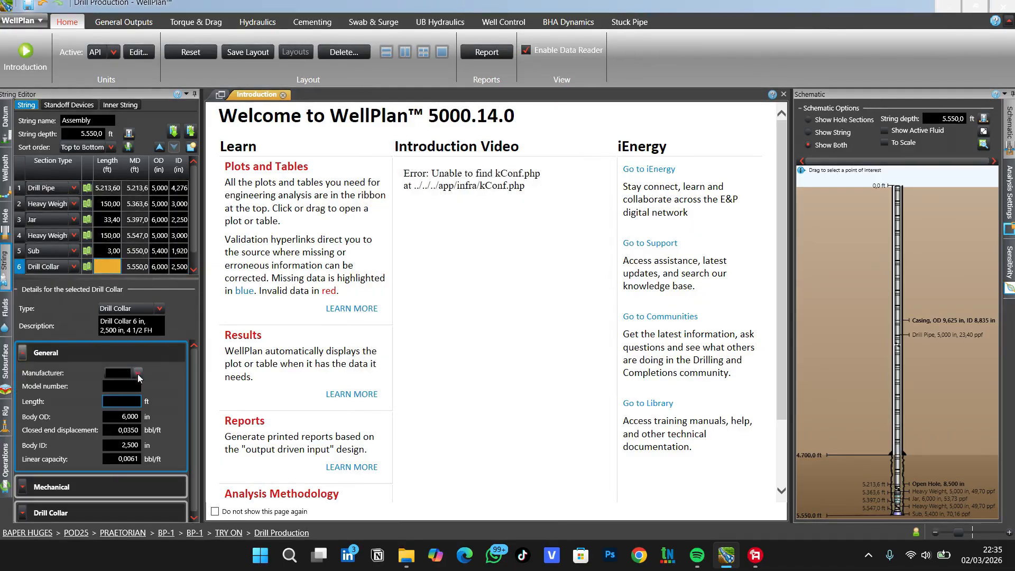
pyautogui.click(127, 401)
pyautogui.write('60')
pyautogui.press('Return')
# Step: Duplicate the drill collar section at the end of the string
pyautogui.scroll(-1, 192, 234)
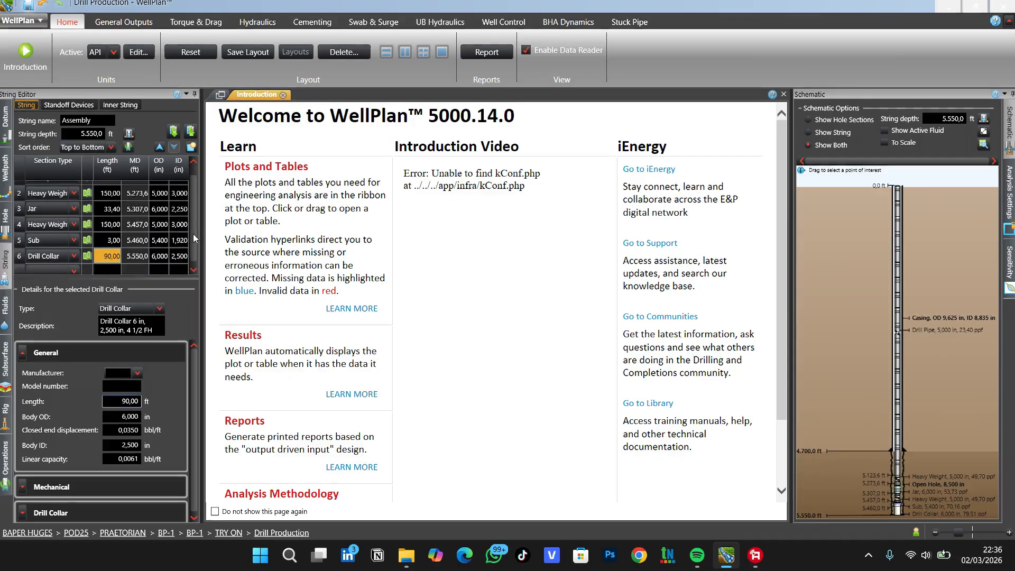
pyautogui.click(19, 251)
pyautogui.rightClick(19, 251)
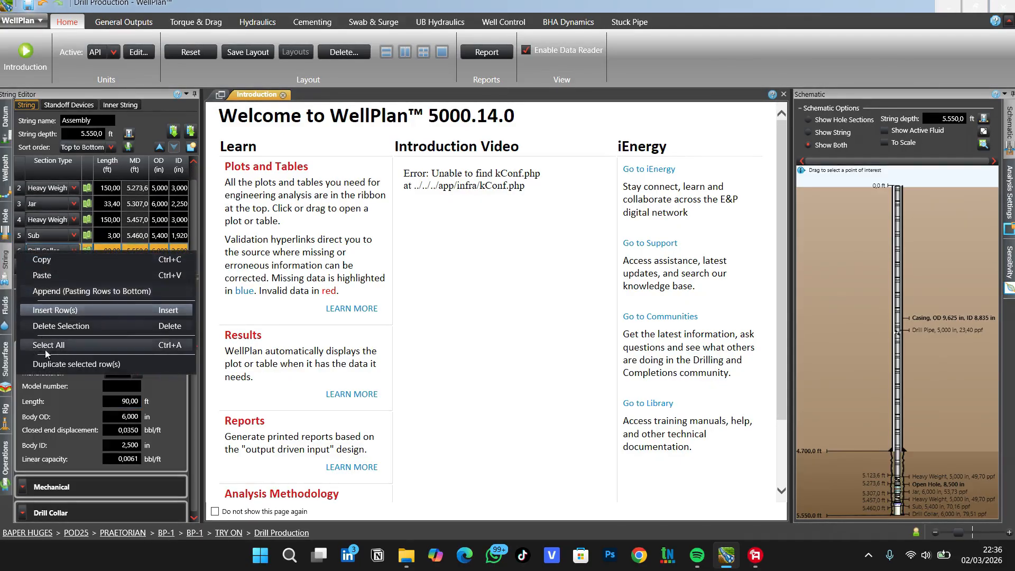
pyautogui.click(53, 363)
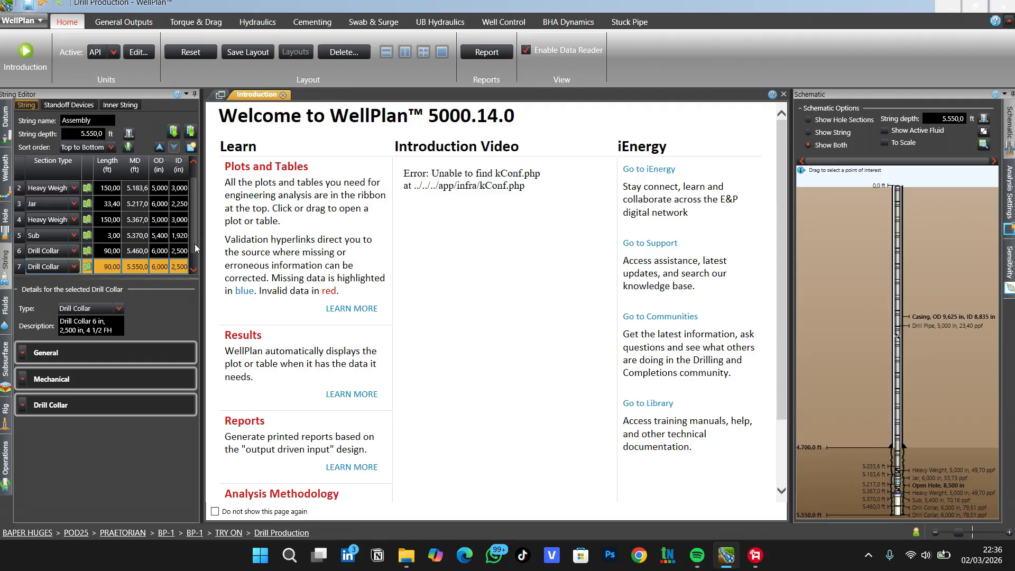
pyautogui.scroll(-1, 195, 246)
pyautogui.click(21, 242)
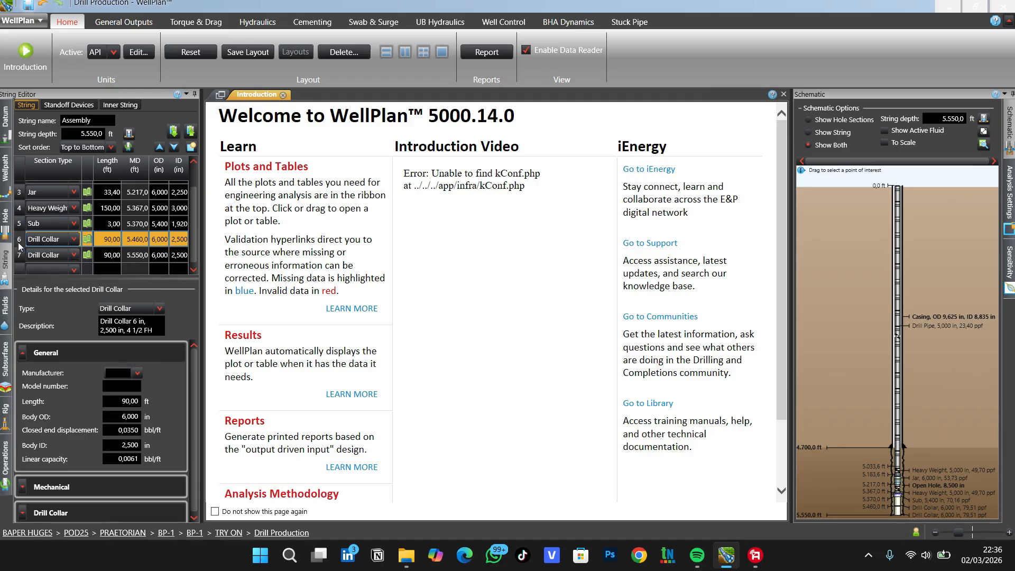
# Step: Add a Stabilizer below the drill collars, using the 6 1/2" FG Integral Blade Stabilizer, size 4 1/4 x2 1/4, from the System Stabilizer catalog
pyautogui.click(75, 270)
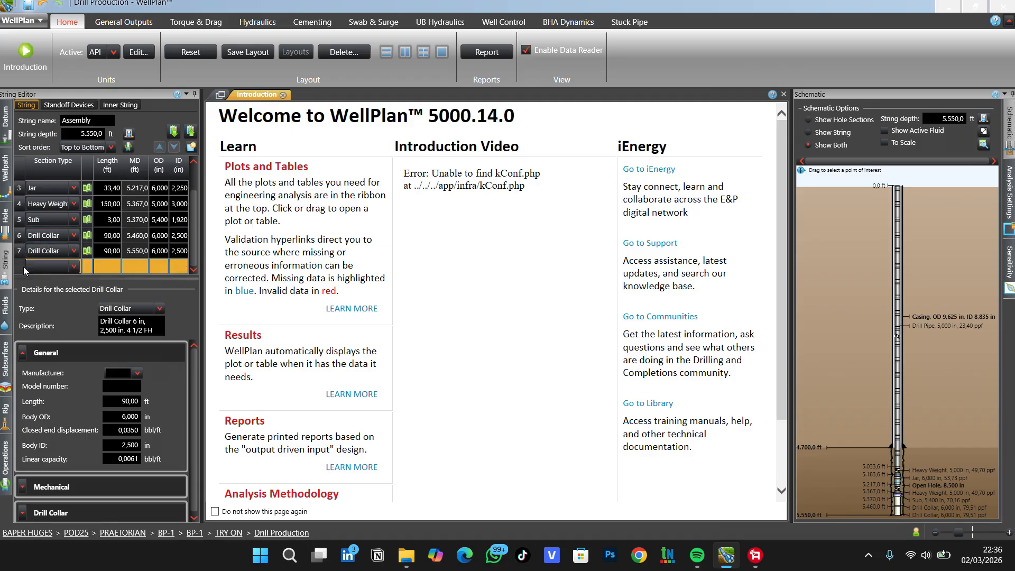
pyautogui.click(76, 270)
pyautogui.scroll(-8, 68, 327)
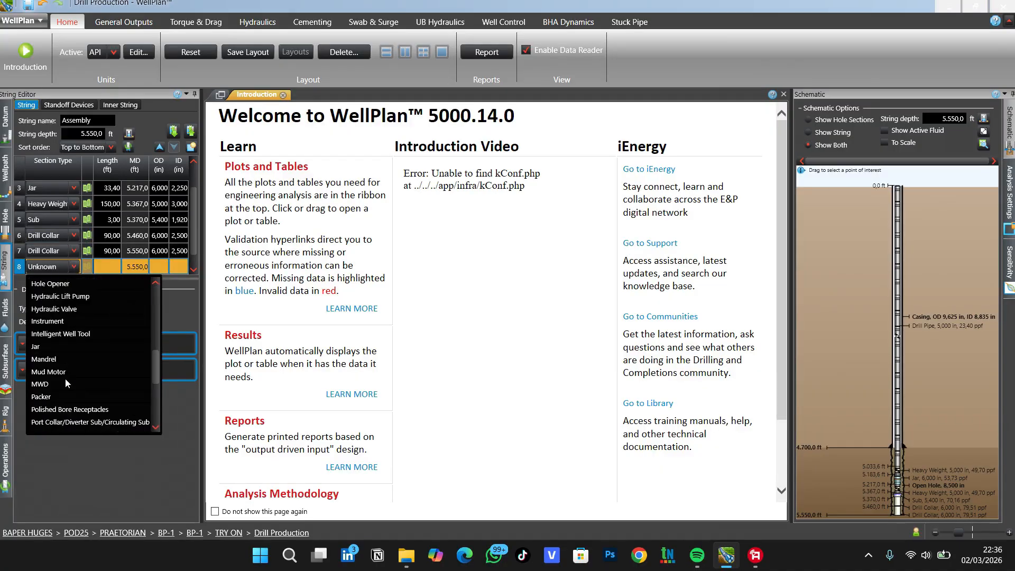
pyautogui.scroll(-4, 58, 377)
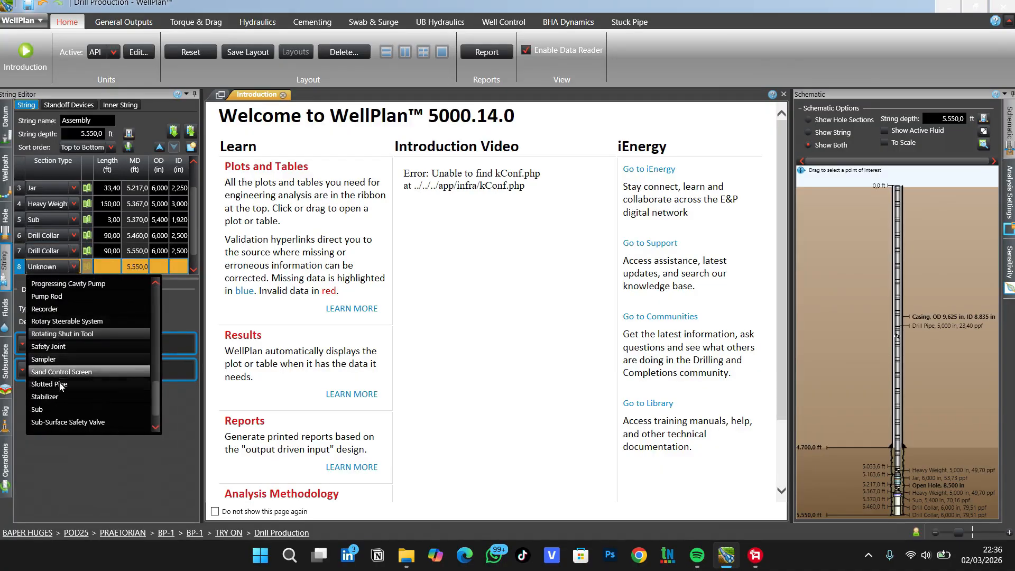
pyautogui.click(61, 396)
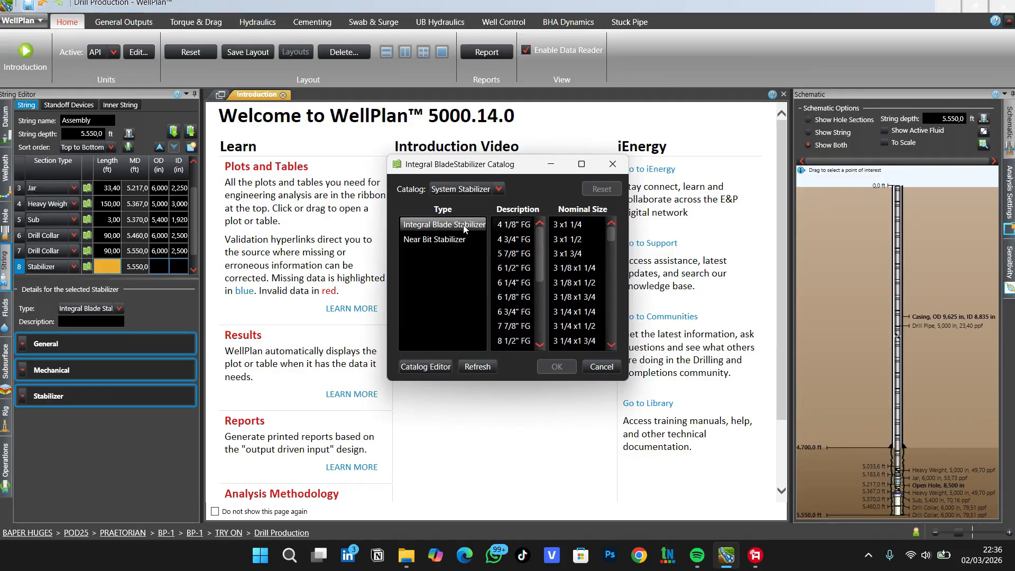
pyautogui.click(461, 228)
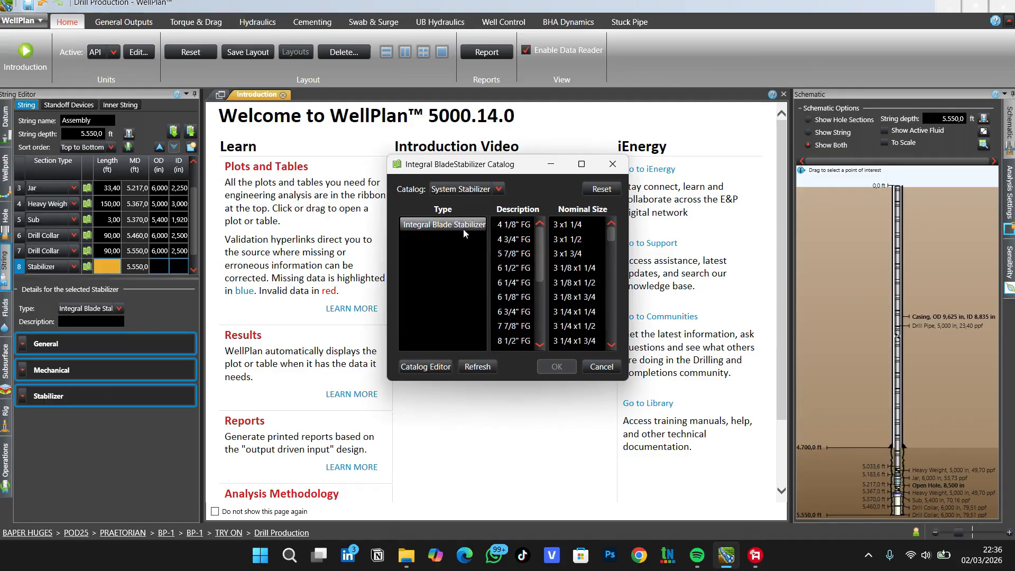
pyautogui.click(522, 269)
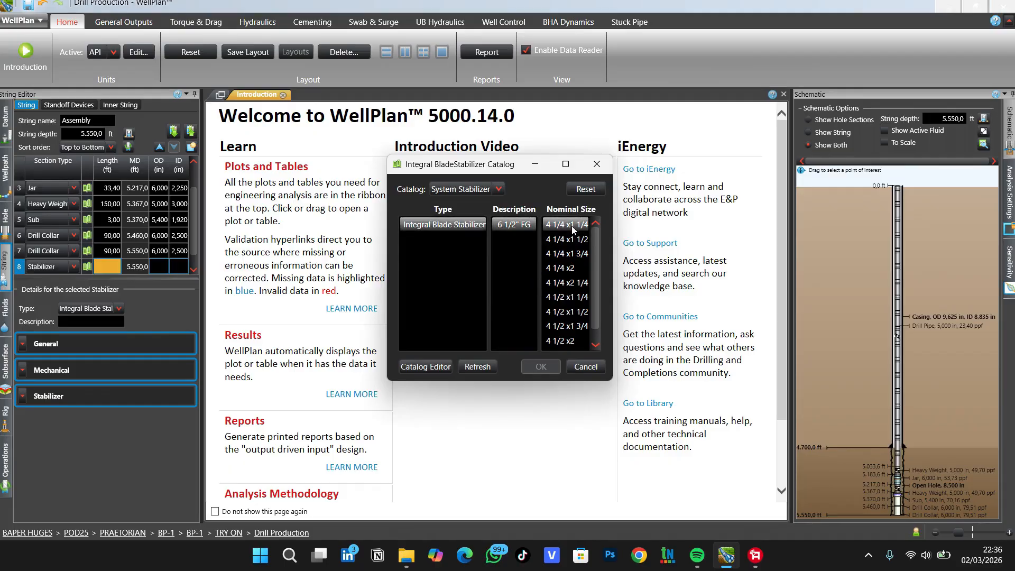
pyautogui.click(566, 283)
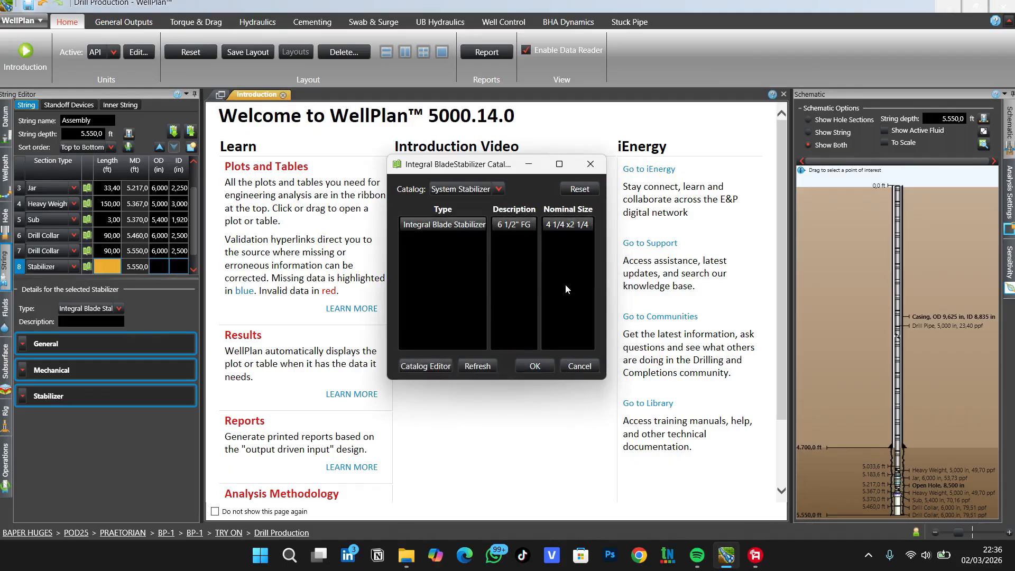
pyautogui.click(529, 367)
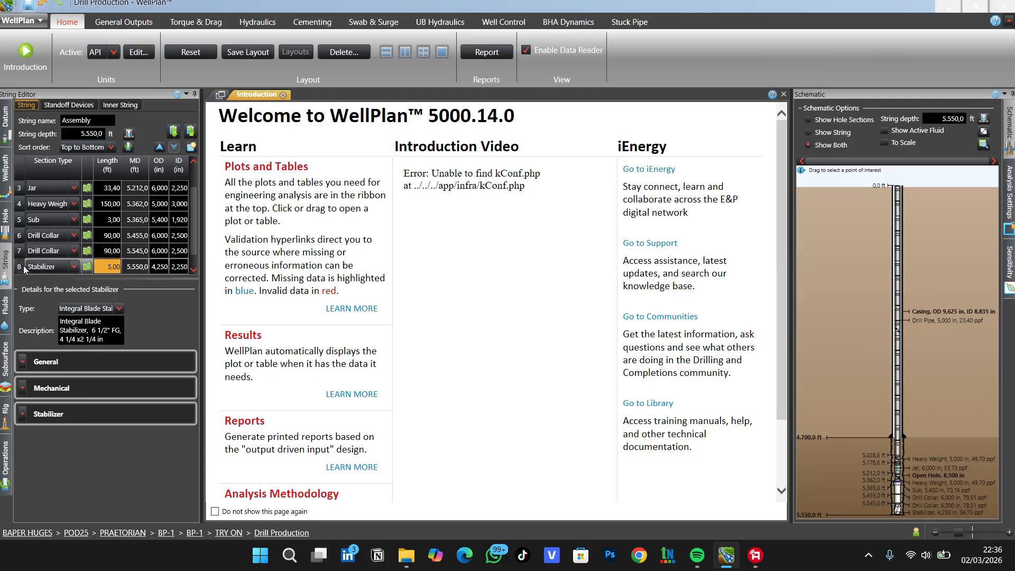
# Step: Move the stabilizer up one row so it sits between the two drill collars
pyautogui.click(23, 269)
pyautogui.click(159, 147)
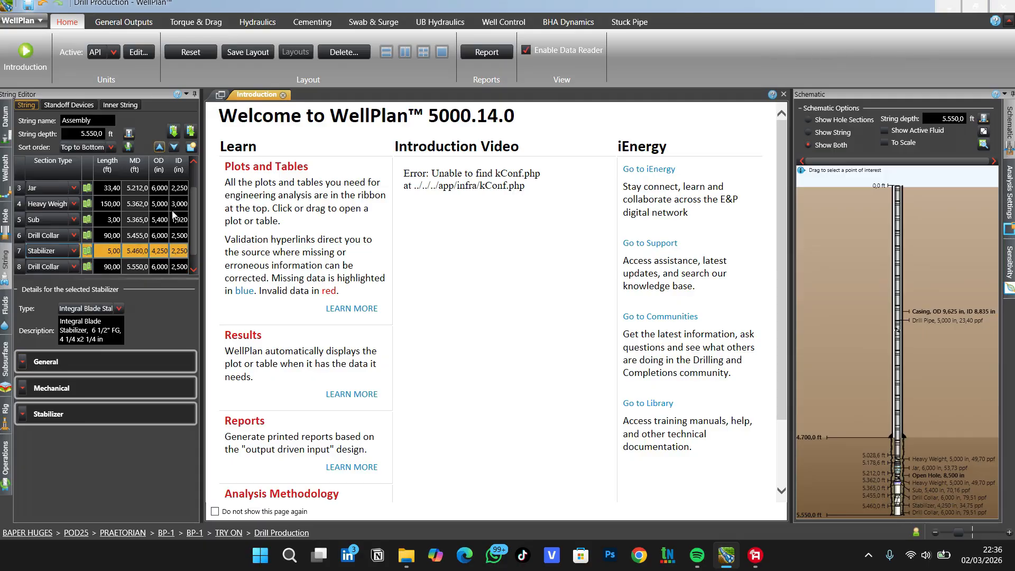
pyautogui.scroll(-1, 194, 211)
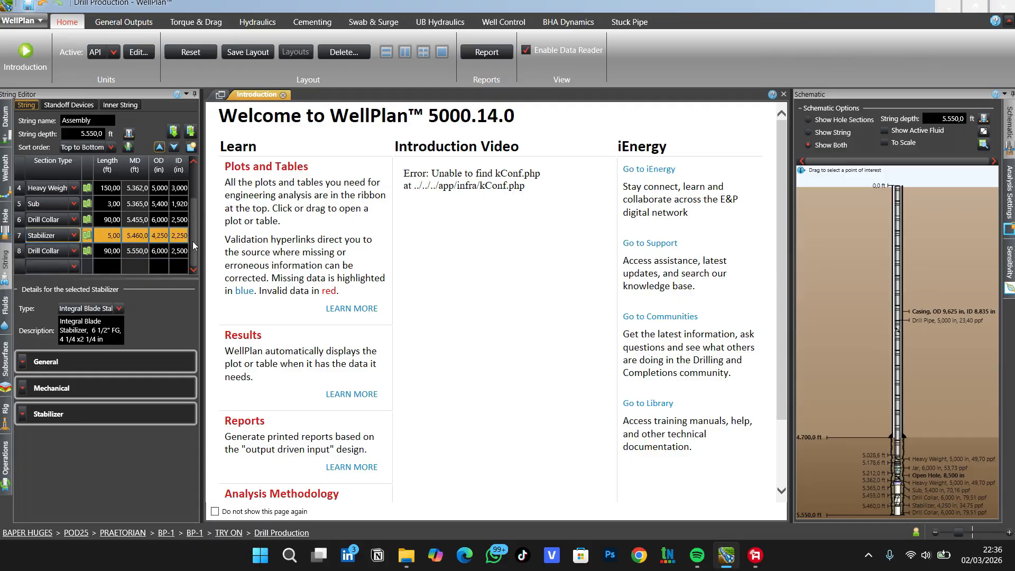
# Step: Add an MWD section below the last drill collar, using the 6 1/2 Anadrill MWD Tool, size 6 1/2, from the Miscellaneous catalog
pyautogui.click(24, 266)
pyautogui.click(59, 267)
pyautogui.click(74, 267)
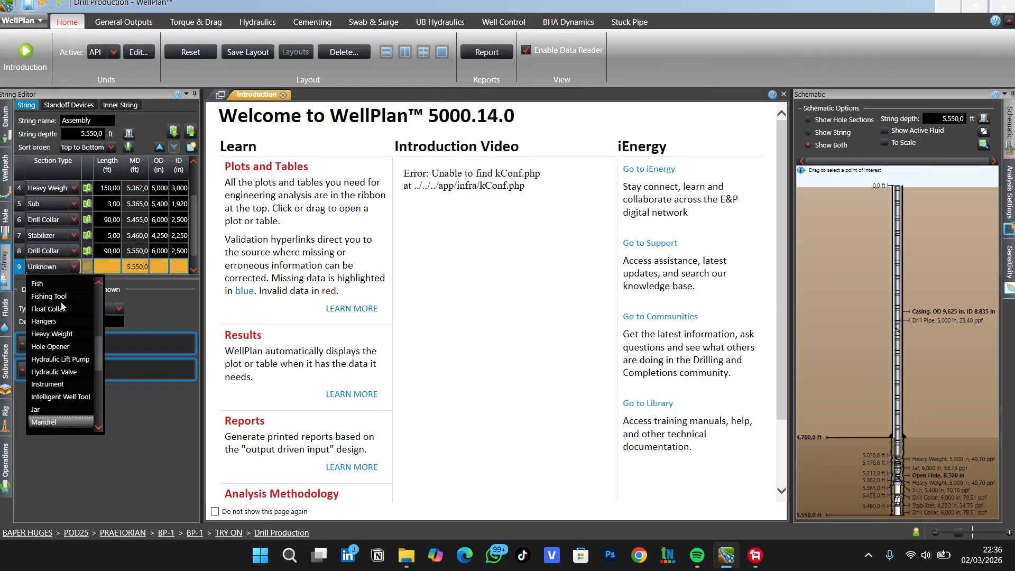
pyautogui.scroll(-6, 72, 380)
pyautogui.click(55, 372)
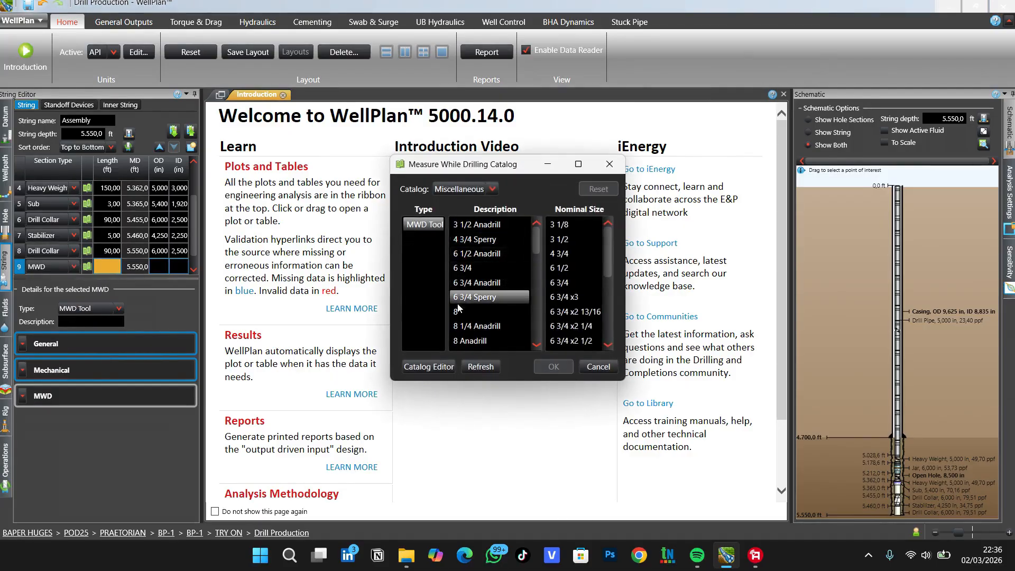
pyautogui.click(474, 254)
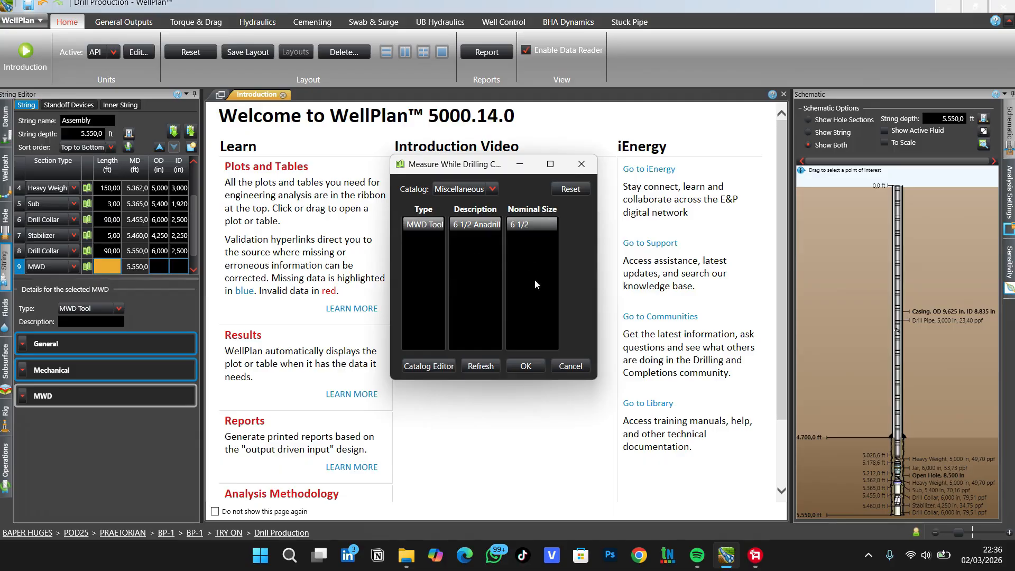
pyautogui.click(554, 367)
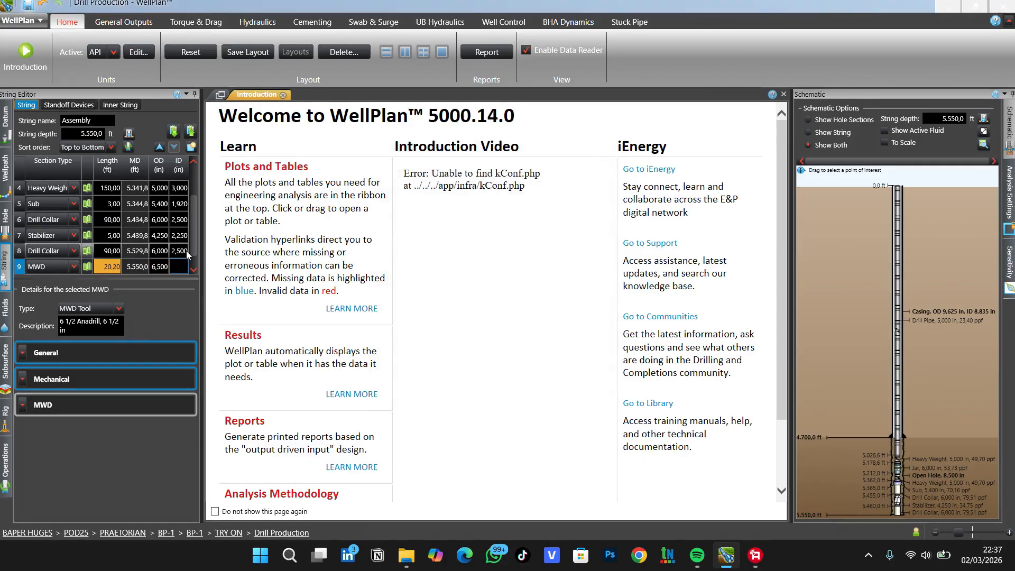
# Step: Set the MWD tool's body ID to 4 in and select the empty row below it
pyautogui.click(21, 354)
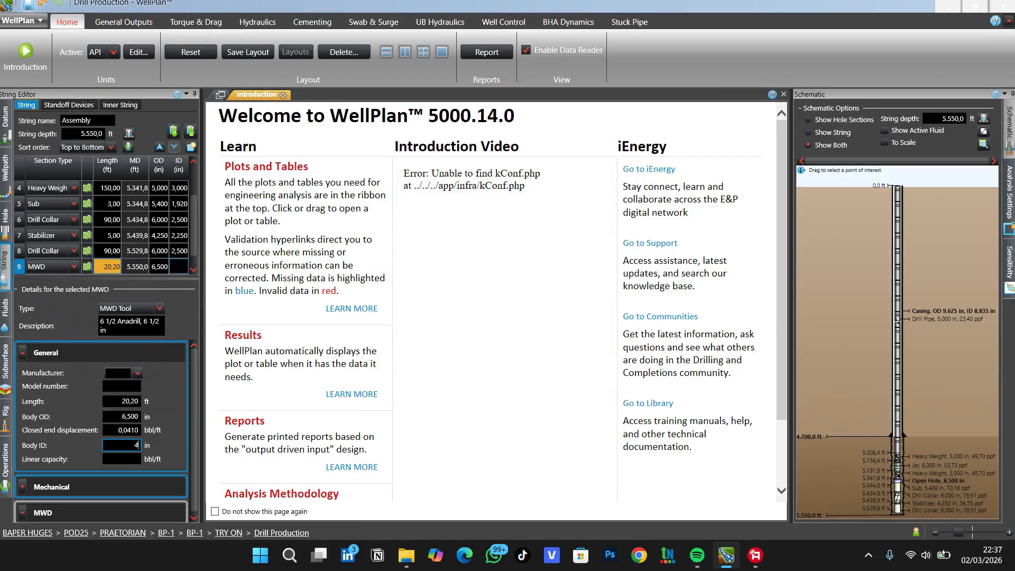
pyautogui.press('Return')
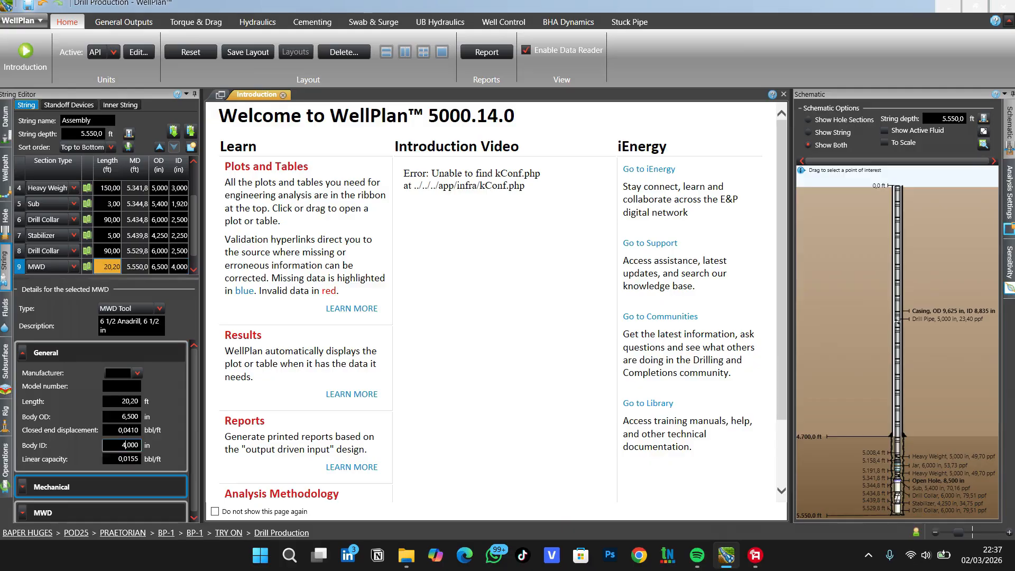
pyautogui.moveTo(194, 227); pyautogui.dragTo(193, 246)
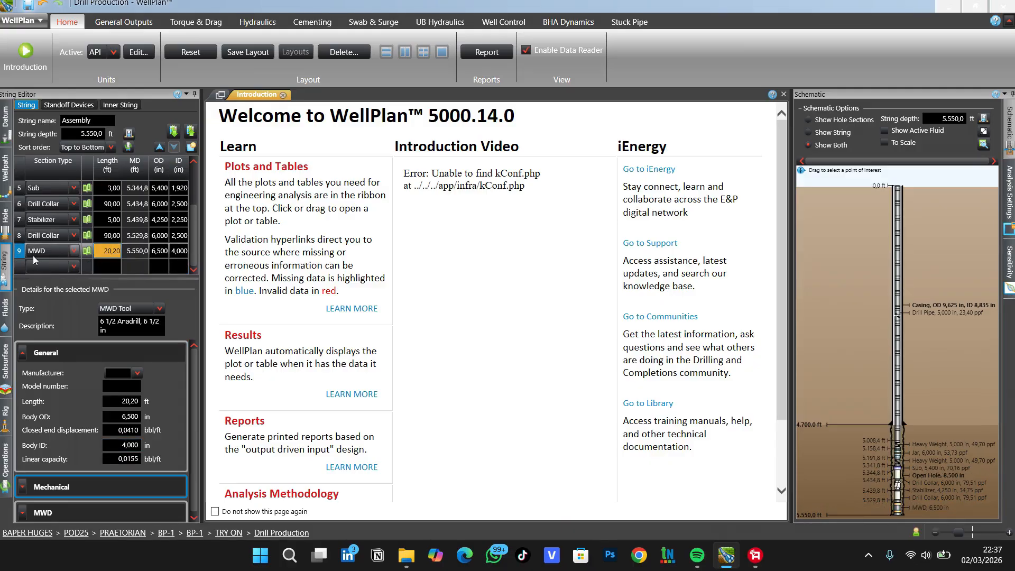
pyautogui.click(20, 271)
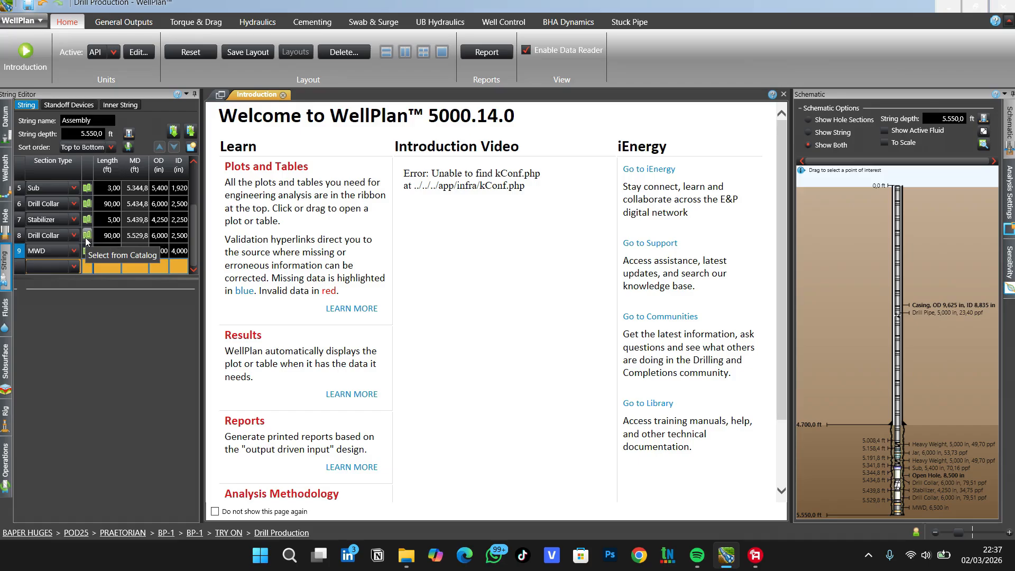
# Step: Replace the drill collar above the MWD with a Non-Mag Drill Collar from the API Drill Collar catalog, OD 6, ID 2 1/2, connection 4 1/2 FH
pyautogui.click(19, 238)
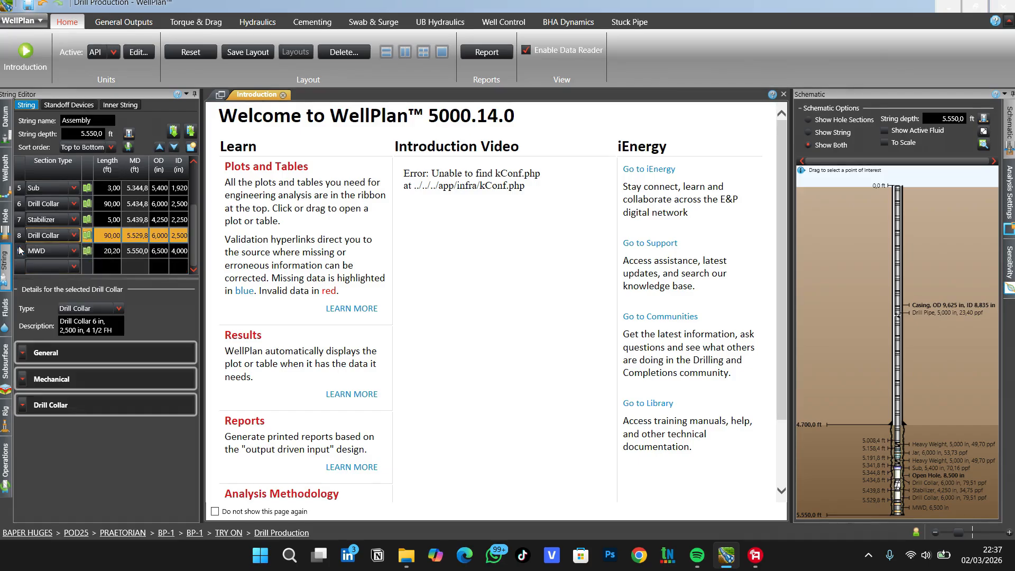
pyautogui.click(19, 252)
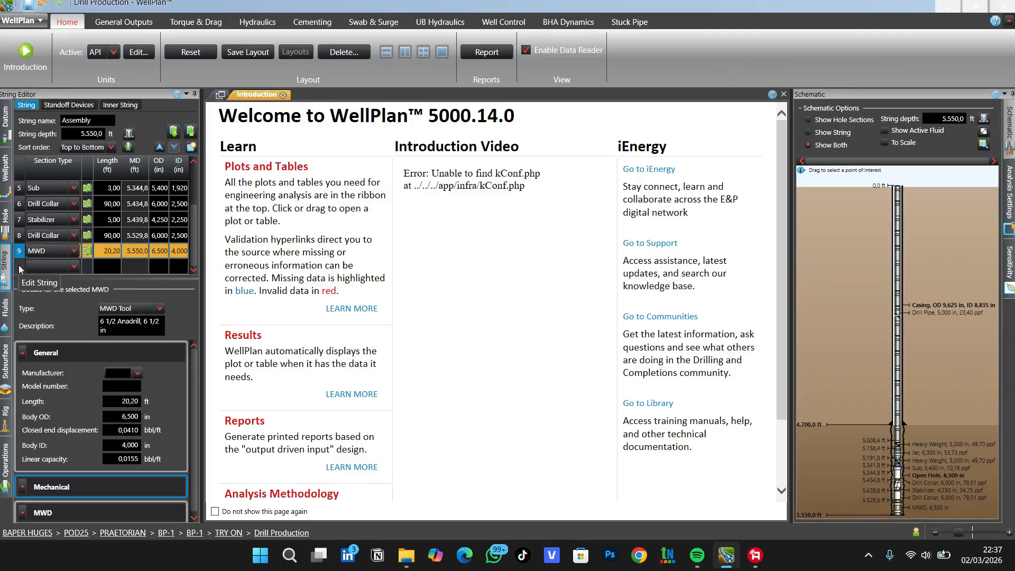
pyautogui.click(71, 236)
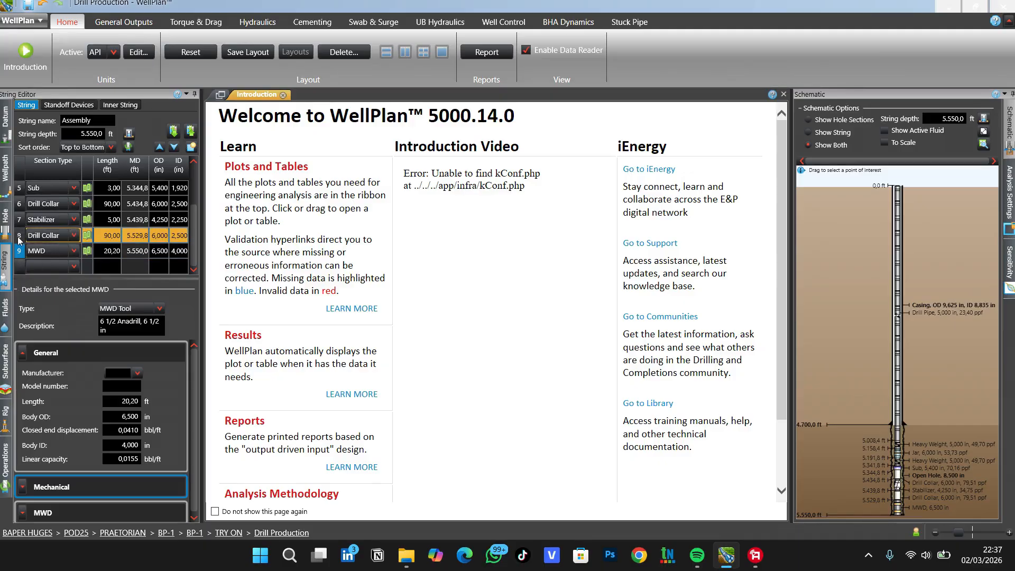
pyautogui.click(76, 236)
pyautogui.click(83, 236)
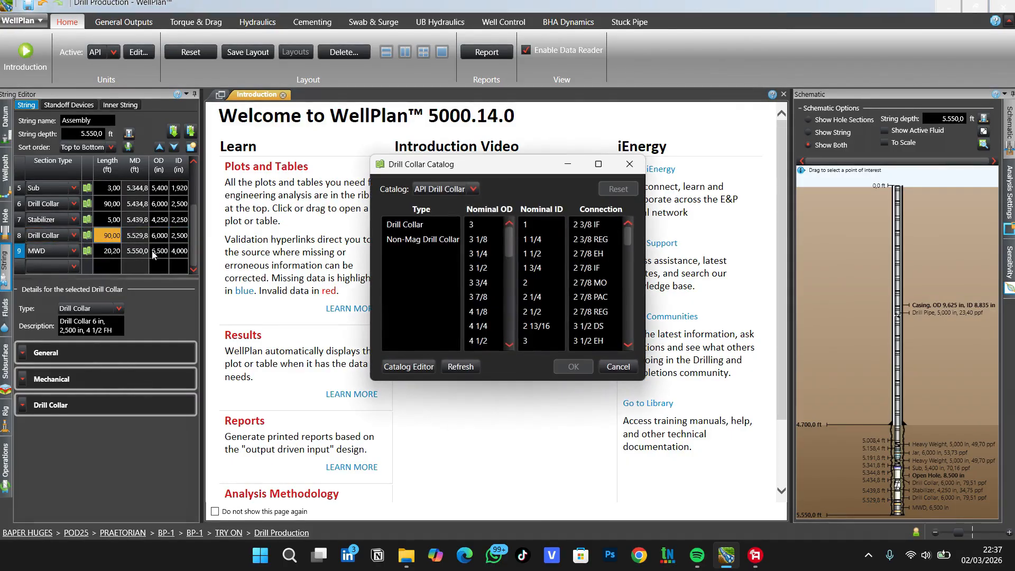
pyautogui.click(391, 239)
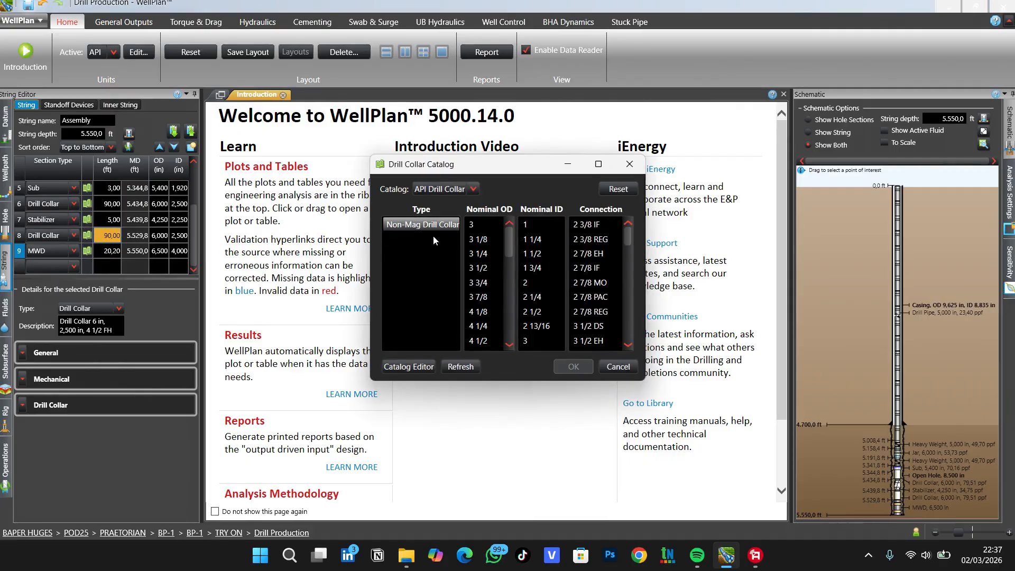
pyautogui.scroll(-4, 491, 297)
pyautogui.scroll(-2, 491, 297)
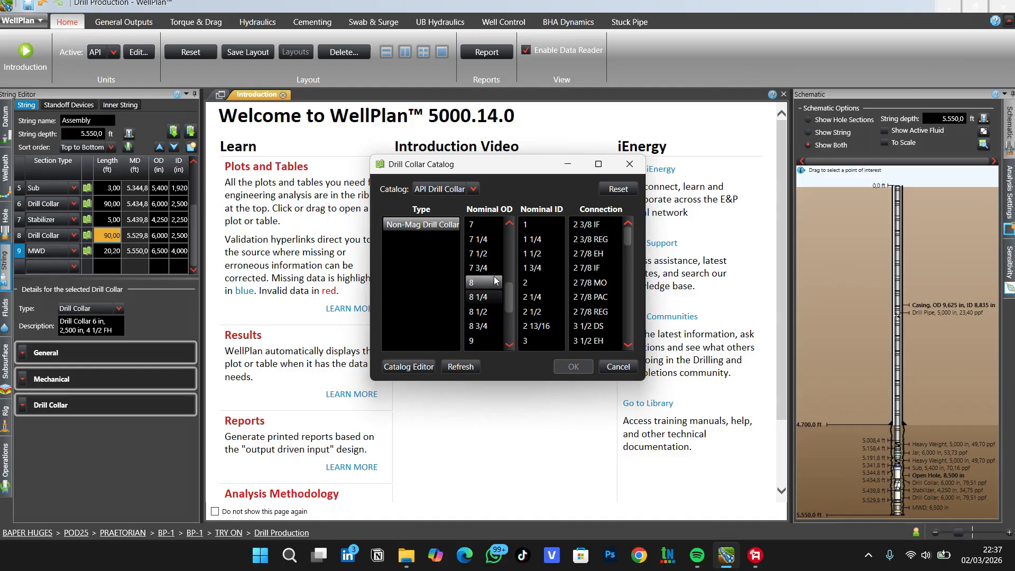
pyautogui.scroll(2, 492, 259)
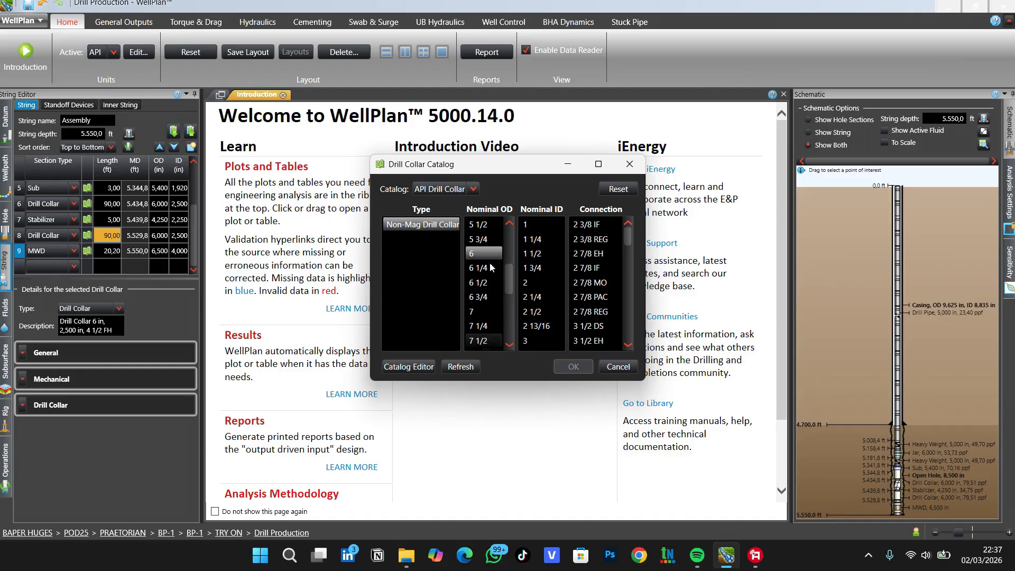
pyautogui.click(478, 254)
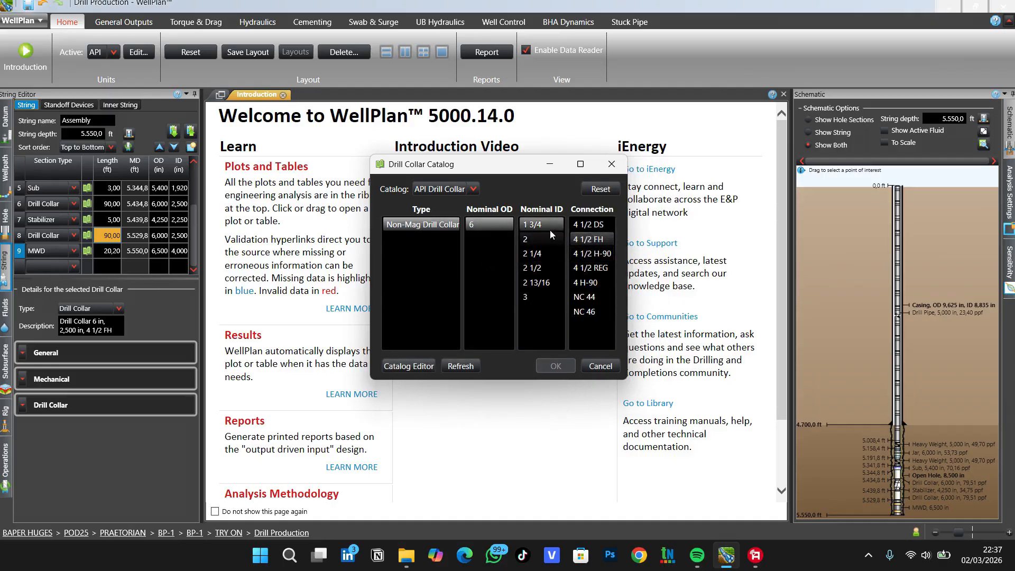
pyautogui.click(534, 268)
pyautogui.click(588, 239)
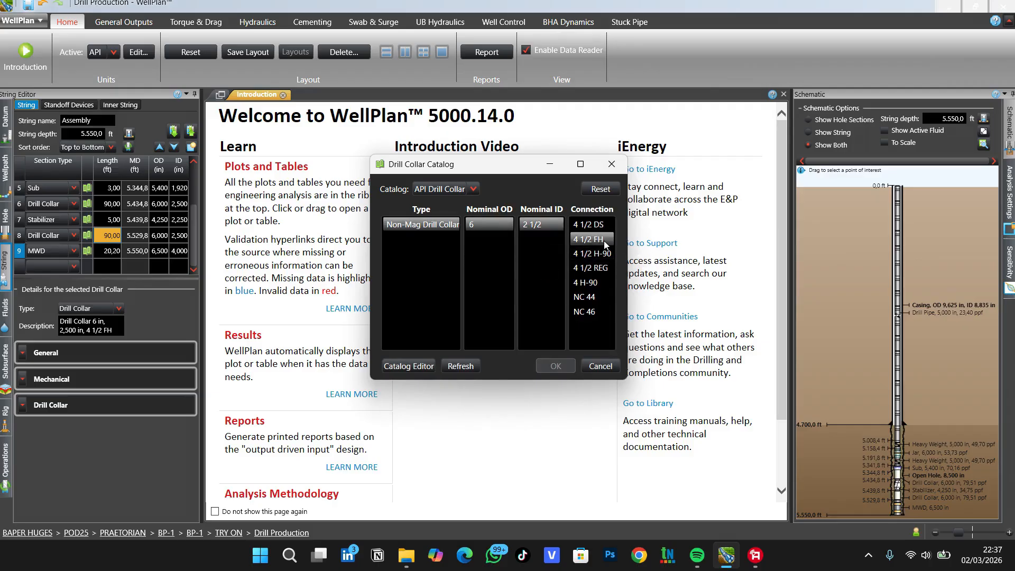
pyautogui.click(556, 366)
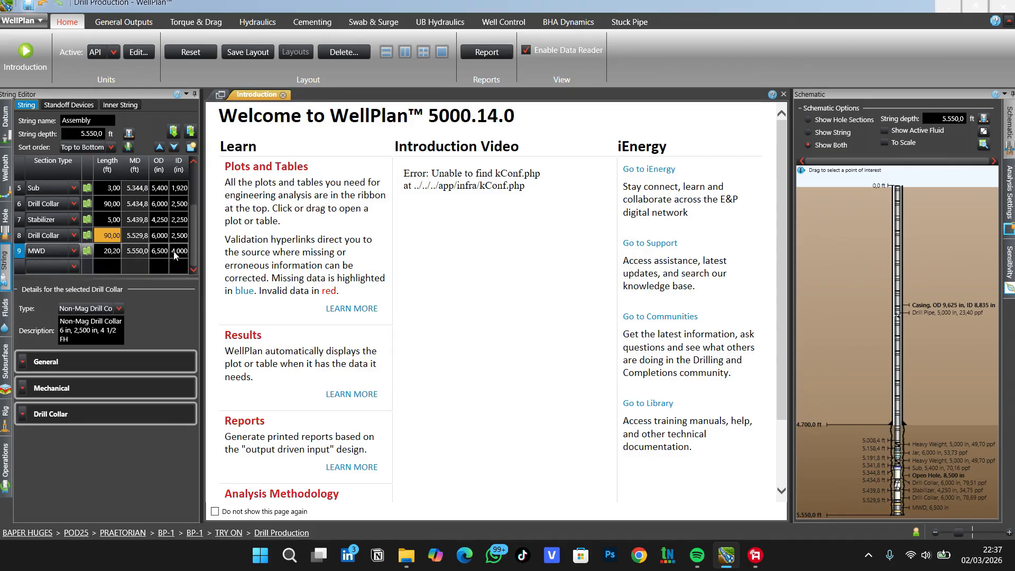
pyautogui.click(107, 309)
pyautogui.click(107, 309)
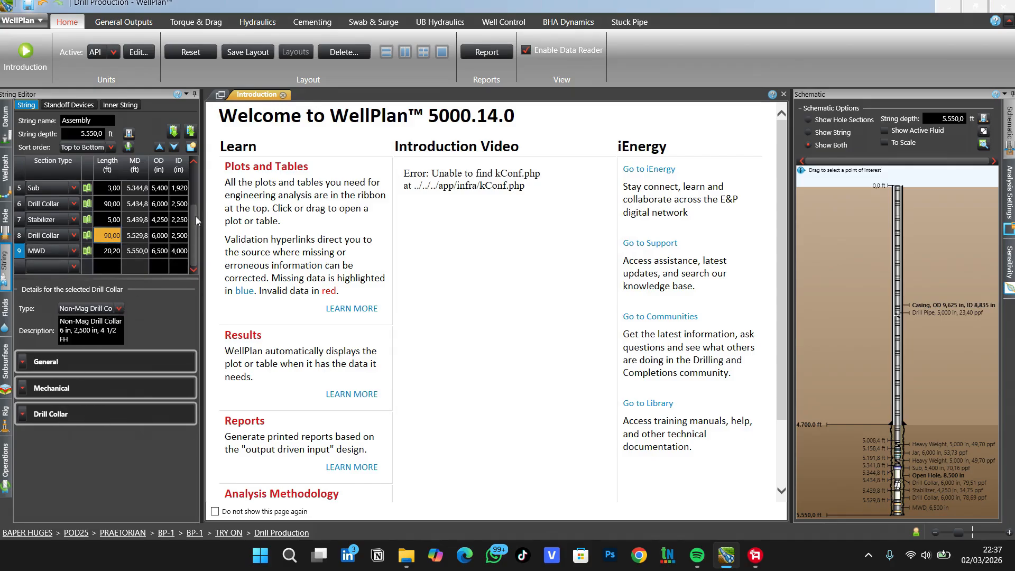
# Step: Add a Sub section below the MWD with its type set to Bit Sub
pyautogui.click(65, 267)
pyautogui.click(65, 268)
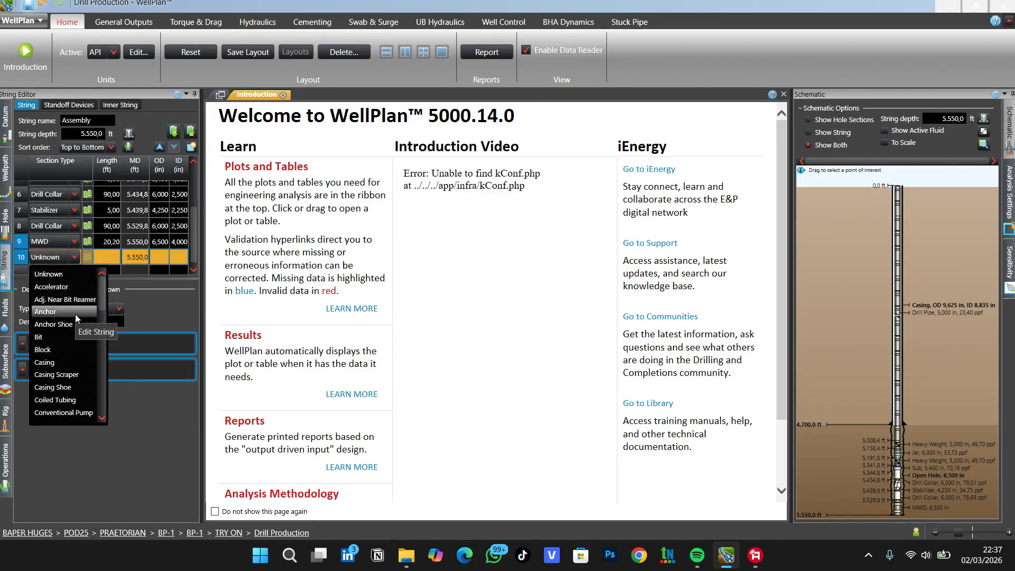
pyautogui.scroll(-10, 75, 314)
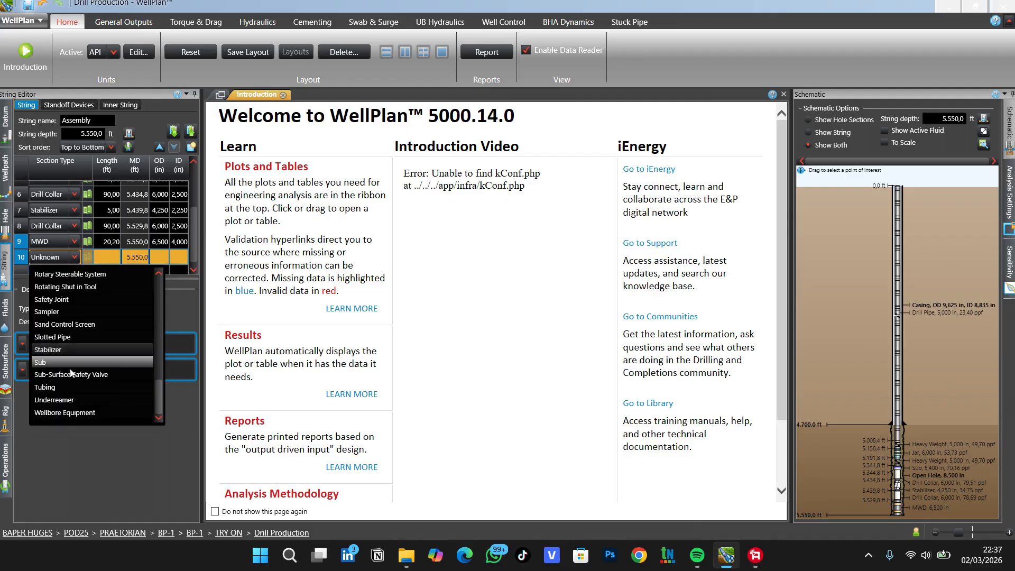
pyautogui.press('Escape')
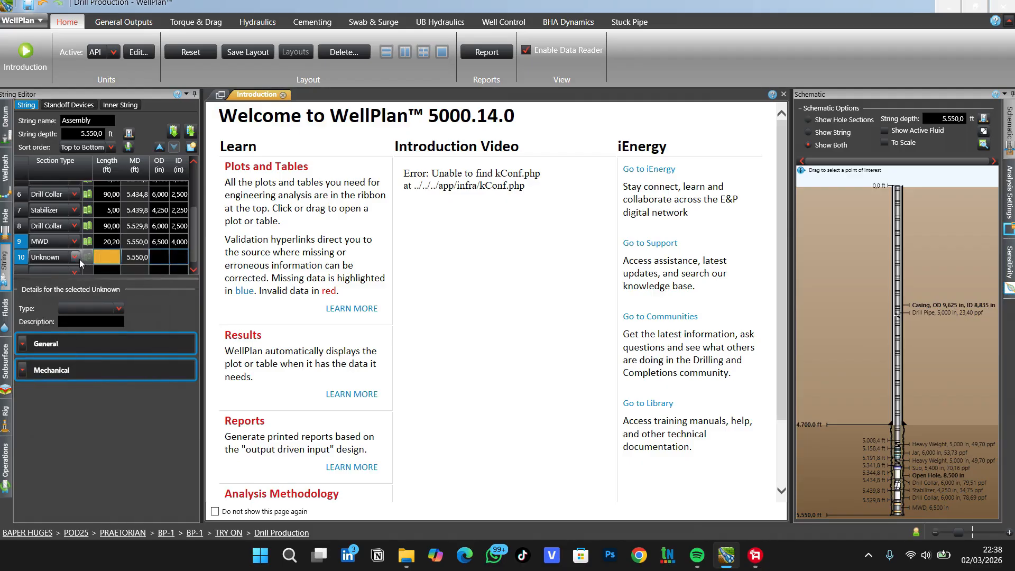
pyautogui.click(79, 261)
pyautogui.scroll(-5, 68, 401)
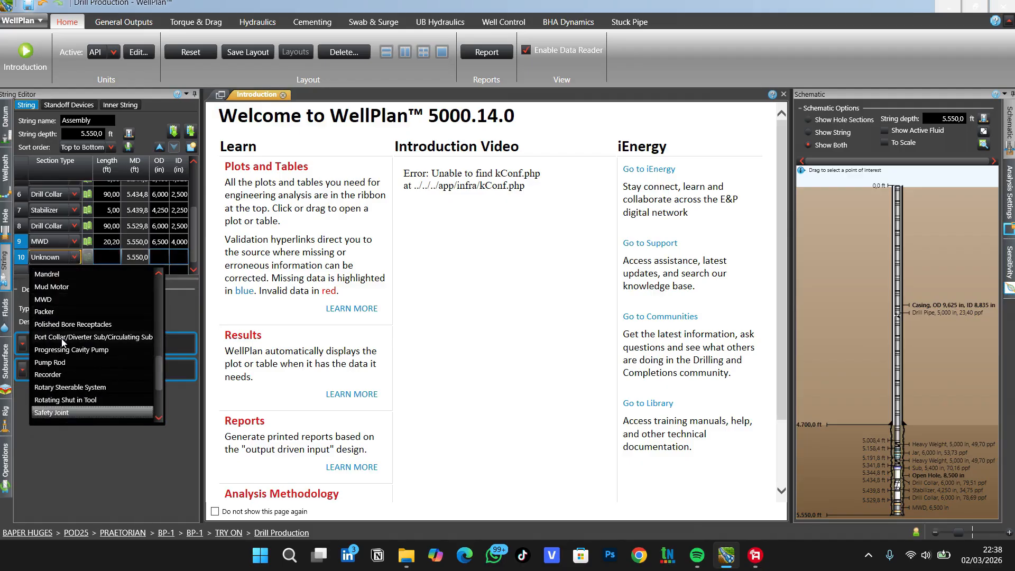
pyautogui.scroll(-2, 65, 399)
pyautogui.click(62, 399)
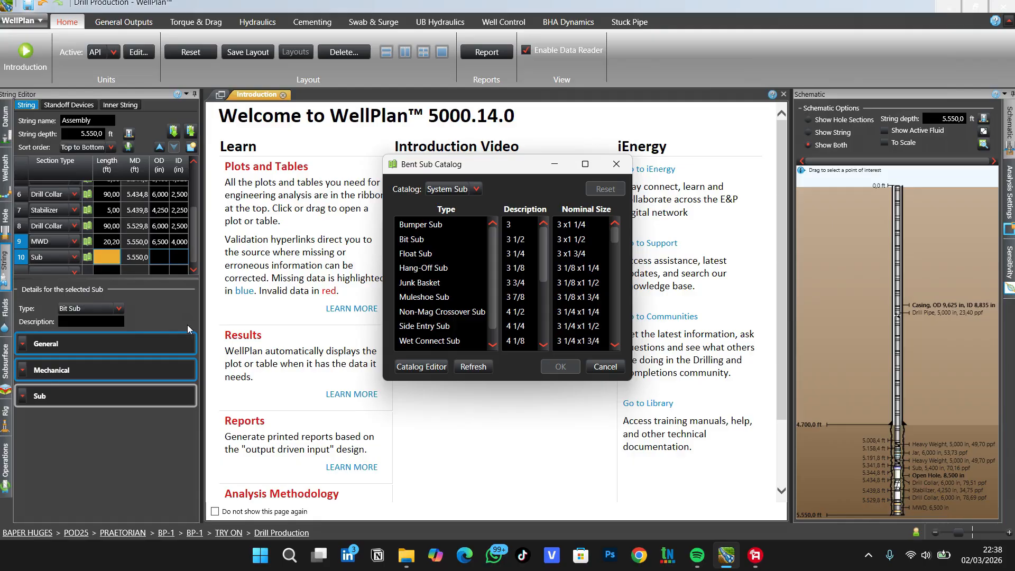
# Step: Choose the Bit Sub from the System Sub catalog with description 6 and nominal size 6 x2 1/2
pyautogui.click(446, 255)
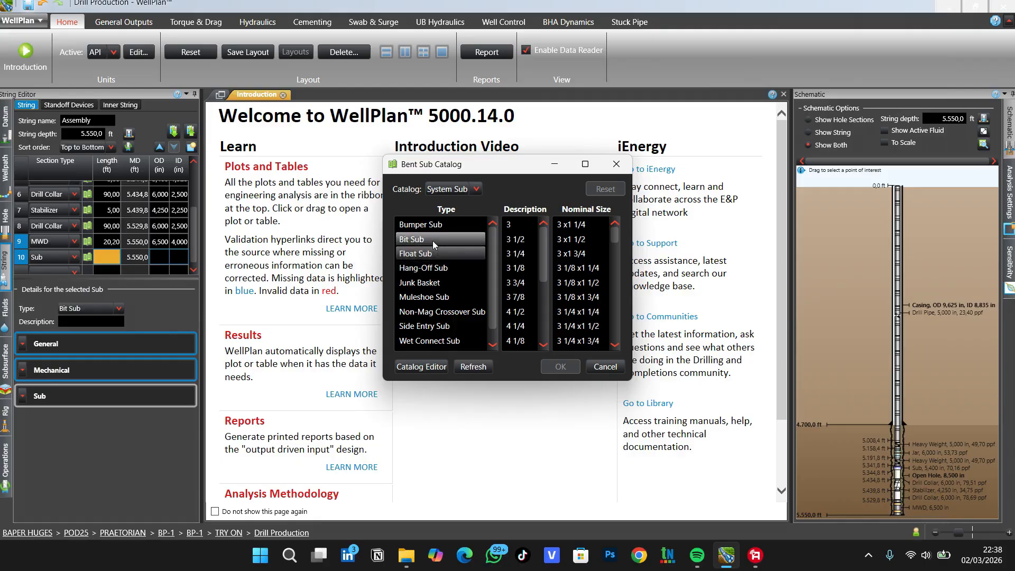
pyautogui.click(433, 240)
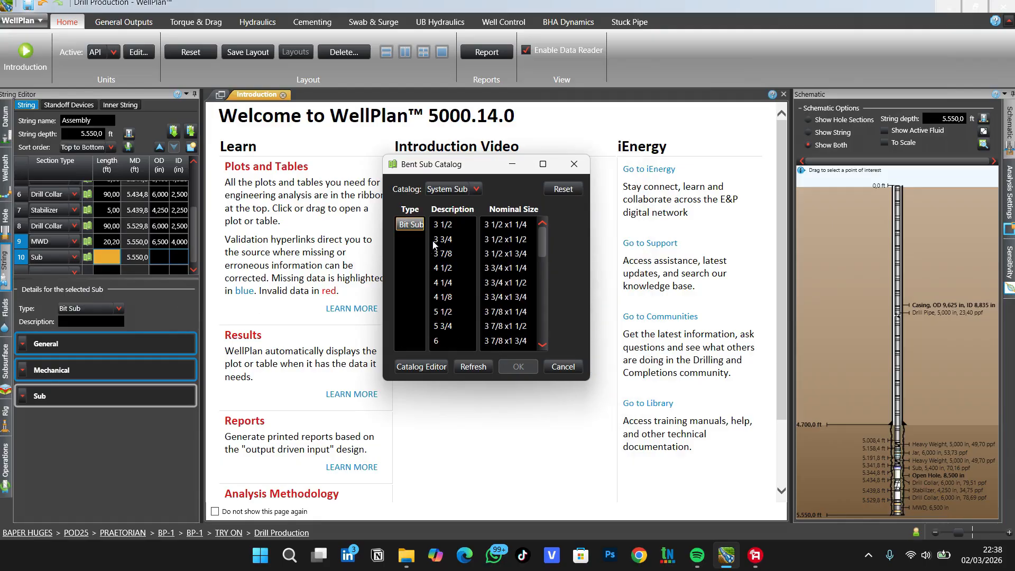
pyautogui.click(439, 341)
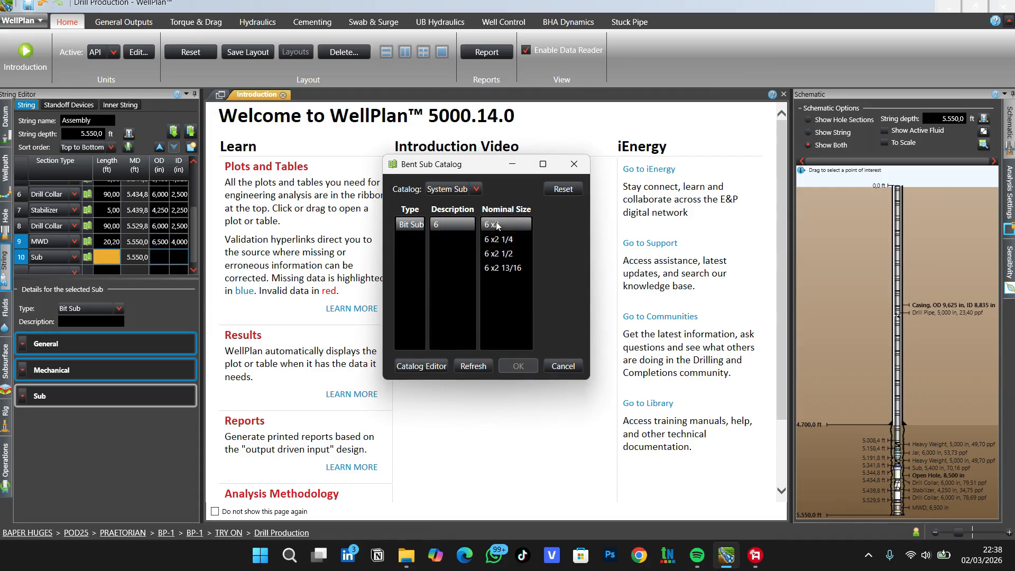
pyautogui.click(498, 253)
pyautogui.click(518, 365)
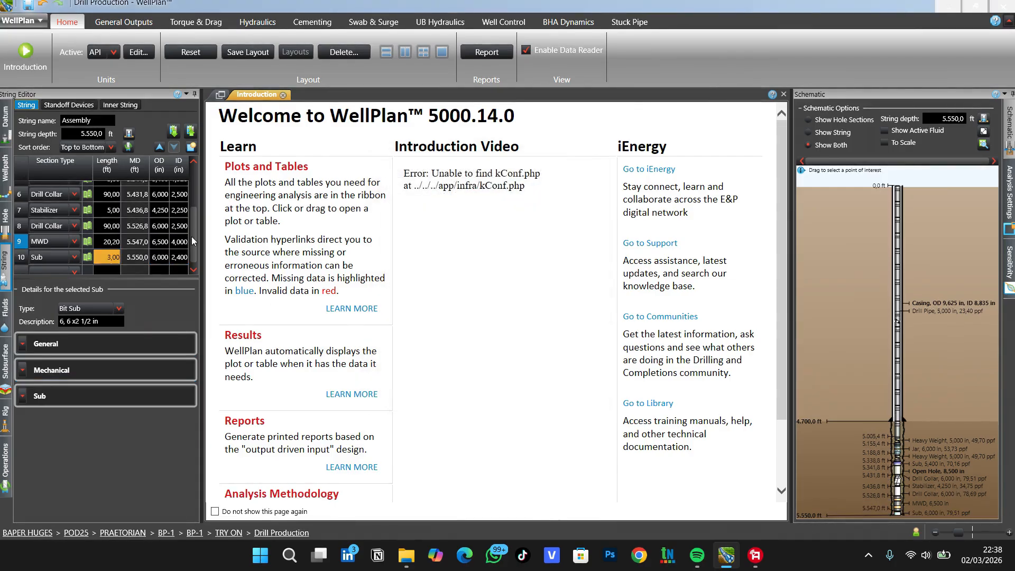
# Step: Add a Bit section below the bit sub, using the 5.875 Polycrystalline Diamond Bit with IADC code 433M from the Security DBS catalog
pyautogui.scroll(-1, 191, 241)
pyautogui.click(73, 268)
pyautogui.click(73, 269)
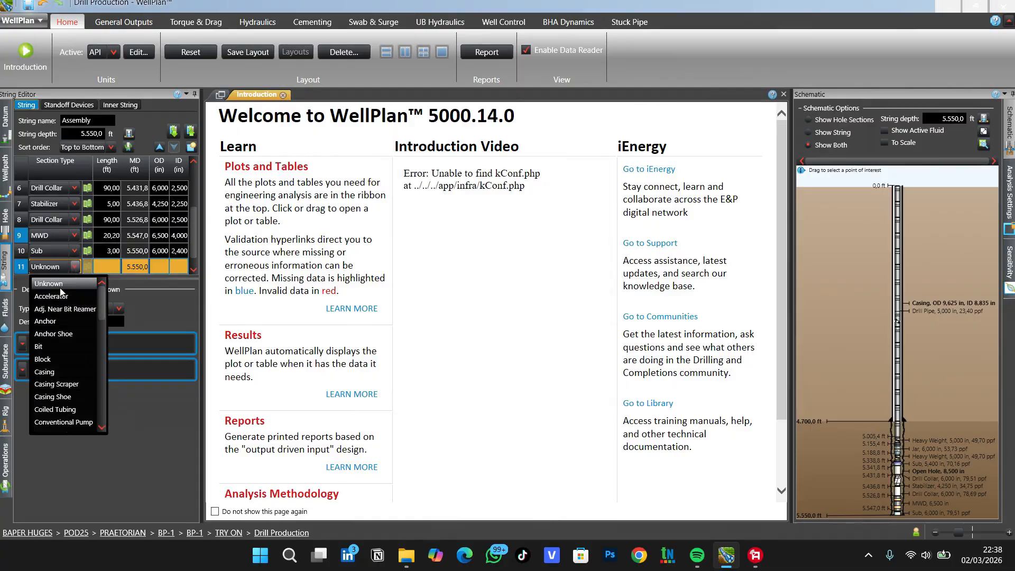
pyautogui.click(52, 347)
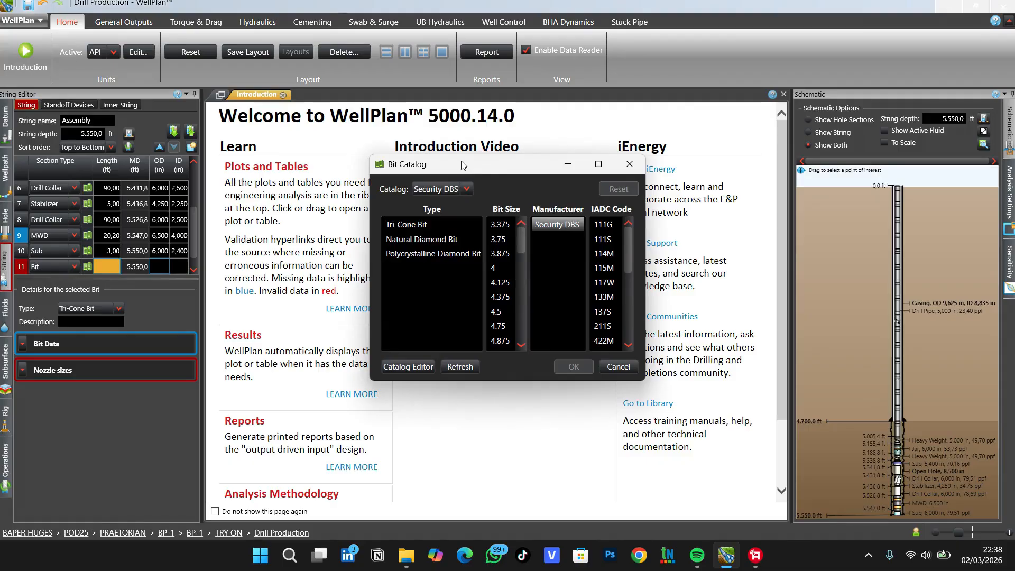
pyautogui.moveTo(462, 165); pyautogui.dragTo(443, 160)
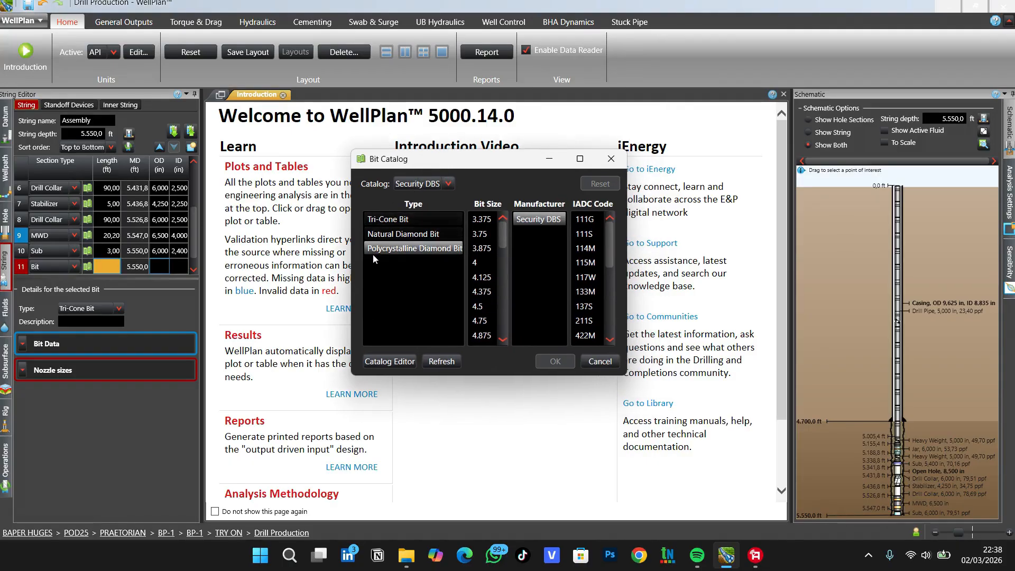
pyautogui.moveTo(627, 254); pyautogui.dragTo(678, 255)
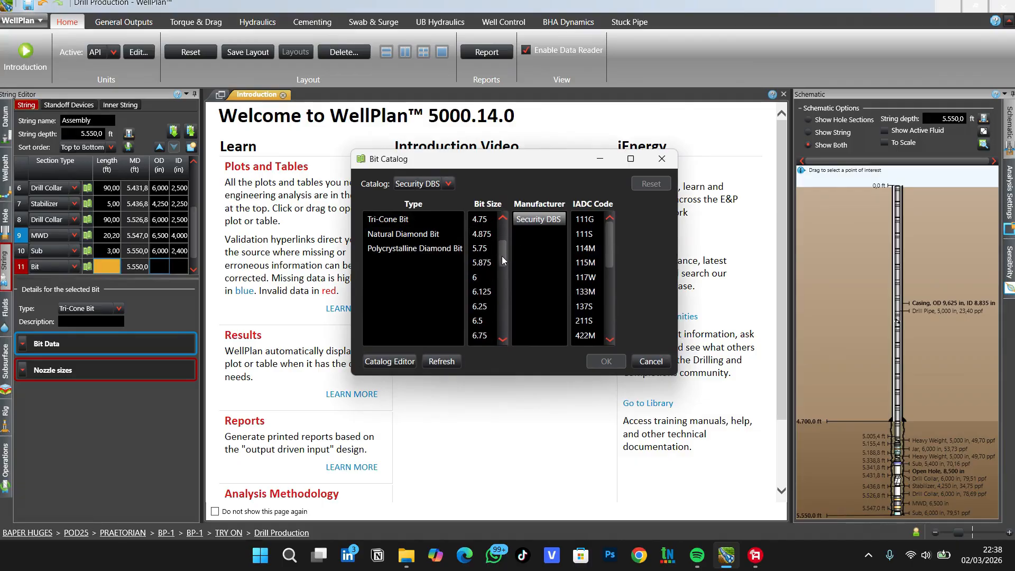
pyautogui.click(415, 248)
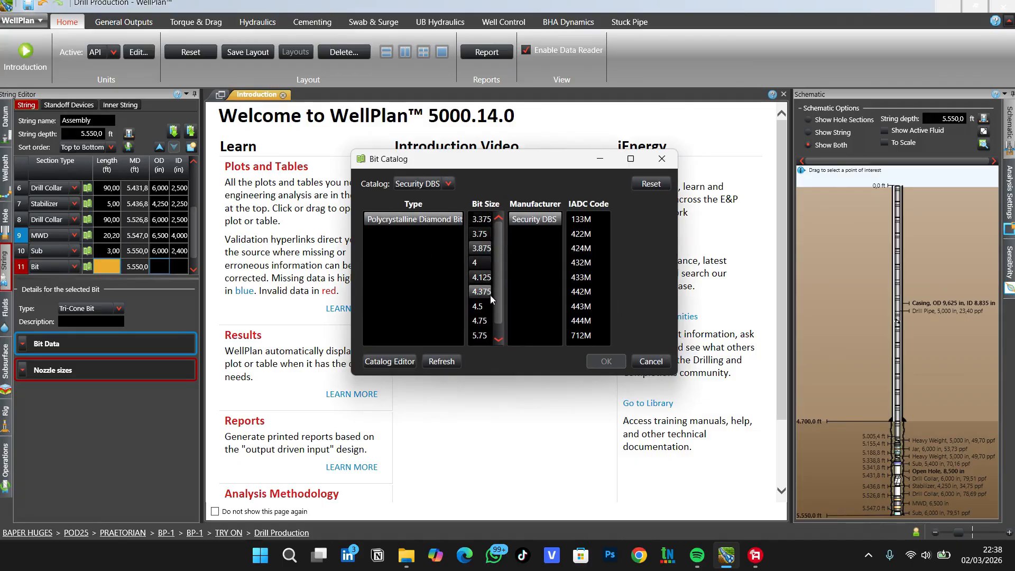
pyautogui.click(484, 321)
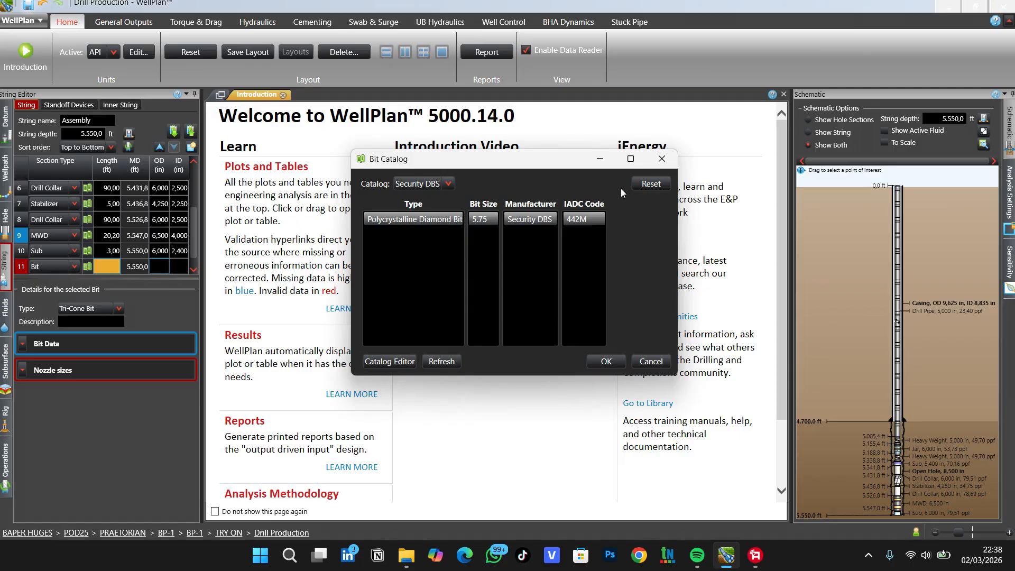
pyautogui.click(642, 186)
pyautogui.click(383, 249)
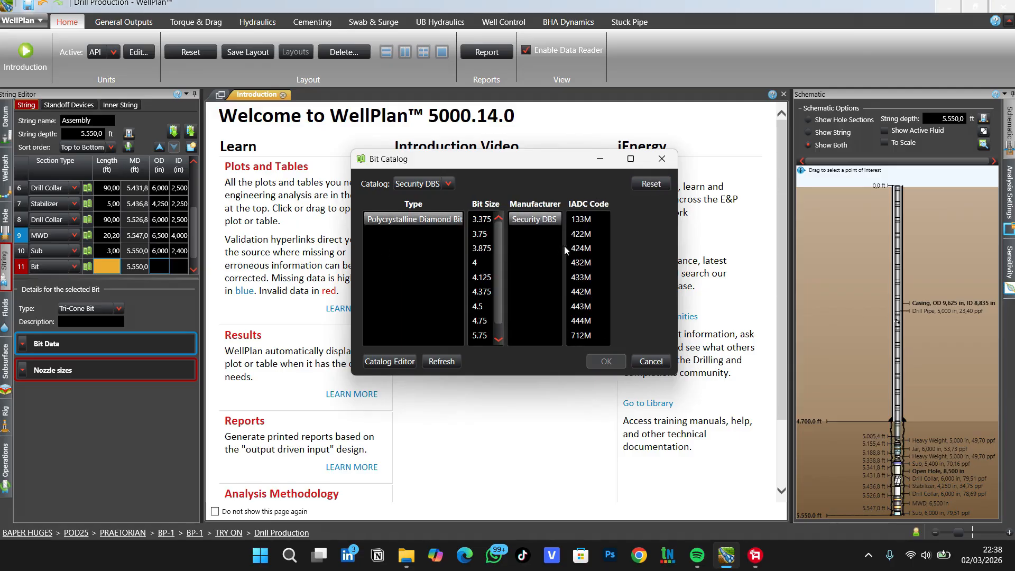
pyautogui.click(585, 278)
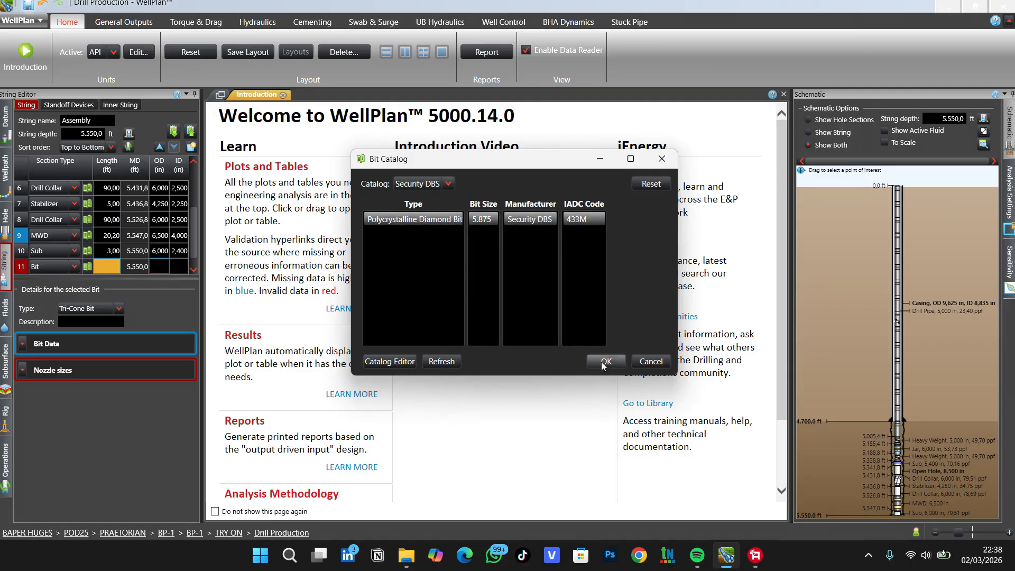
pyautogui.click(606, 362)
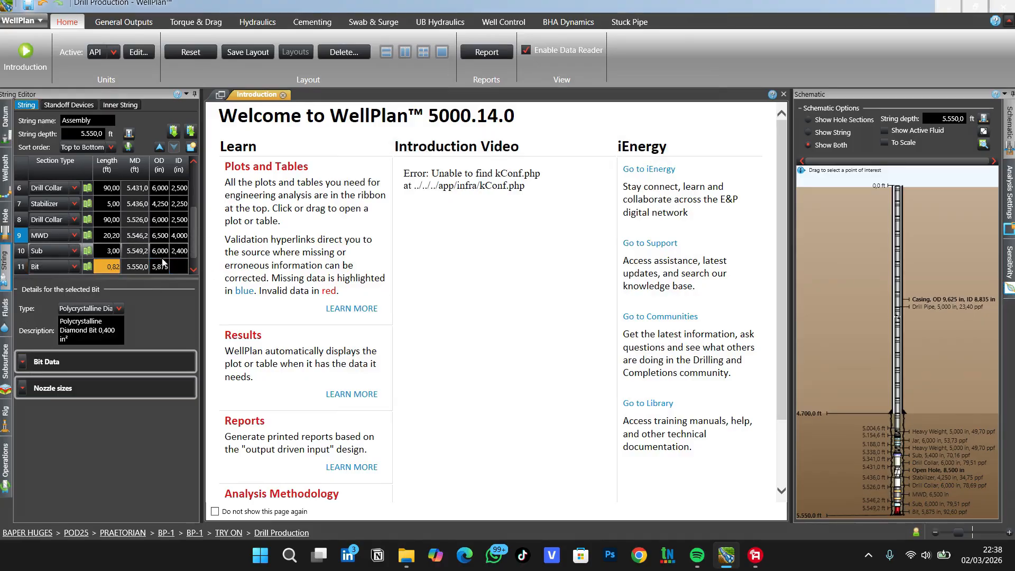
# Step: Set the bit's drill diameter to 8.5 in in its bit data and collapse those details
pyautogui.click(19, 269)
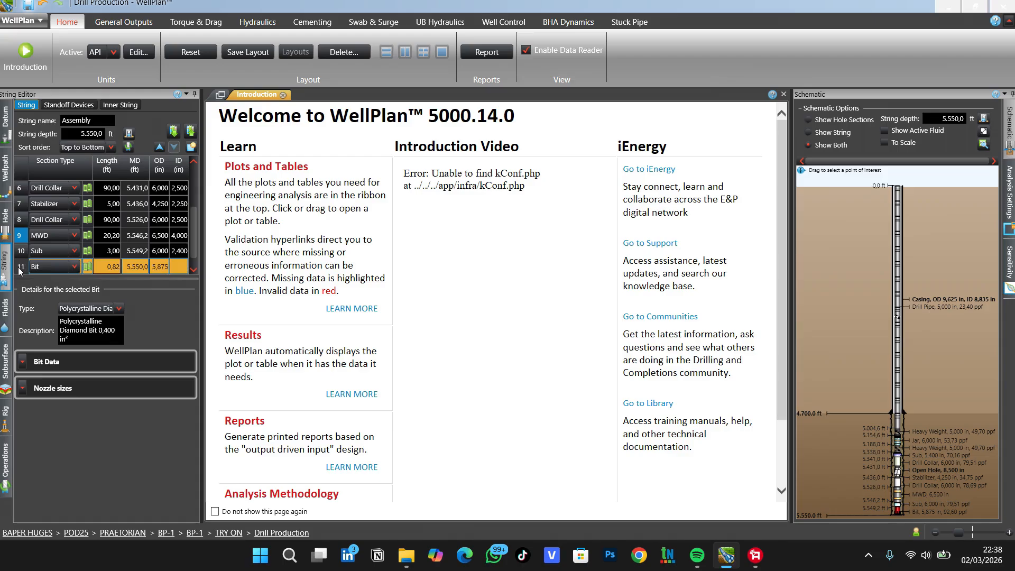
pyautogui.click(27, 360)
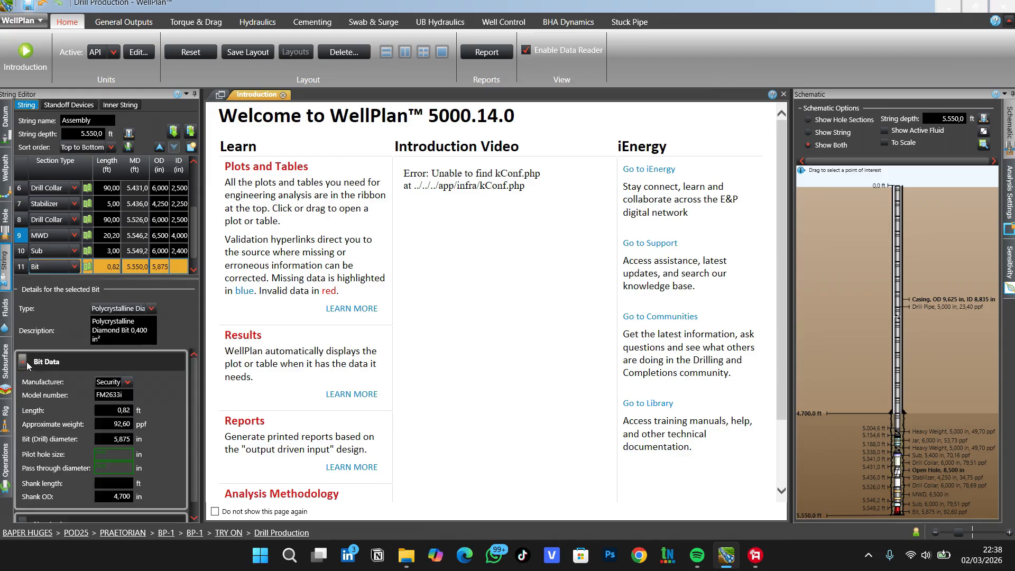
pyautogui.click(26, 363)
pyautogui.scroll(-1, 165, 386)
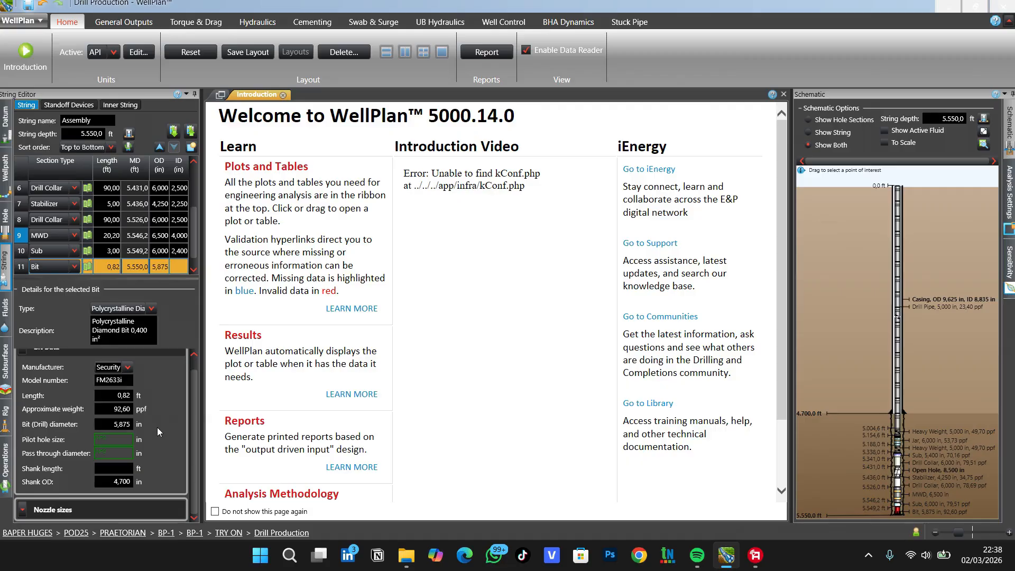
pyautogui.click(116, 421)
pyautogui.doubleClick(122, 421)
pyautogui.write('8,5')
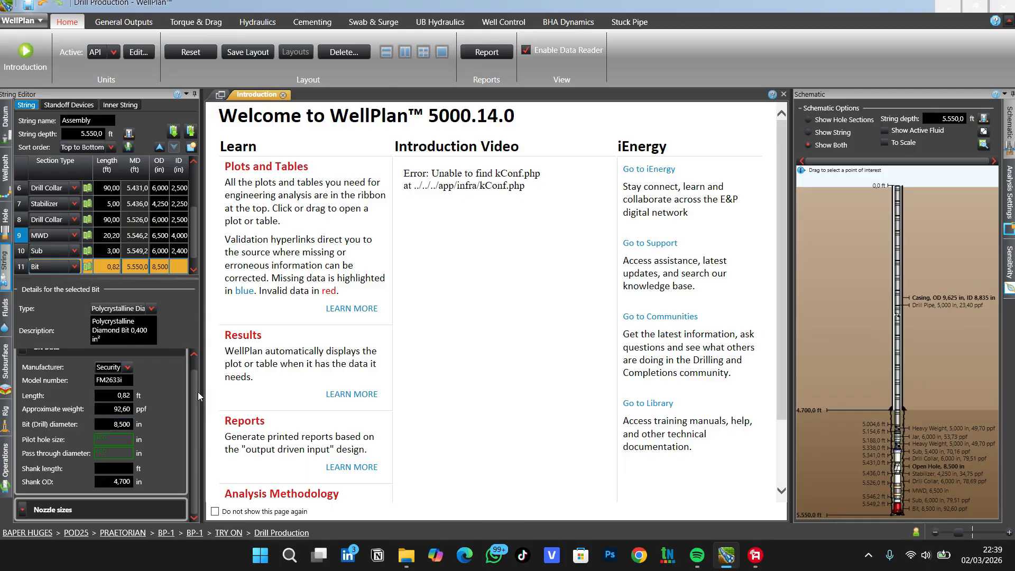
pyautogui.scroll(1, 191, 365)
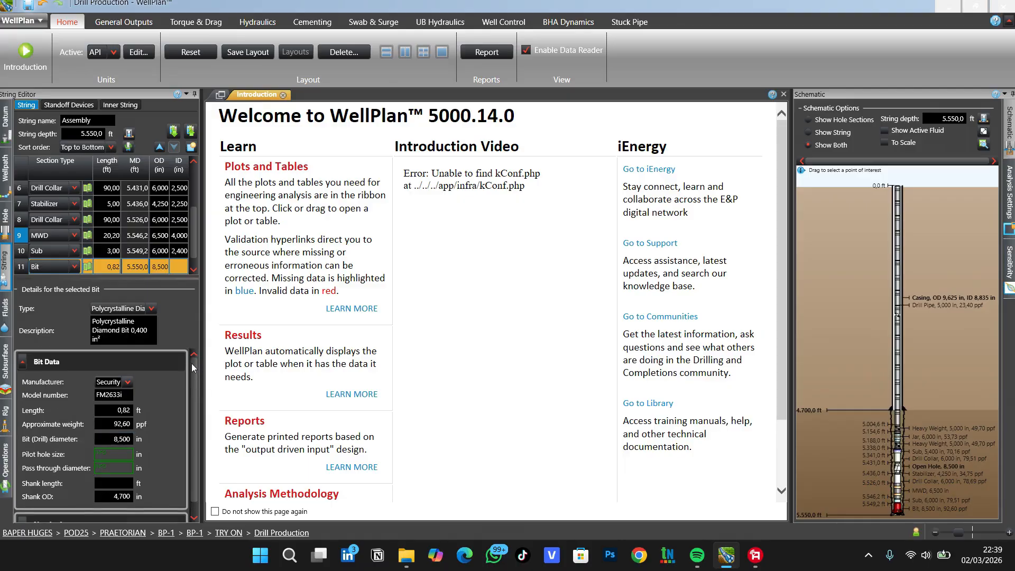
pyautogui.click(22, 361)
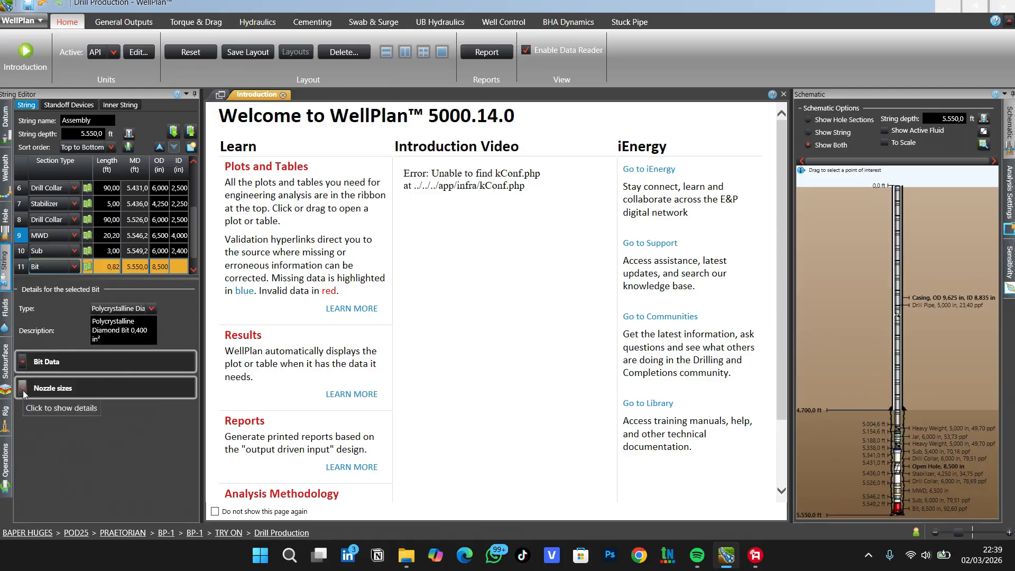
# Step: Add a nozzle entry to the bit's nozzle sizes with a count of 3 and a size of 16 (32nd")
pyautogui.click(23, 389)
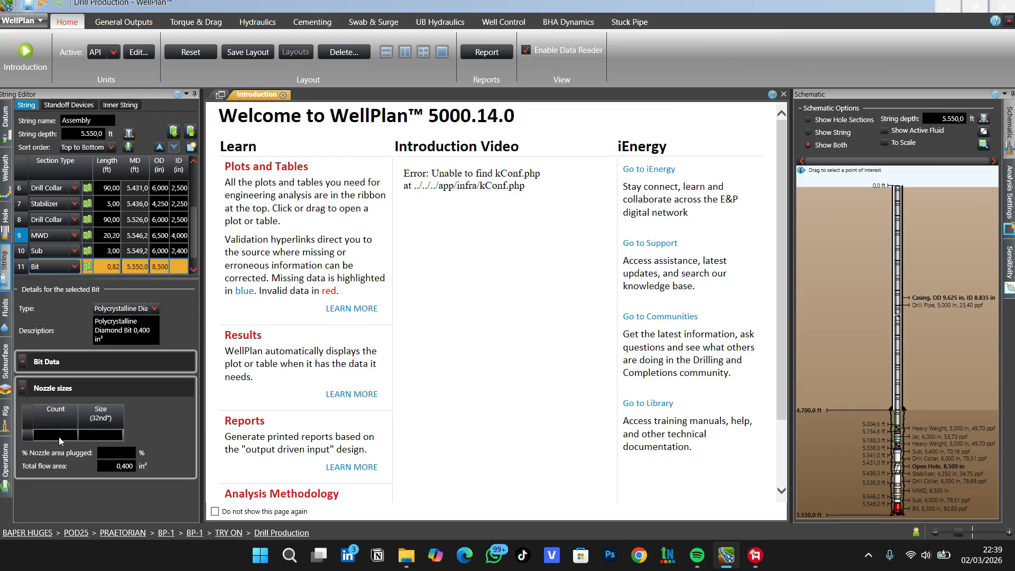
pyautogui.write('3')
pyautogui.press('Tab')
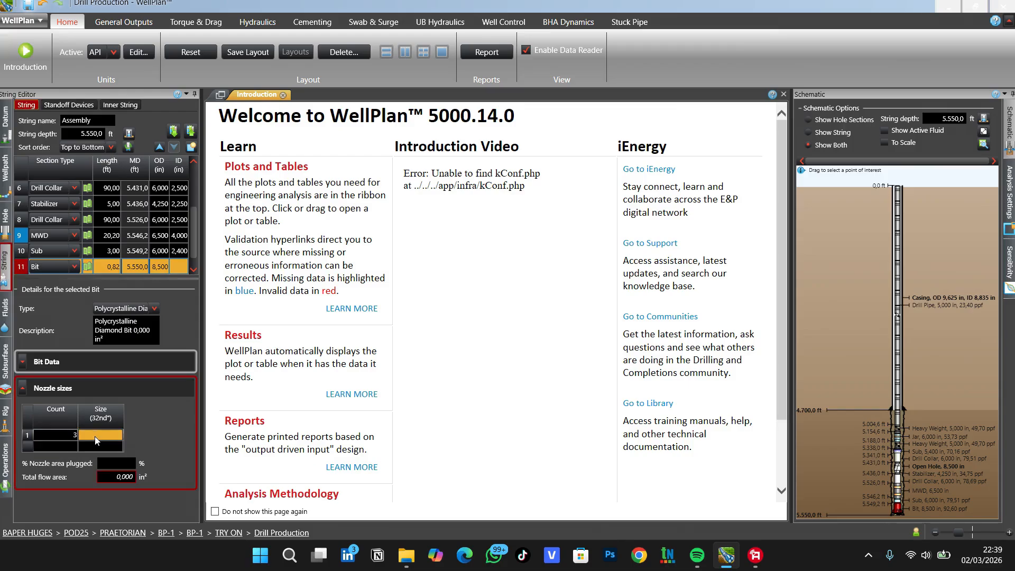
pyautogui.write('16')
pyautogui.press('Tab')
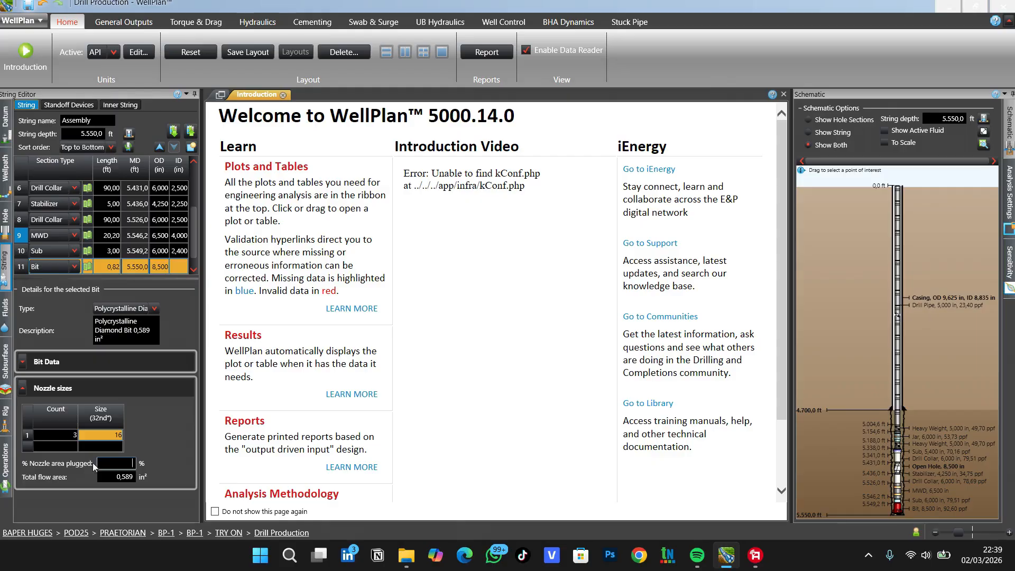
pyautogui.write('100')
pyautogui.press('BackSpace')
pyautogui.press('BackSpace')
pyautogui.press('BackSpace')
pyautogui.click(115, 477)
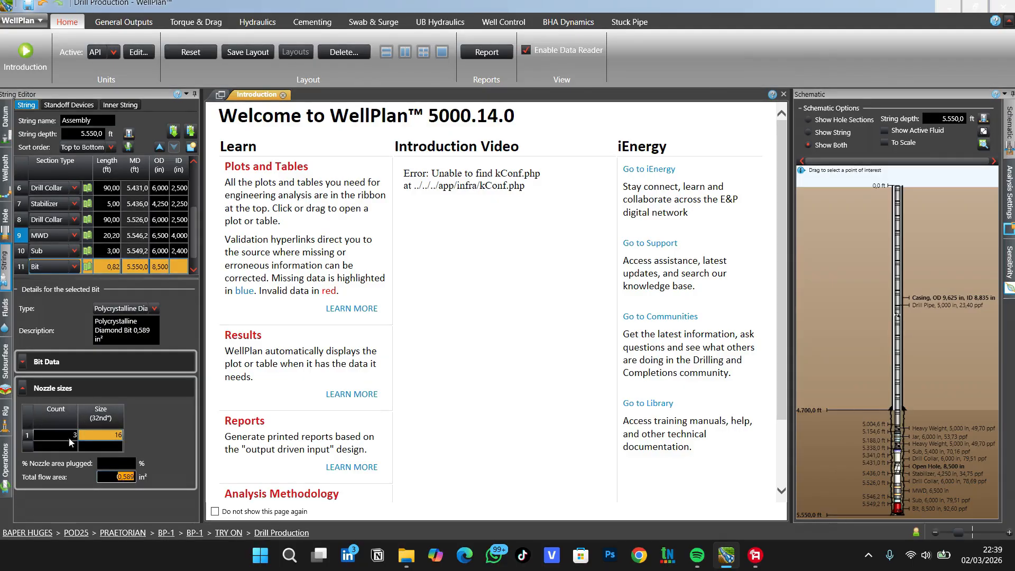
# Step: Delete the nozzle entry from the bit's nozzle sizes, then collapse that section and show the bit data
pyautogui.click(27, 434)
pyautogui.press('Delete')
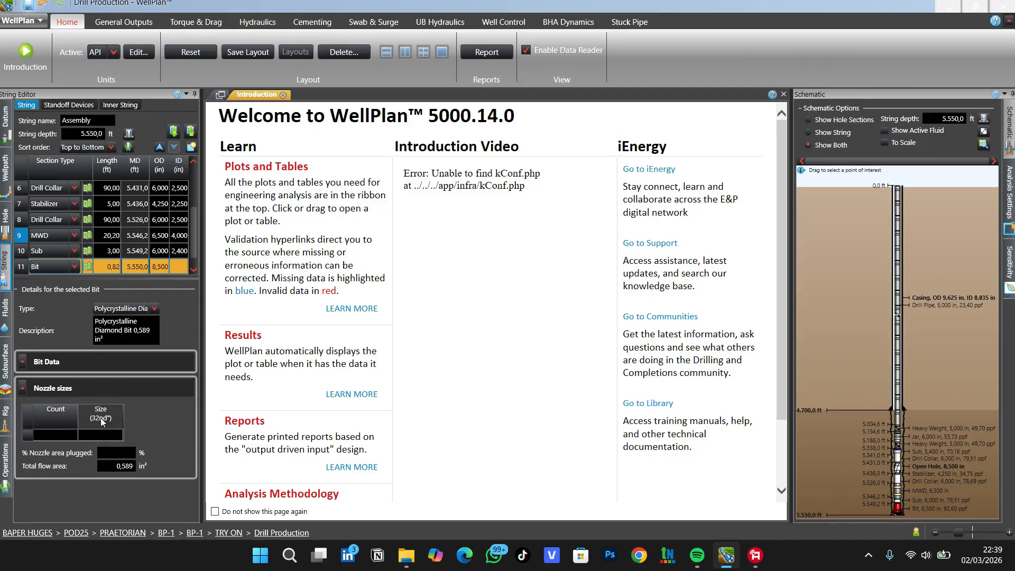
pyautogui.click(27, 389)
pyautogui.click(23, 362)
# Step: Open the export of the assembly to the String Library and close it without exporting
pyautogui.scroll(-1, 193, 227)
pyautogui.moveTo(192, 227); pyautogui.dragTo(196, 160)
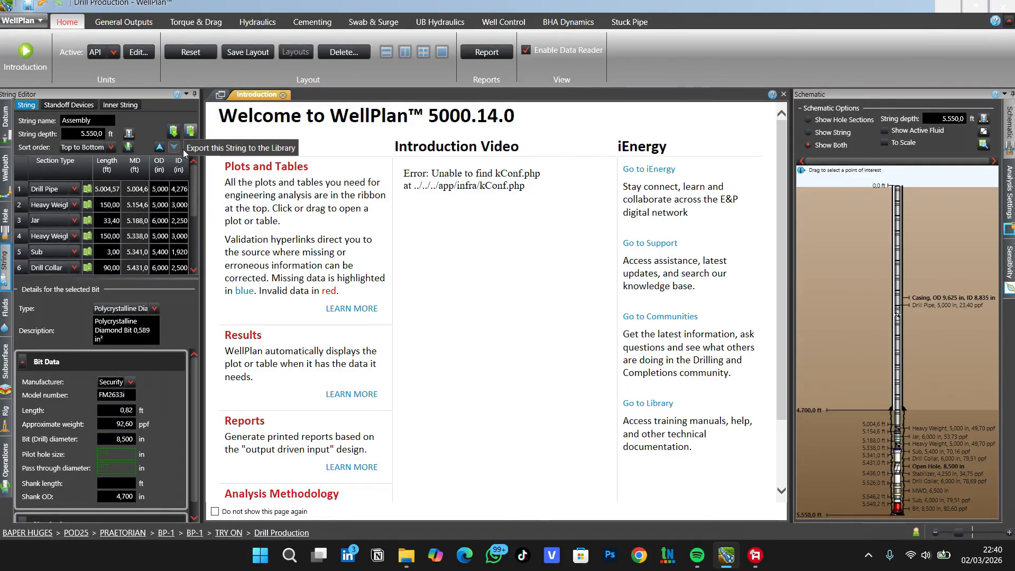
pyautogui.moveTo(192, 203)
pyautogui.mouseDown()
pyautogui.moveTo(193, 192)
pyautogui.moveTo(193, 250)
pyautogui.moveTo(192, 201)
pyautogui.mouseUp()
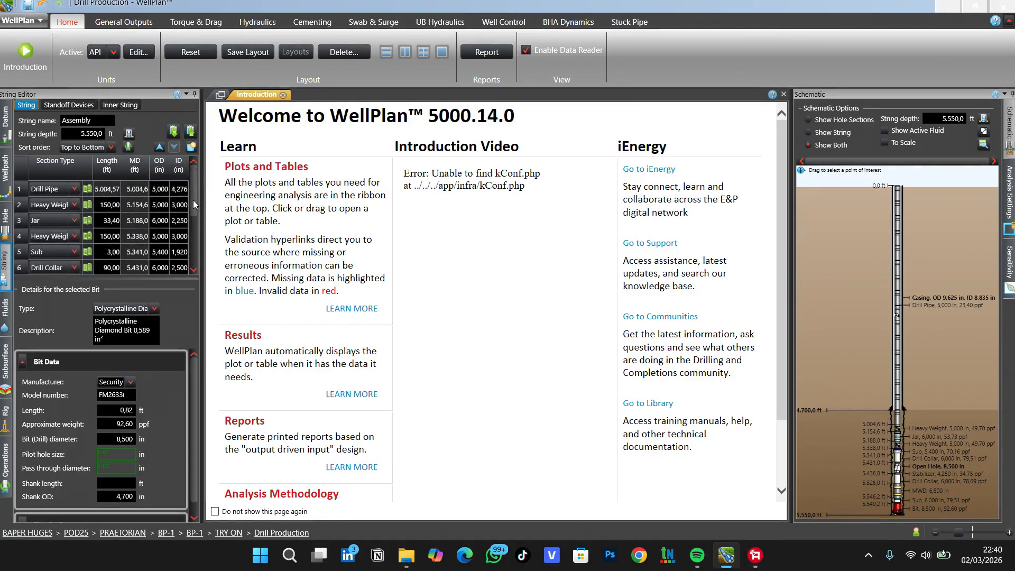
pyautogui.click(191, 131)
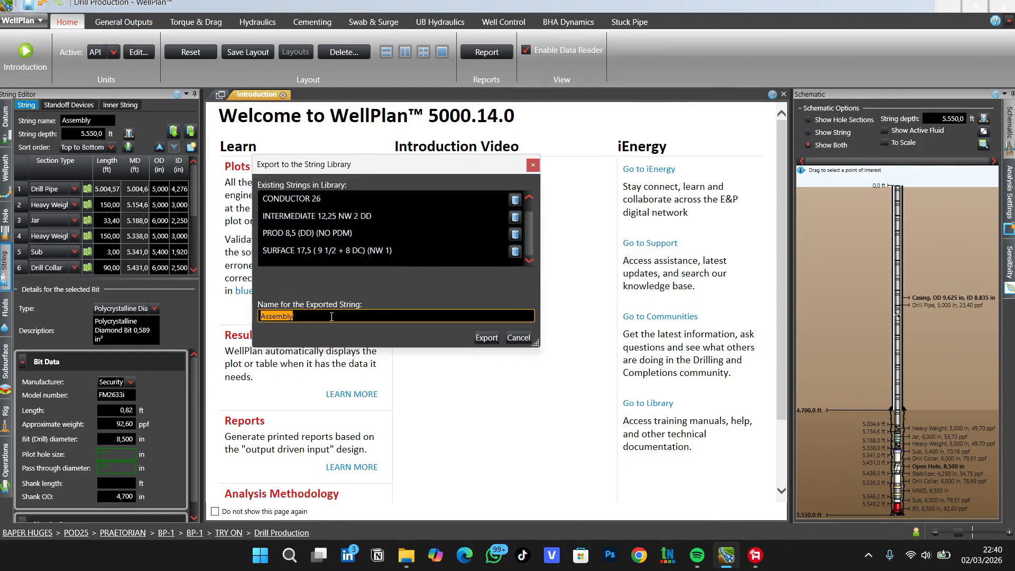
pyautogui.write('asa')
pyautogui.click(532, 165)
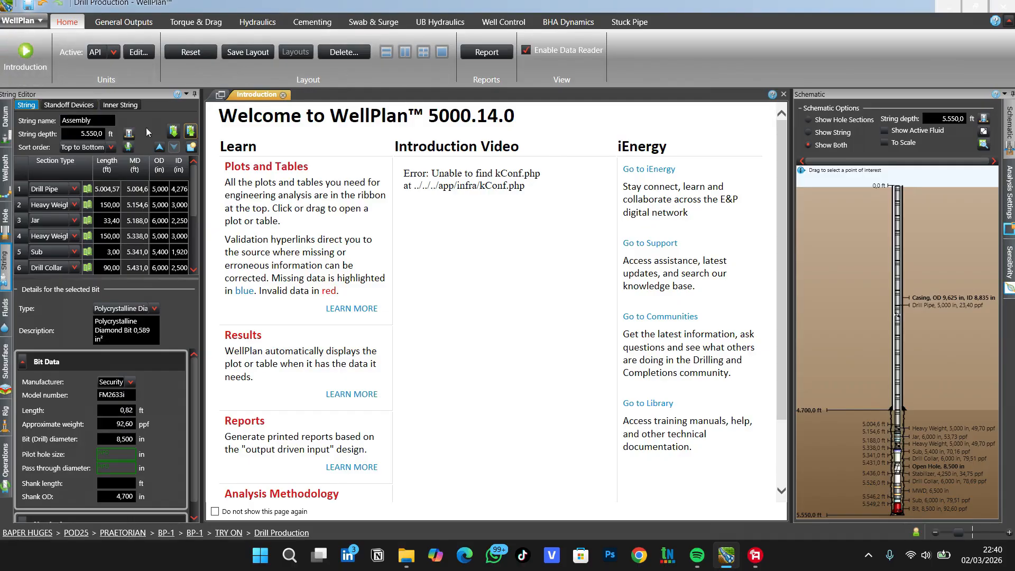
# Step: Check which strings the String Library offers for import and close the list without importing
pyautogui.click(172, 131)
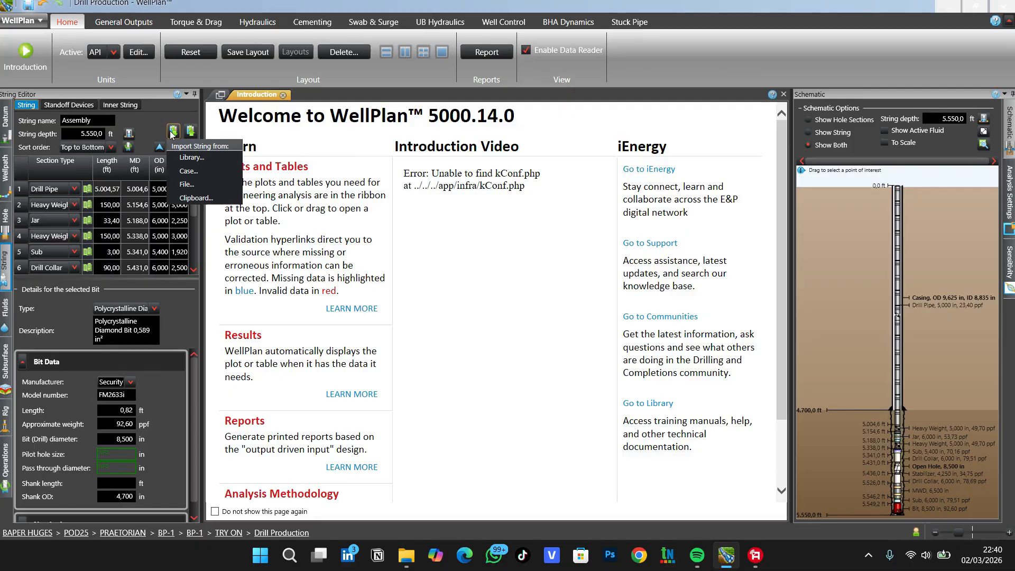
pyautogui.click(197, 168)
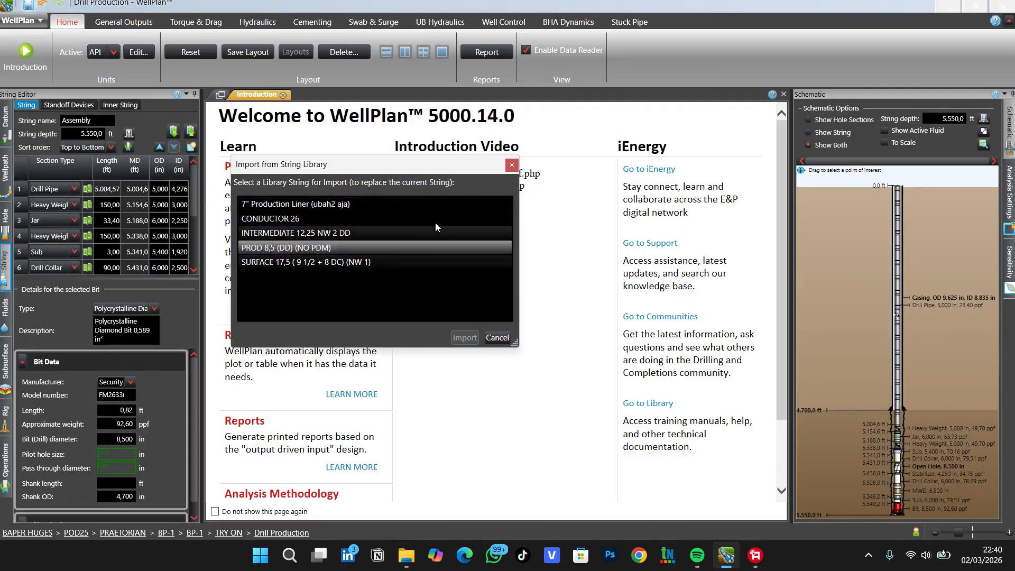
pyautogui.click(512, 166)
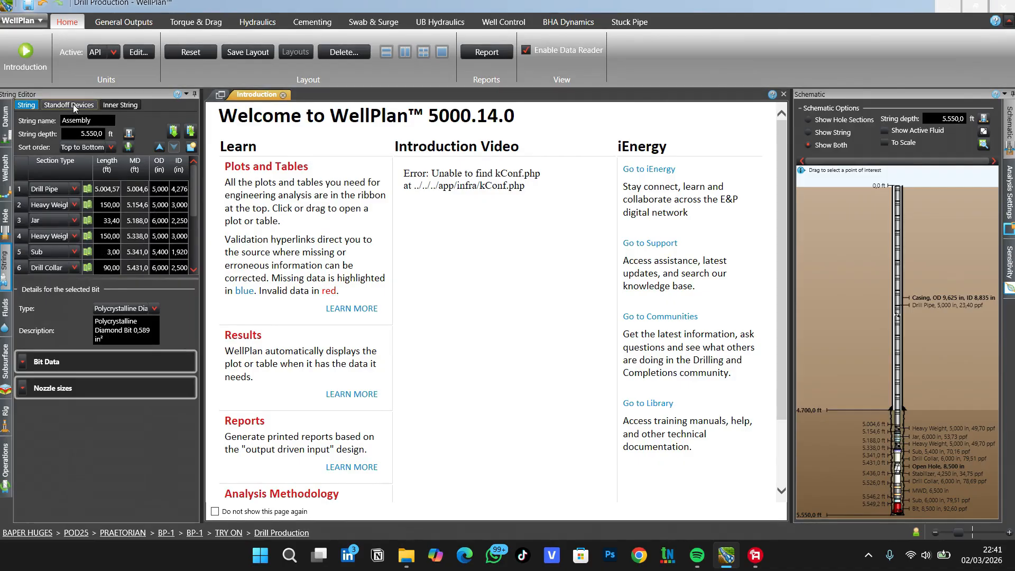
# Step: Try standoff devices with the Weatherford Spiraglider 9 5/8" x 12 1/4" centralizer from the Additional catalog, and switch standoff devices off again
pyautogui.click(73, 105)
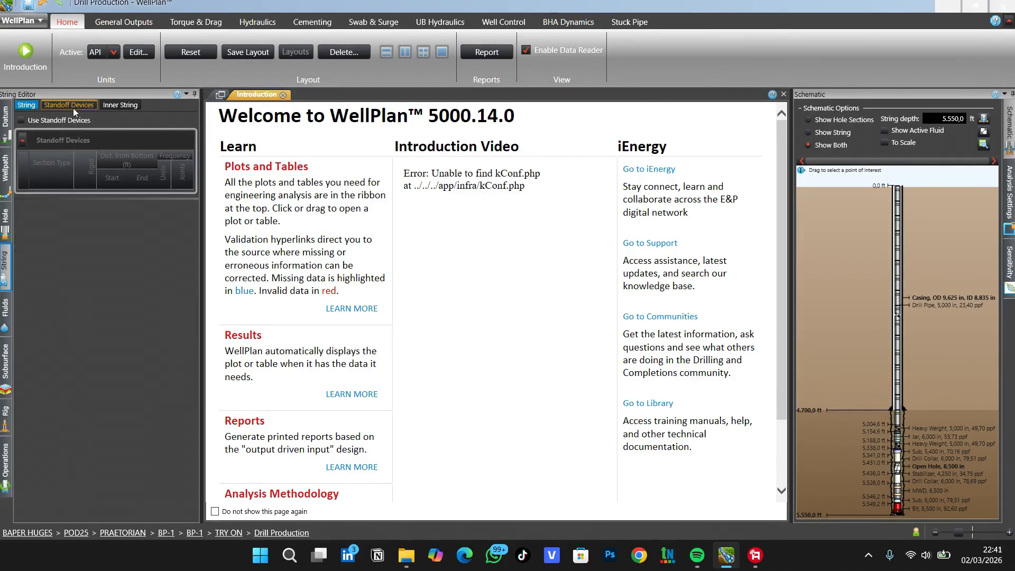
pyautogui.click(32, 123)
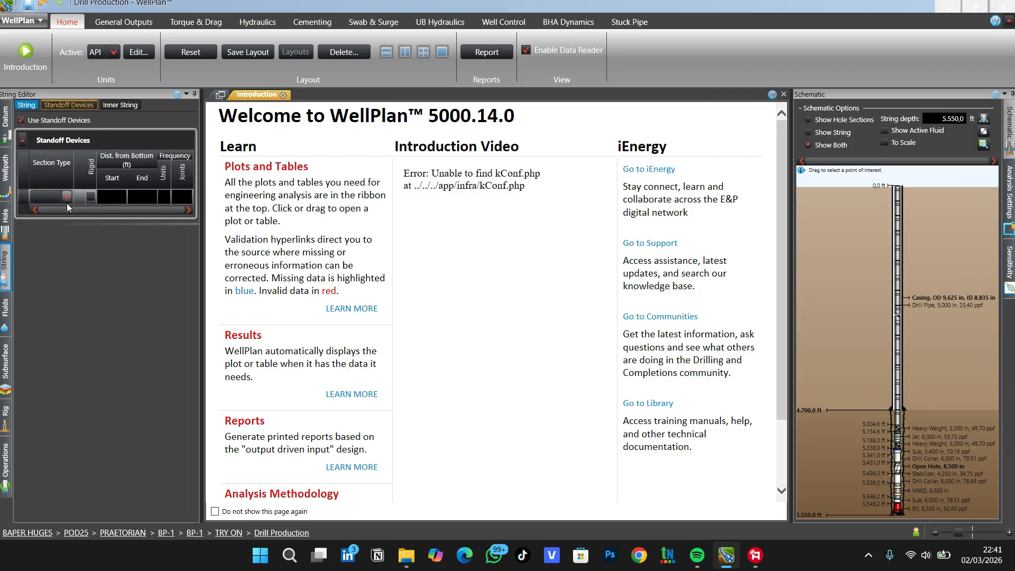
pyautogui.moveTo(68, 208); pyautogui.dragTo(71, 208)
pyautogui.click(66, 196)
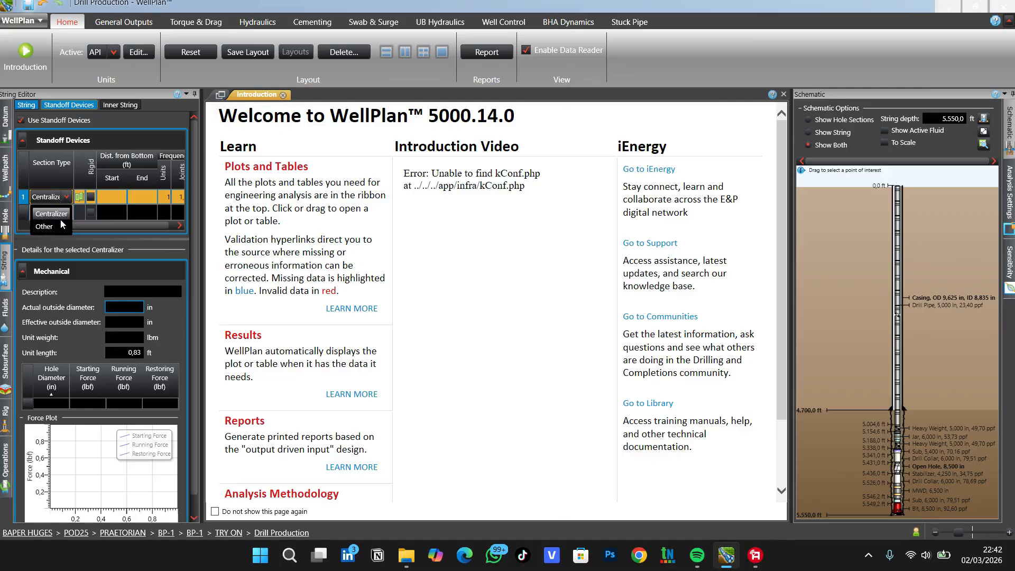
pyautogui.click(42, 213)
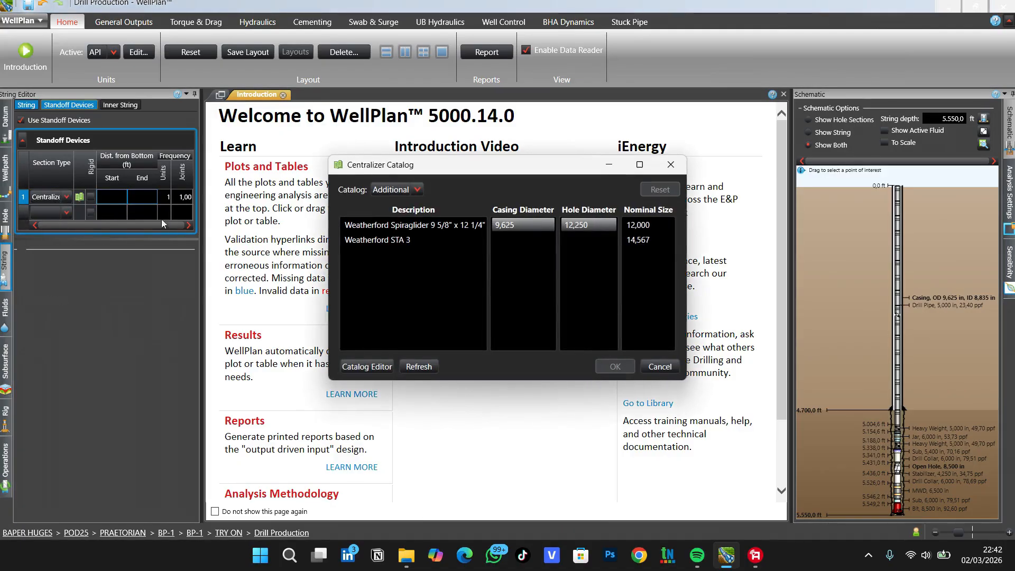
pyautogui.click(423, 225)
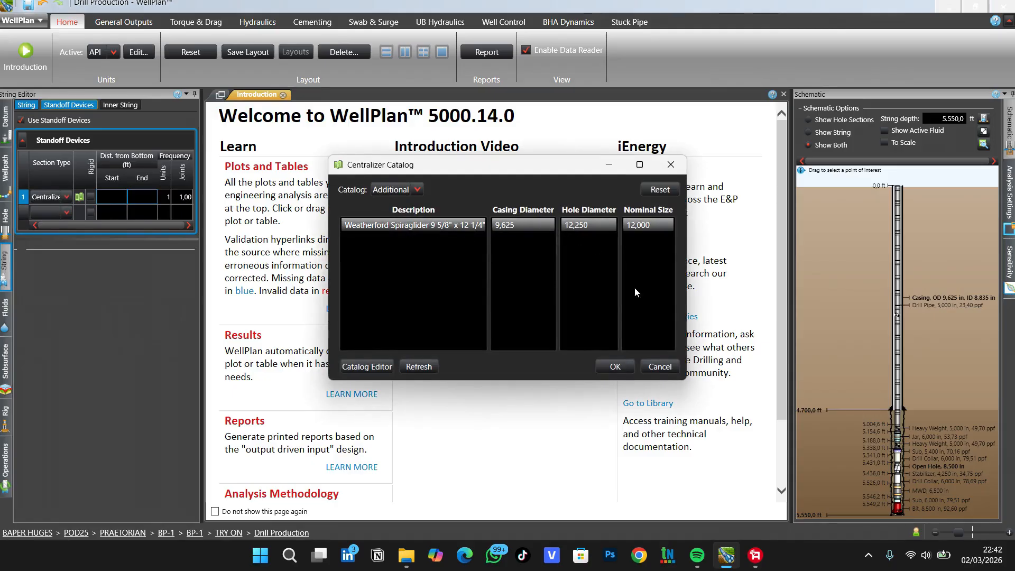
pyautogui.click(615, 372)
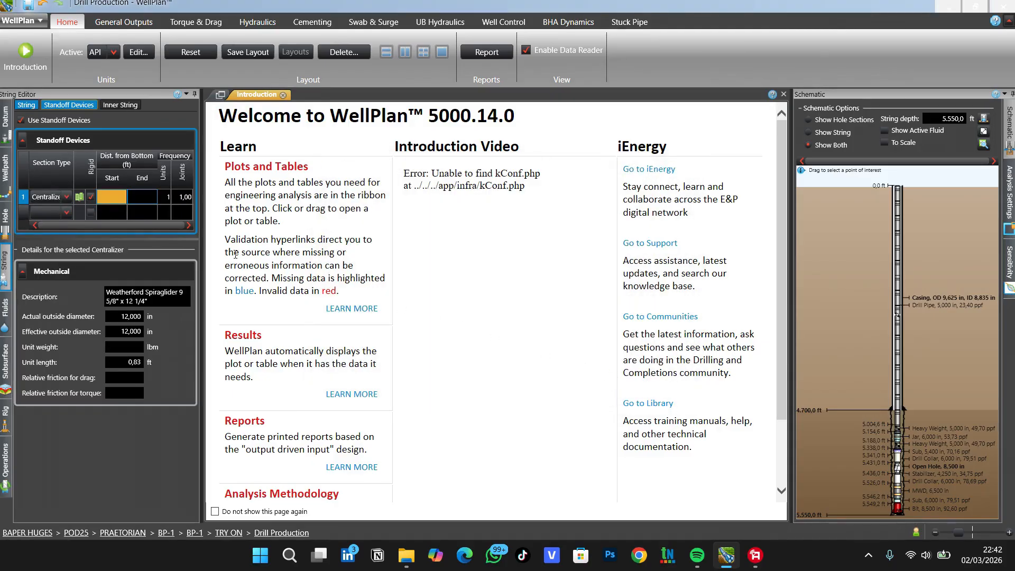
pyautogui.click(23, 196)
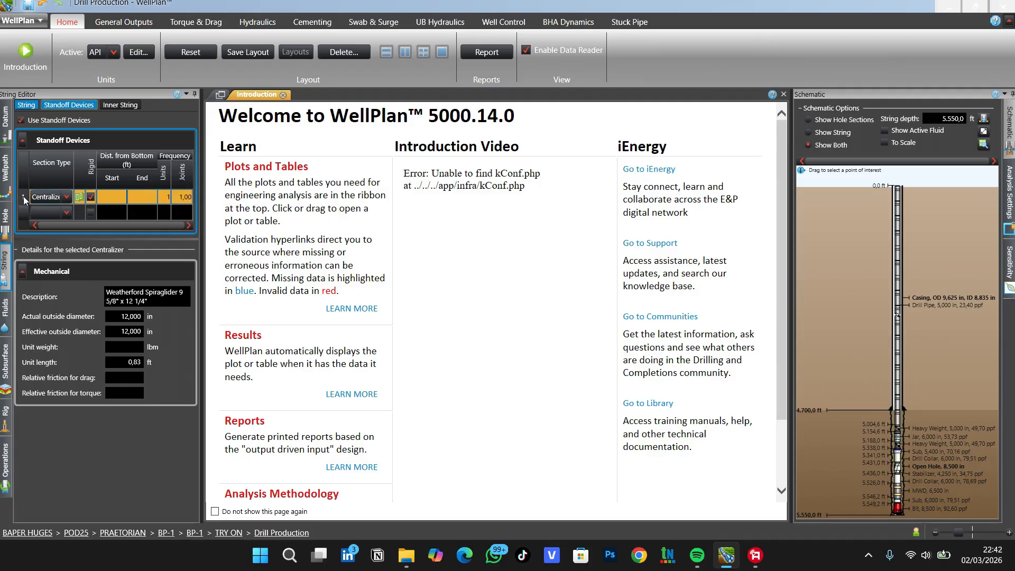
pyautogui.click(22, 120)
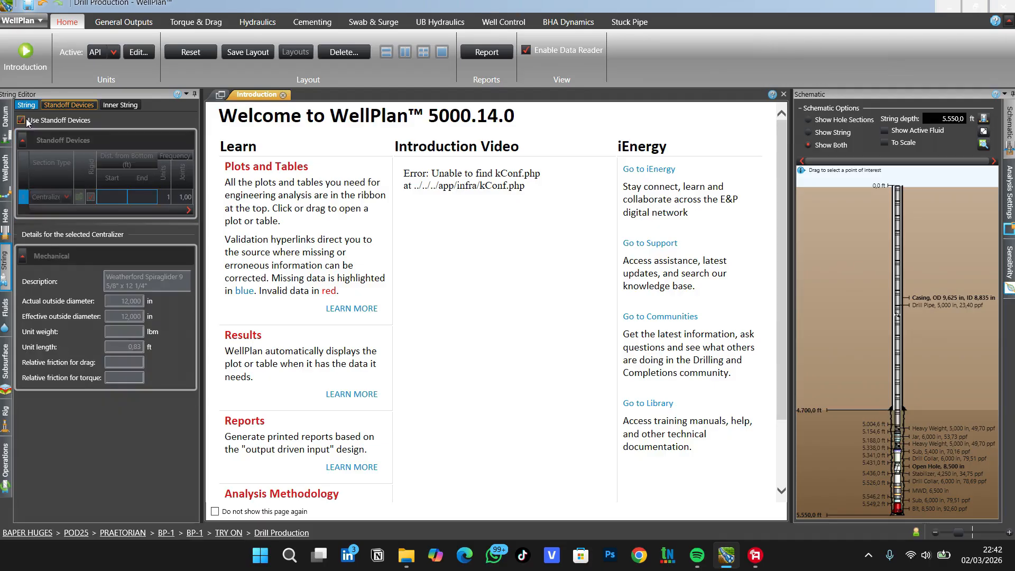
# Step: Enable the inner string, look through its available section types without choosing one, and return to the main string
pyautogui.click(123, 106)
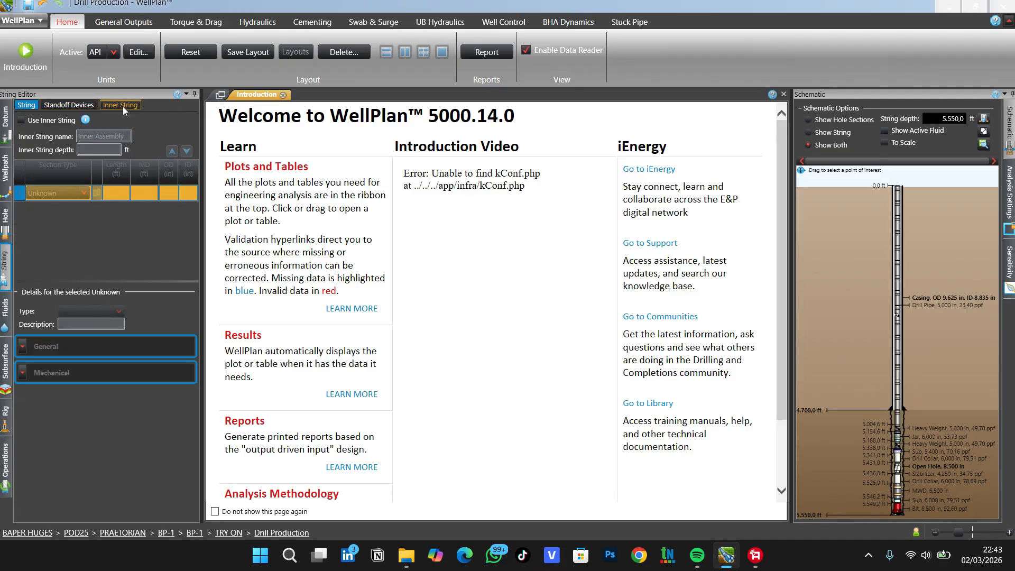
pyautogui.click(21, 120)
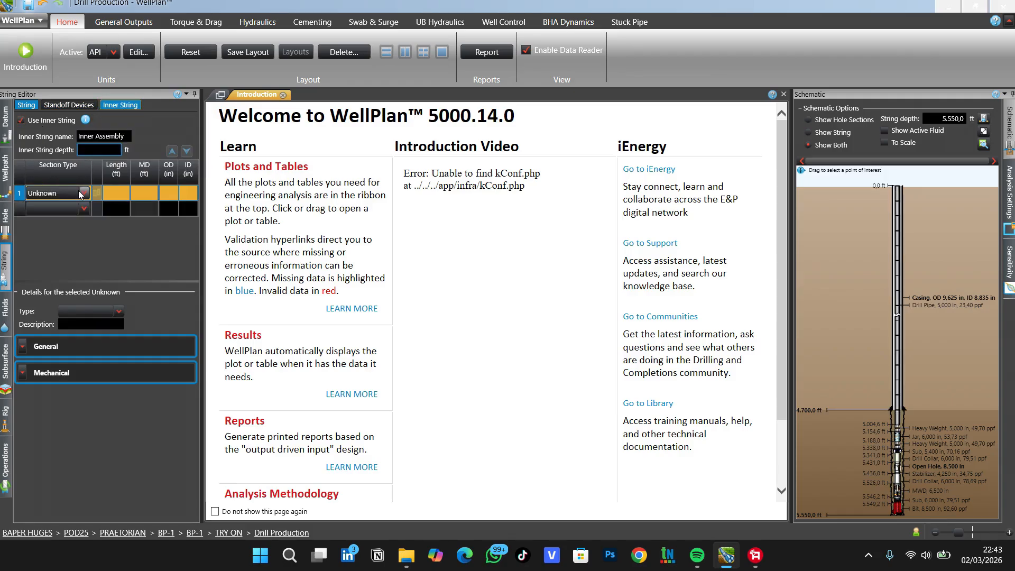
pyautogui.click(60, 195)
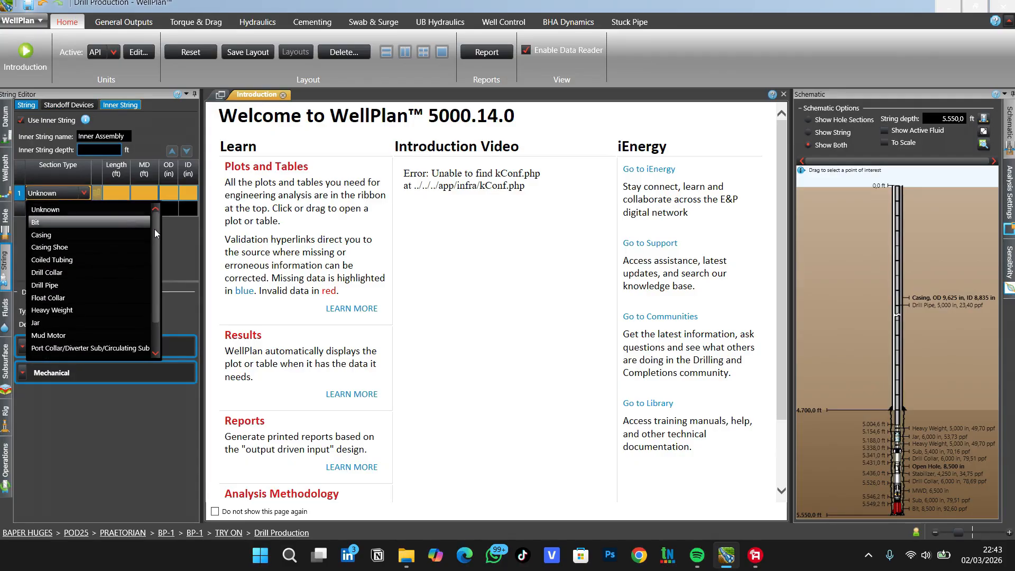
pyautogui.moveTo(155, 229)
pyautogui.mouseDown()
pyautogui.moveTo(152, 249)
pyautogui.moveTo(138, 230)
pyautogui.mouseUp()
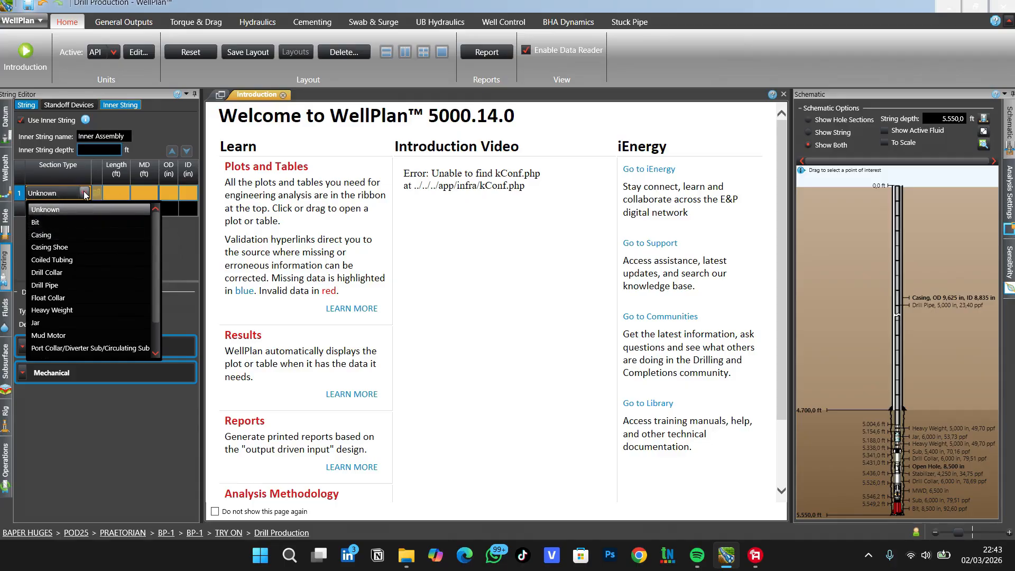
pyautogui.scroll(-1, 84, 260)
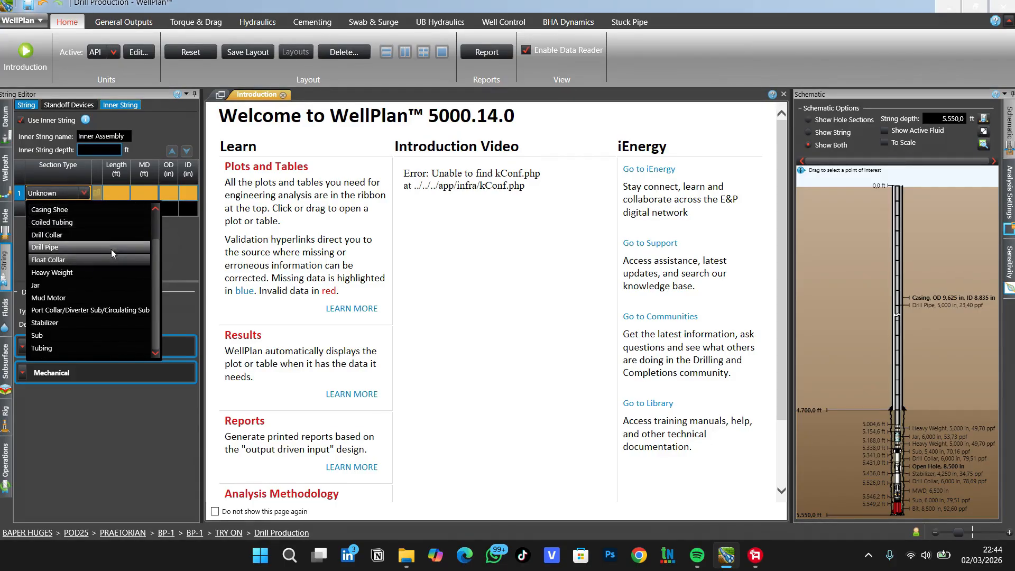
pyautogui.click(85, 192)
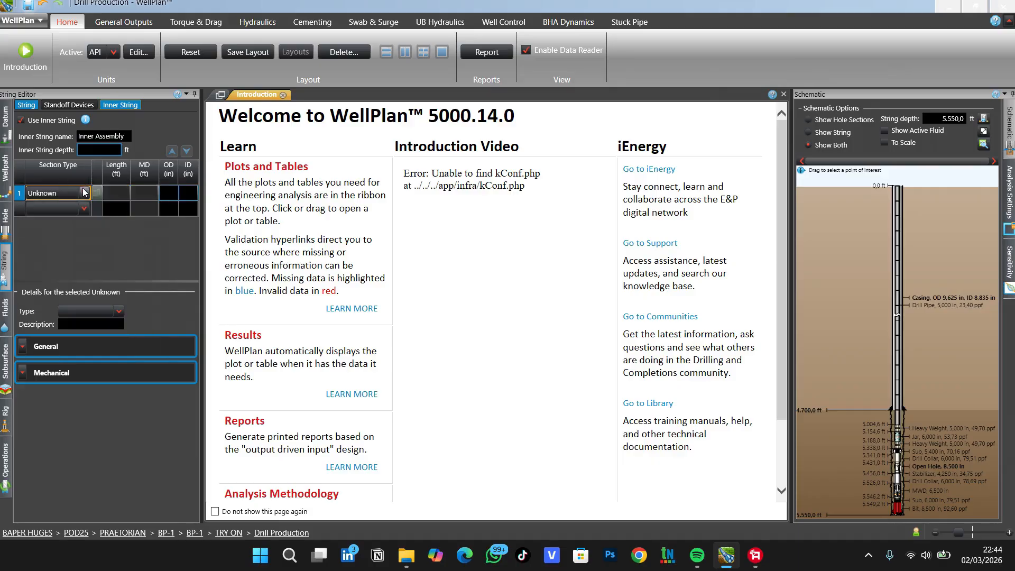
pyautogui.click(26, 105)
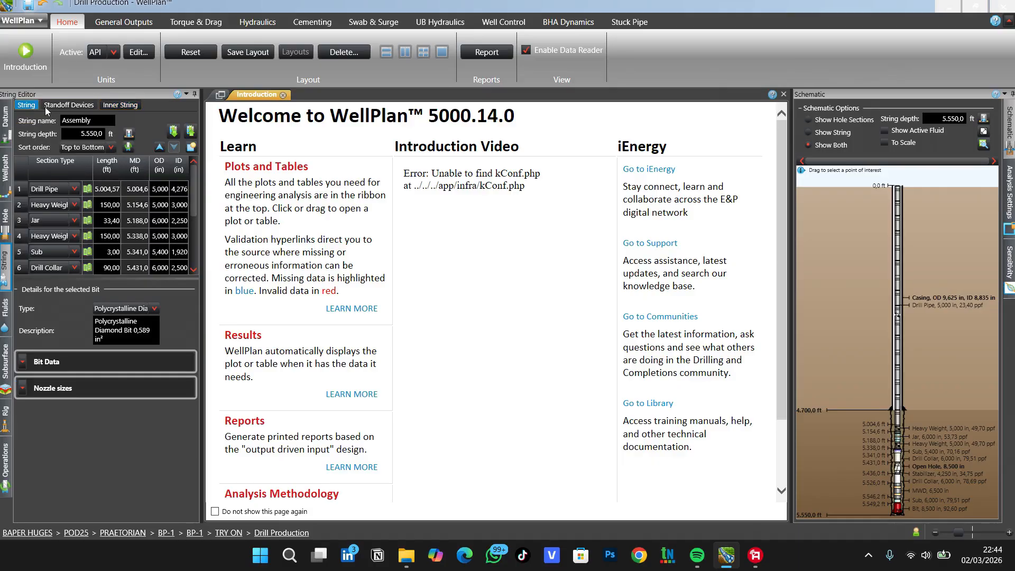
# Step: Open the fluids and select the 8,500 in OH (11,32 ppg) mud
pyautogui.click(6, 308)
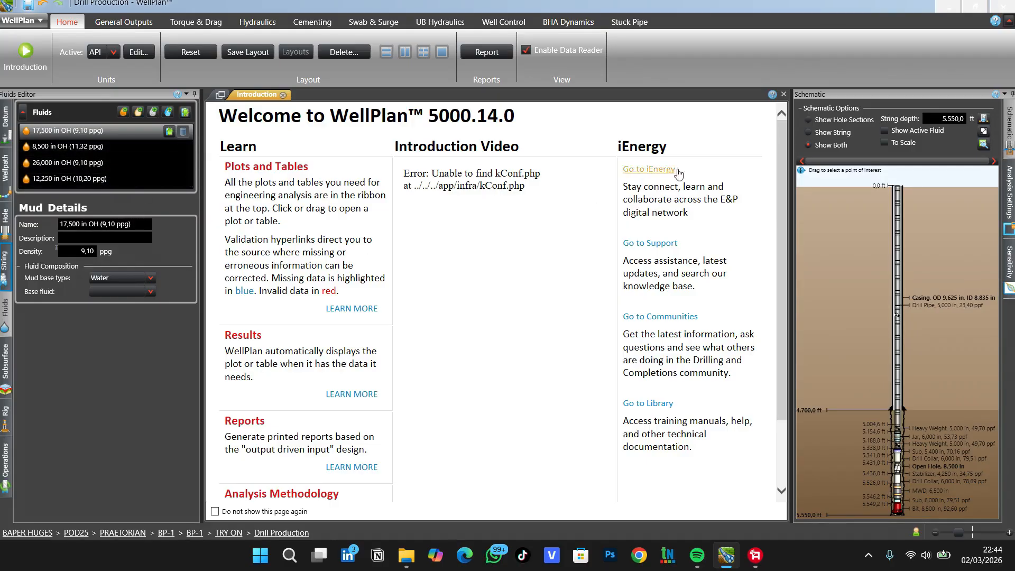
pyautogui.click(108, 150)
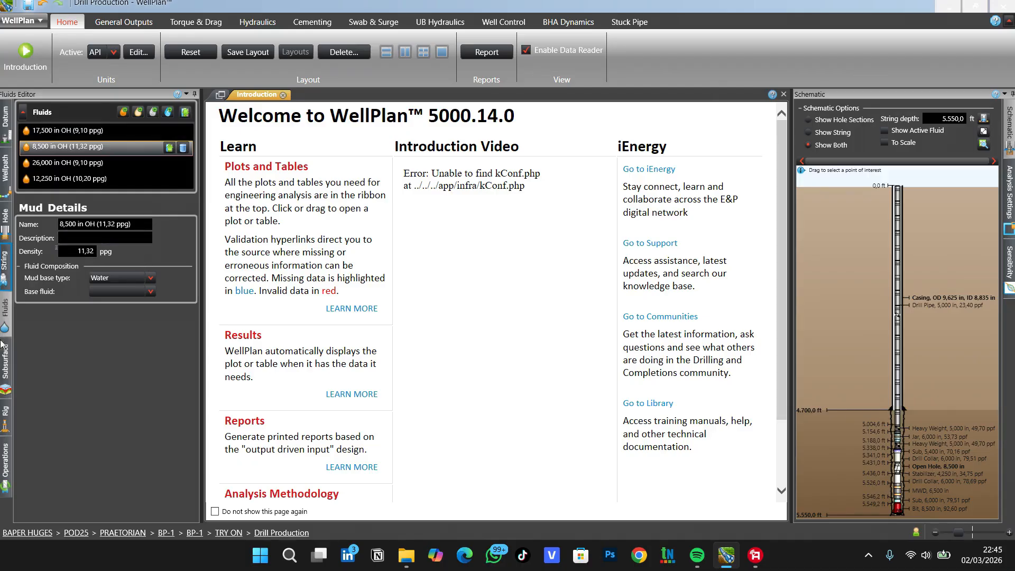
# Step: Open the Deviated Schematic and inspect the string closely from the casing shoe down to the bit
pyautogui.click(122, 24)
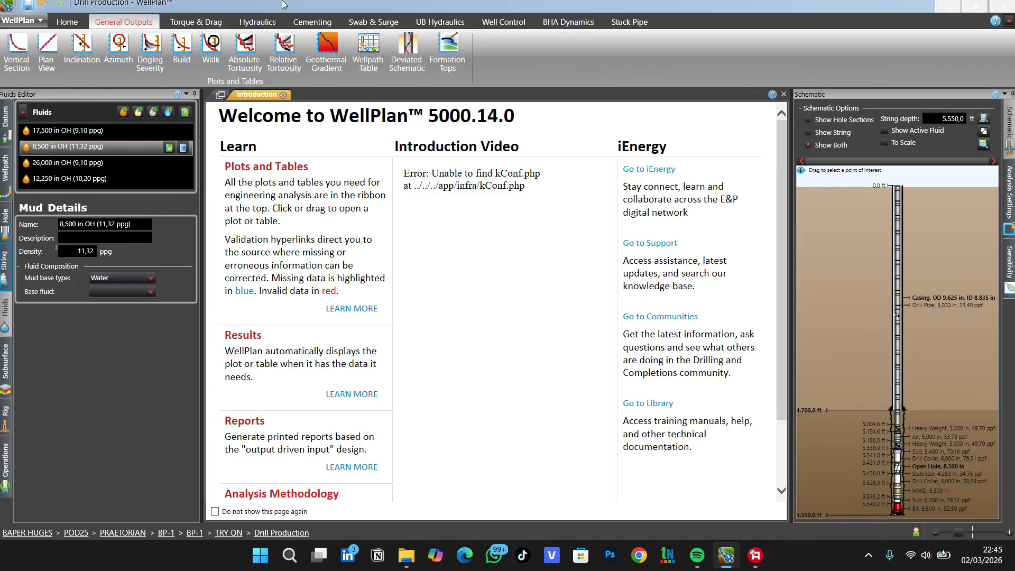
pyautogui.click(421, 55)
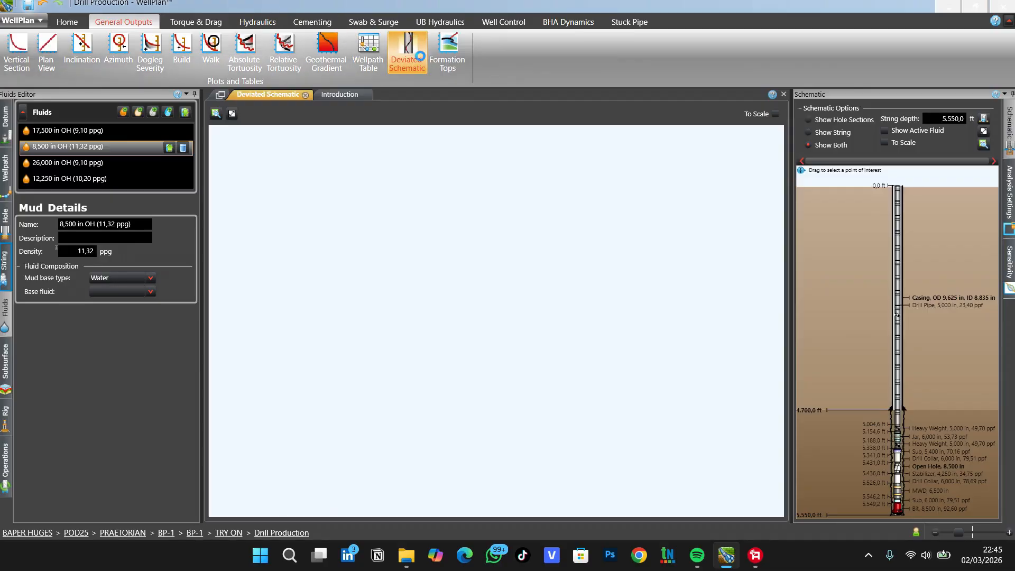
pyautogui.click(775, 114)
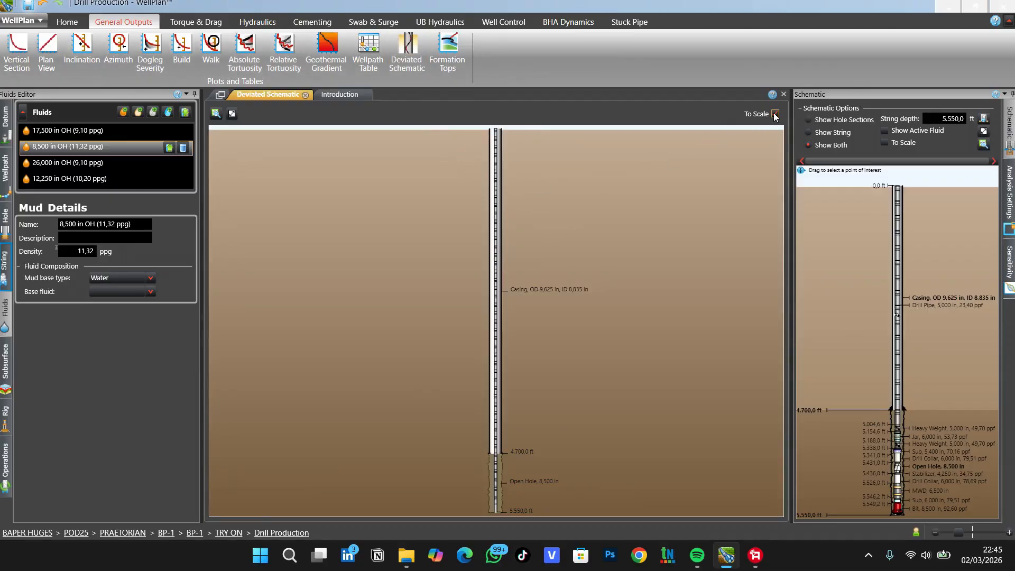
pyautogui.click(215, 115)
pyautogui.moveTo(513, 467); pyautogui.dragTo(604, 517)
pyautogui.moveTo(571, 371); pyautogui.dragTo(541, 365)
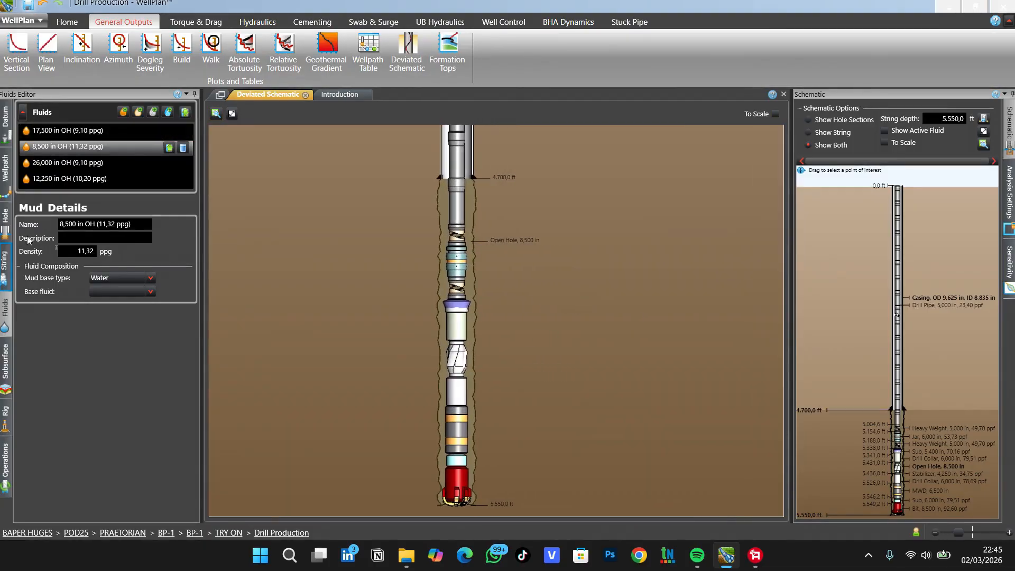
pyautogui.moveTo(349, 248); pyautogui.dragTo(399, 218)
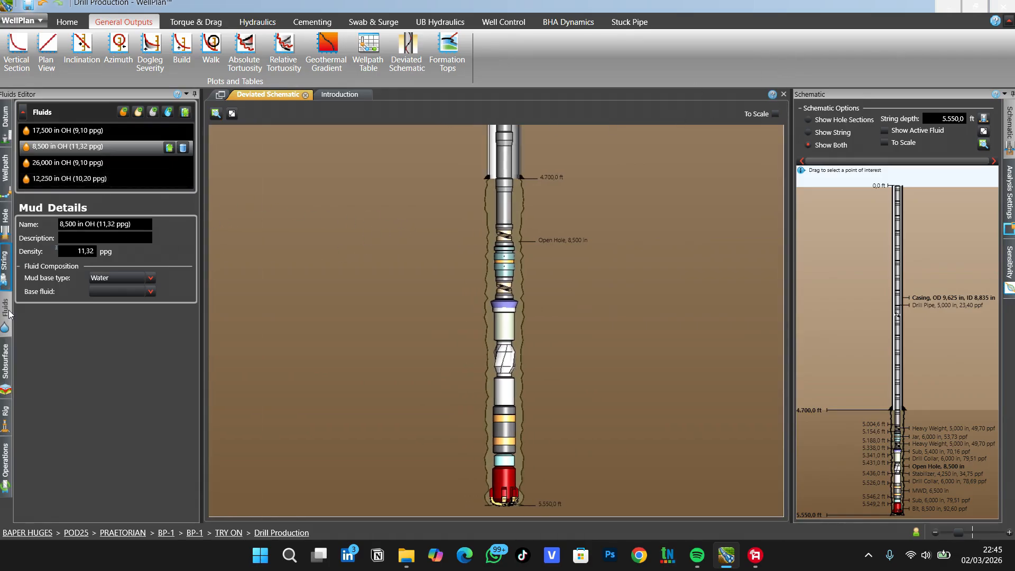
# Step: Open the rig equipment and try enabling the block and torque ratings under the mechanical limits, switching both off again
pyautogui.click(3, 365)
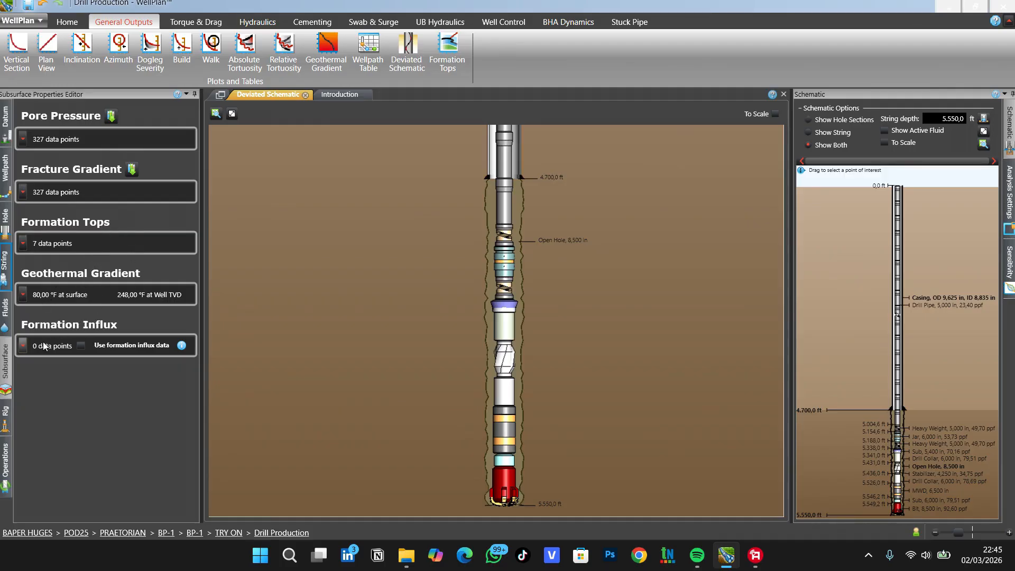
pyautogui.click(4, 418)
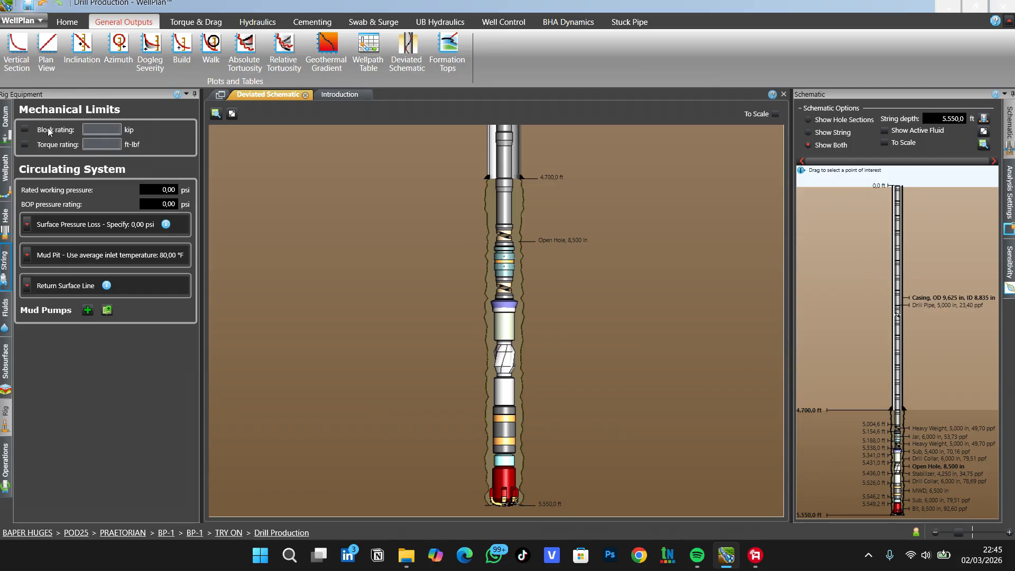
pyautogui.click(24, 130)
pyautogui.click(23, 146)
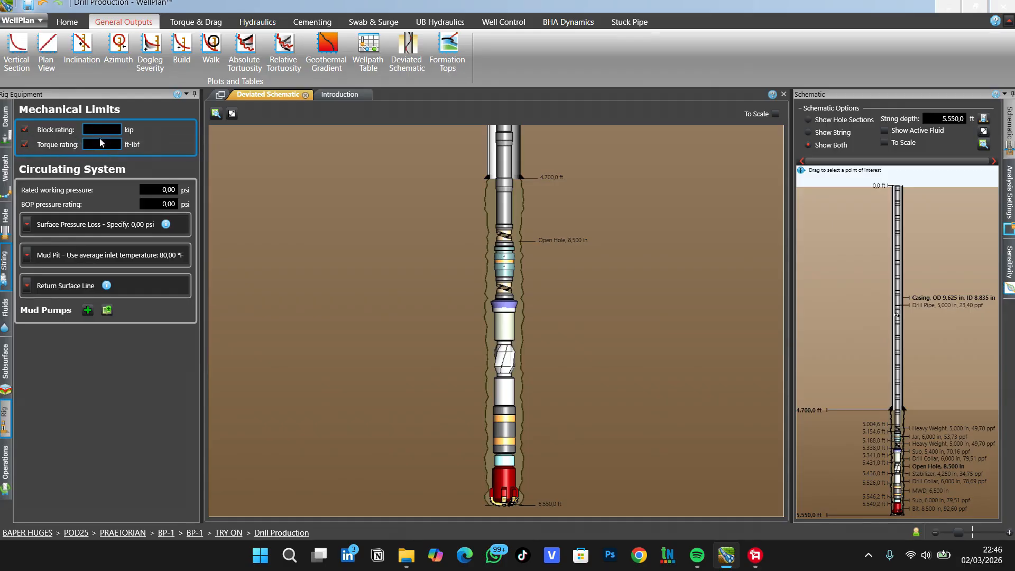
pyautogui.click(25, 129)
pyautogui.click(24, 145)
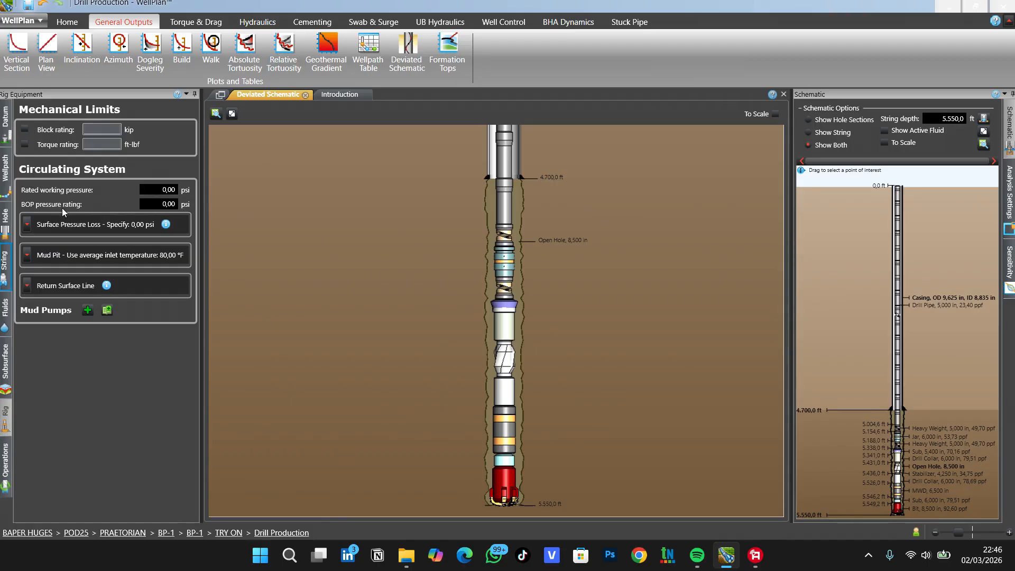
# Step: Set the circulating system's rated working pressure to 5,000 psi and the BOP pressure rating to 15,000 psi
pyautogui.moveTo(163, 190); pyautogui.dragTo(170, 191)
pyautogui.write('50')
pyautogui.press('Tab')
pyautogui.write('15000')
# Step: Set the rig's surface pressure loss to be calculated using the IADC2 configuration
pyautogui.click(36, 225)
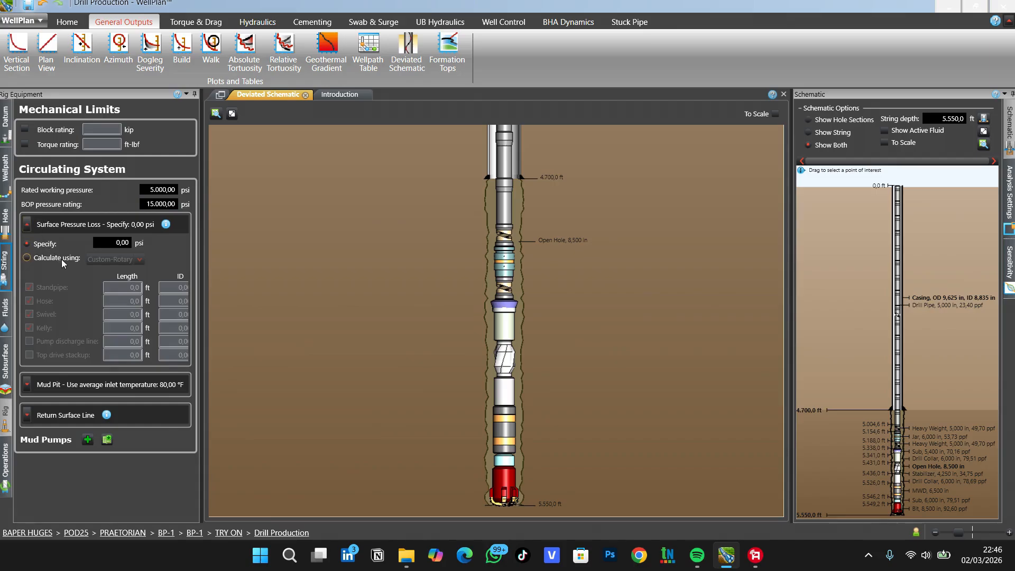
pyautogui.click(61, 259)
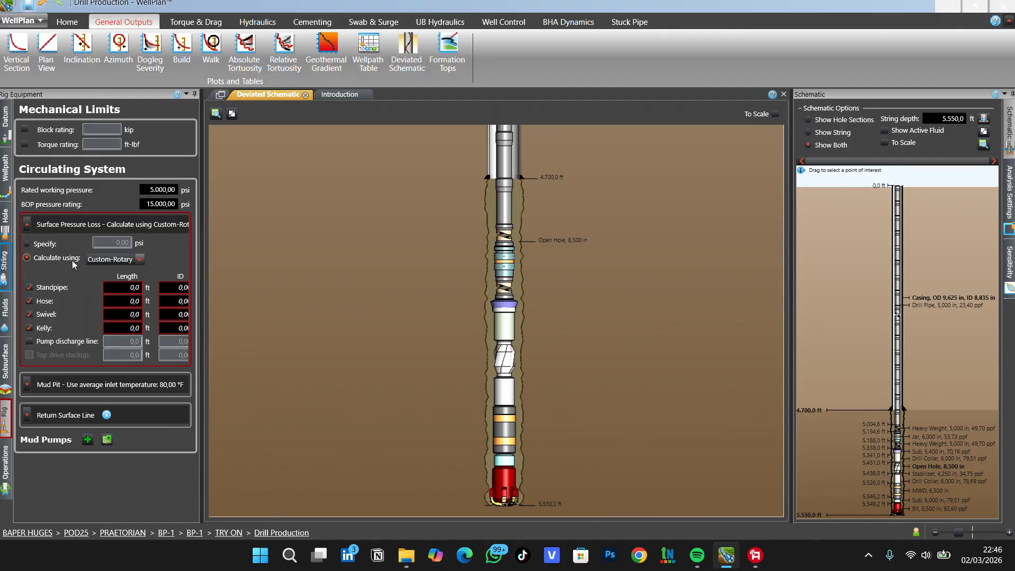
pyautogui.click(106, 259)
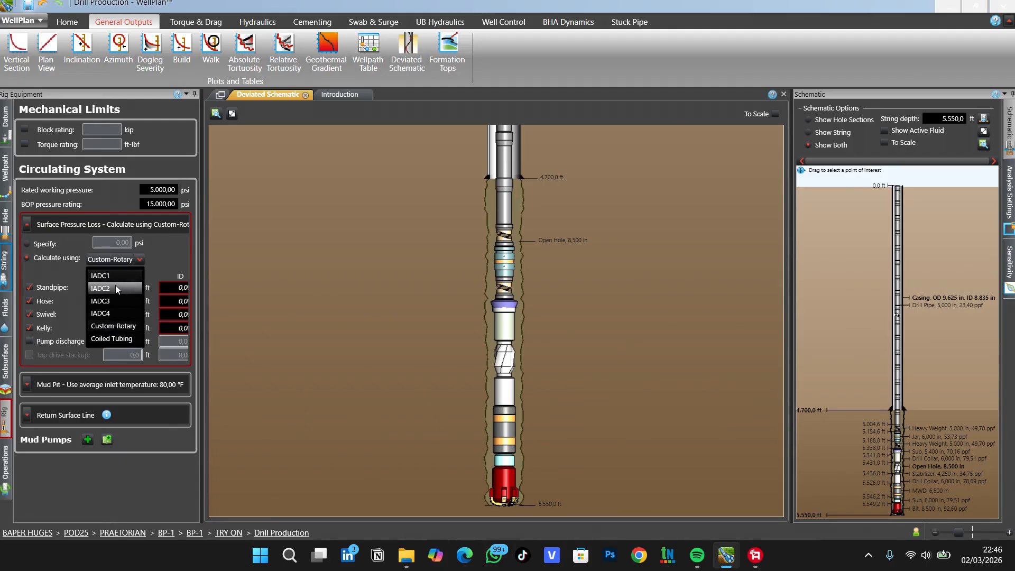
pyautogui.click(115, 286)
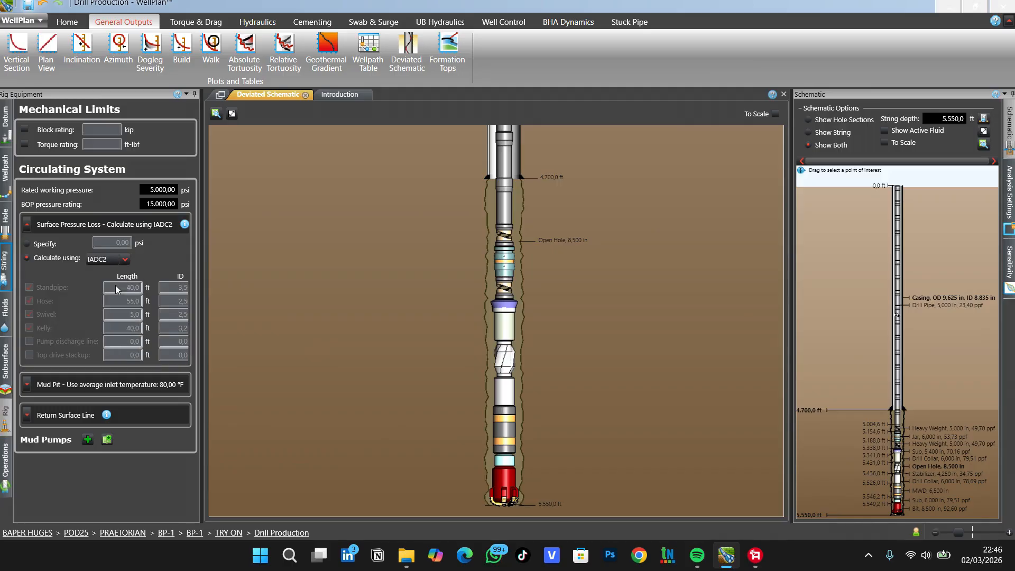
pyautogui.click(28, 224)
# Step: Examine the mud pit and return surface line settings of the rig without changing them
pyautogui.click(32, 255)
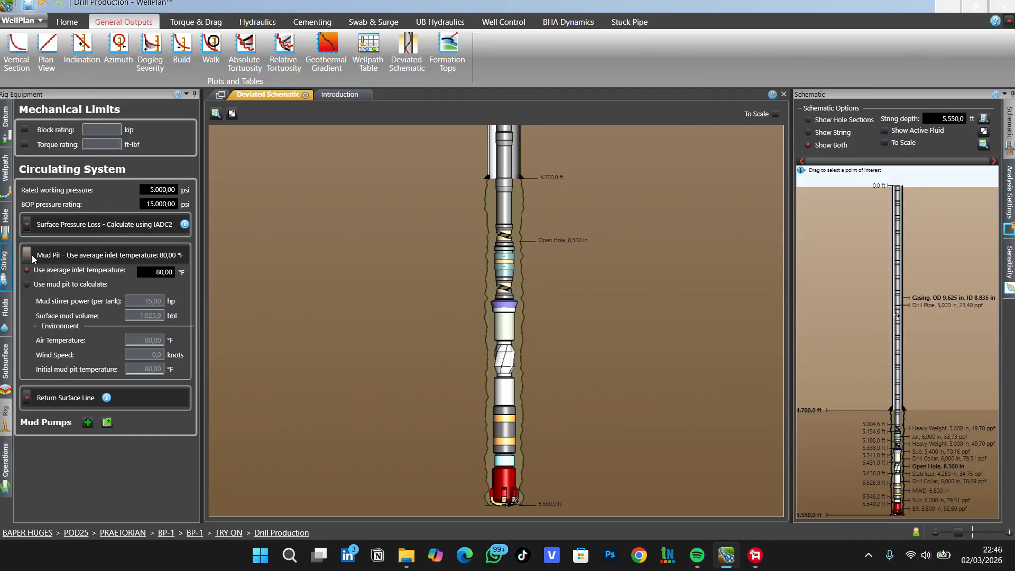
pyautogui.click(32, 255)
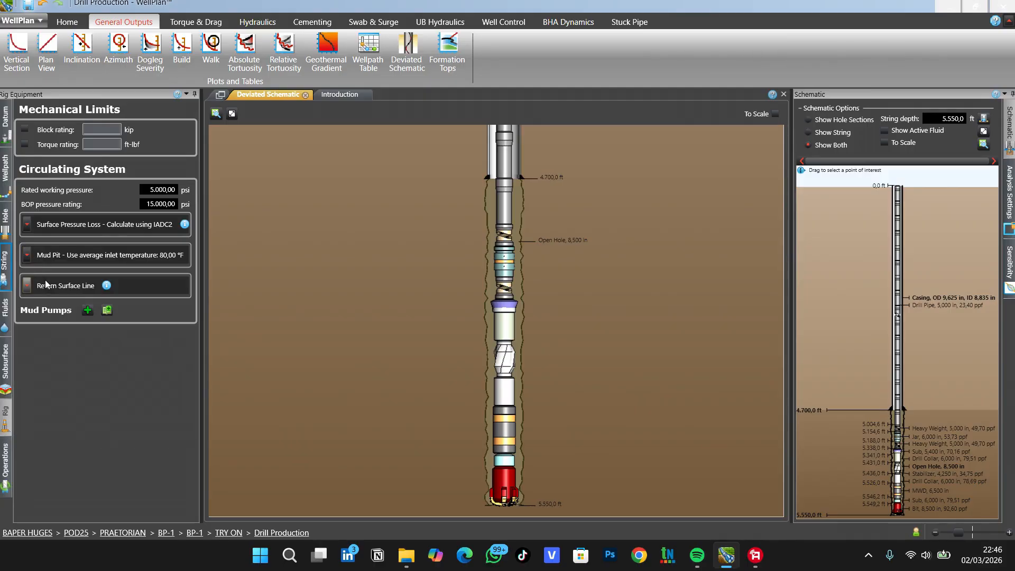
pyautogui.click(29, 284)
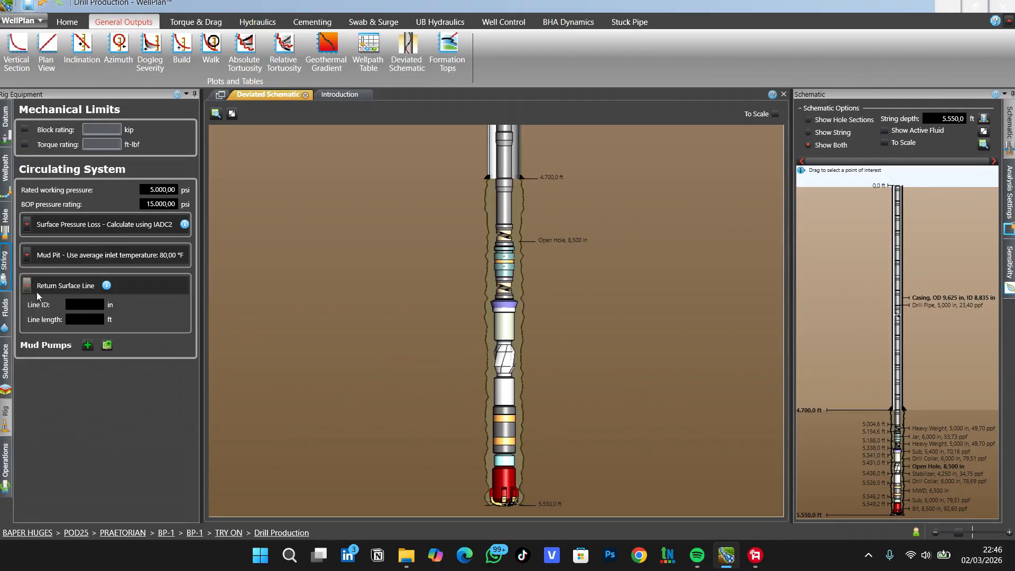
pyautogui.click(31, 282)
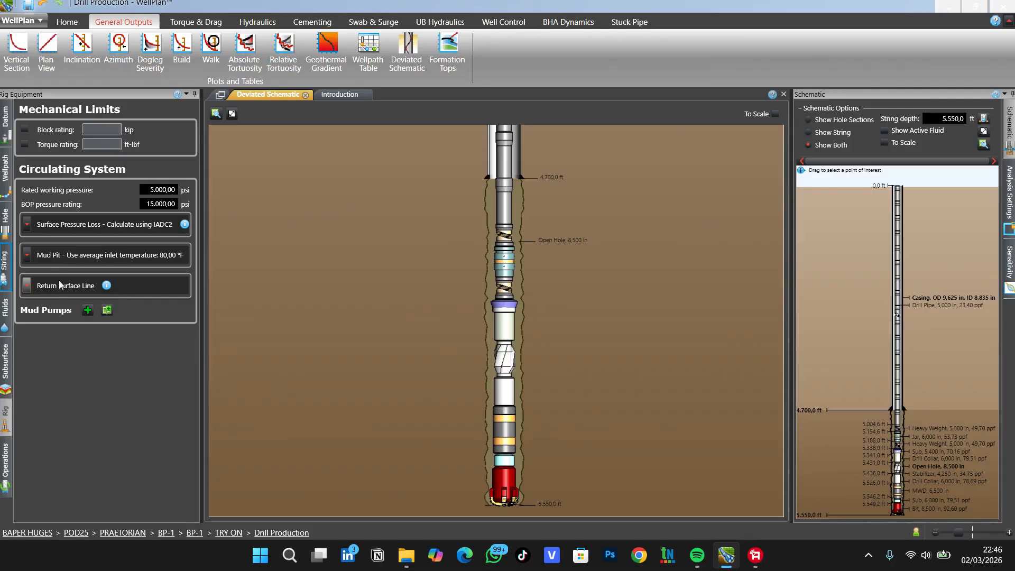
# Step: Review the operations, subsurface, rig, fluids and string data of the Drill Production case
pyautogui.click(6, 463)
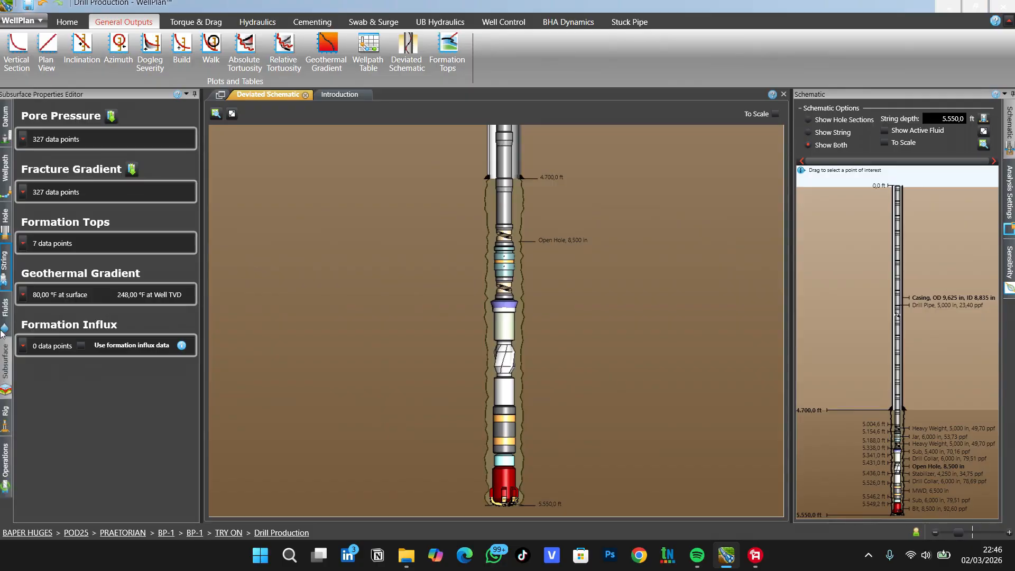
pyautogui.moveTo(2, 303)
pyautogui.click(4, 271)
pyautogui.click(3, 361)
pyautogui.click(4, 410)
pyautogui.click(5, 462)
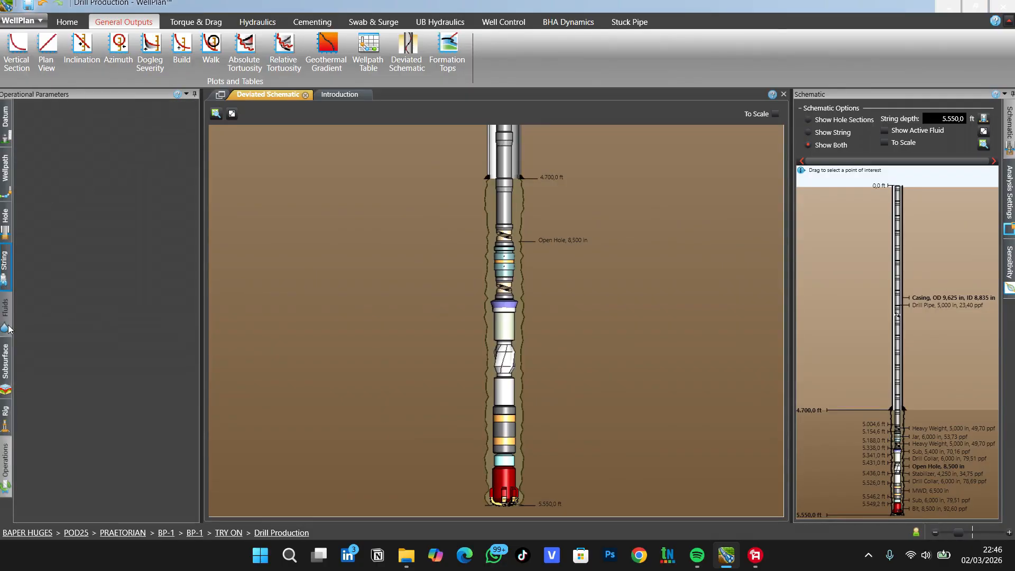
pyautogui.click(8, 329)
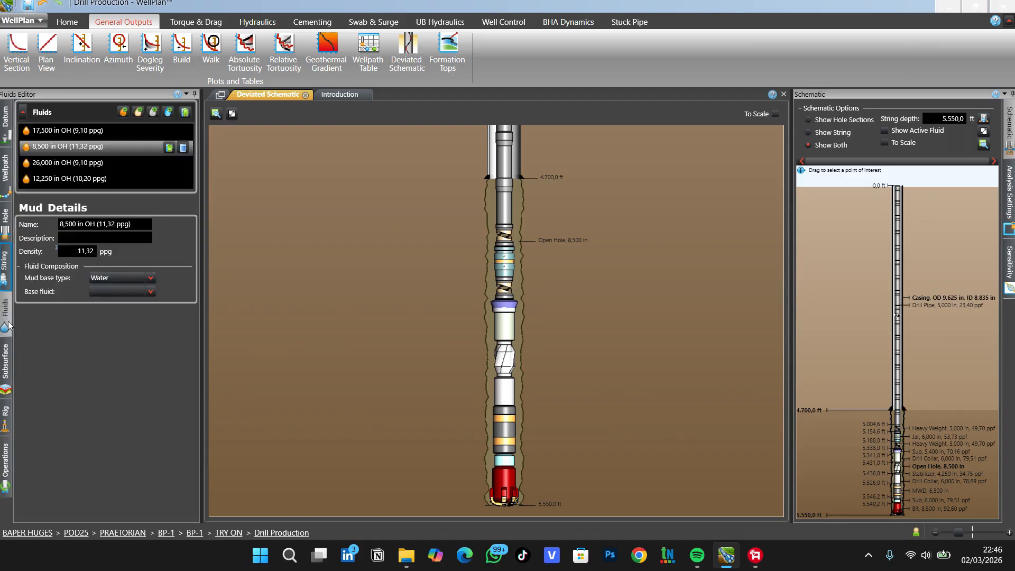
pyautogui.click(3, 273)
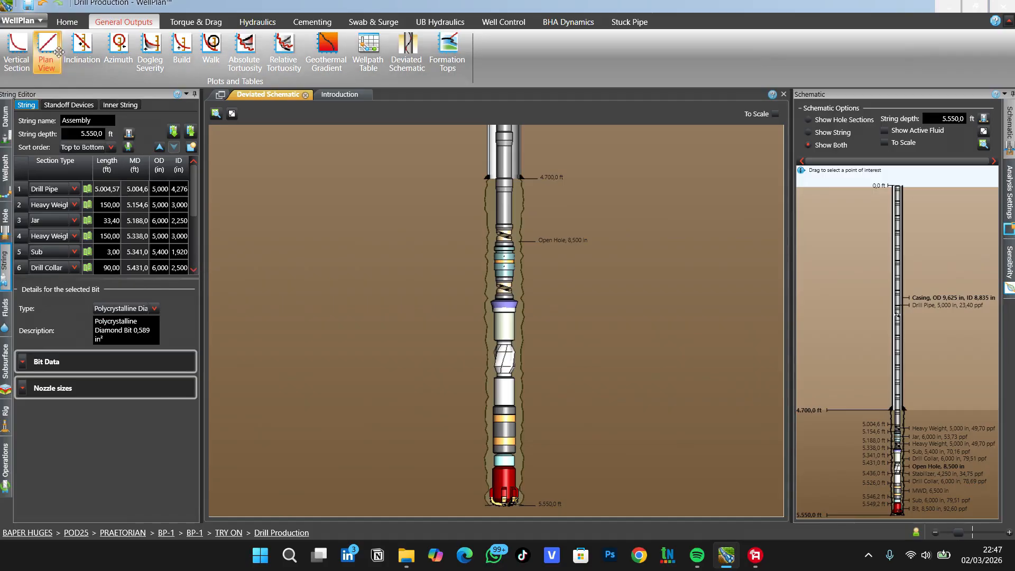
# Step: In the Well Explorer, create cases from the casing design of TRY ON for all preselected drilling and run scenarios
pyautogui.click(66, 27)
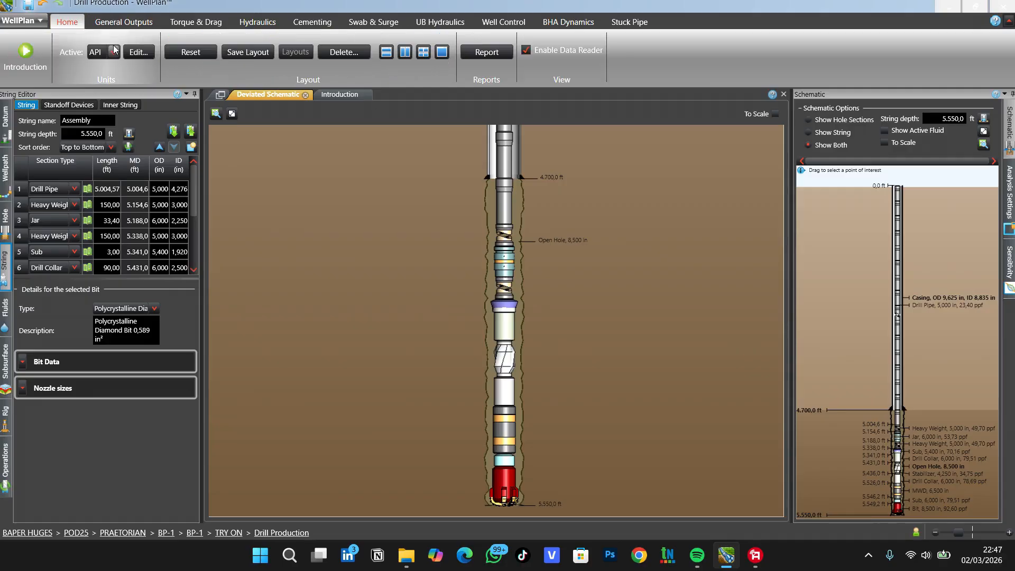
pyautogui.click(40, 24)
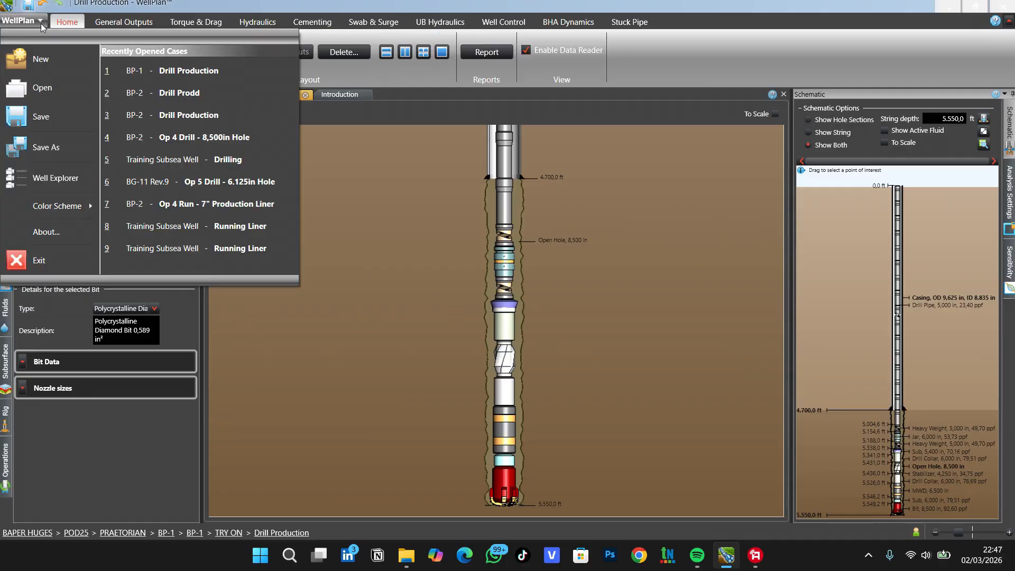
pyautogui.click(45, 177)
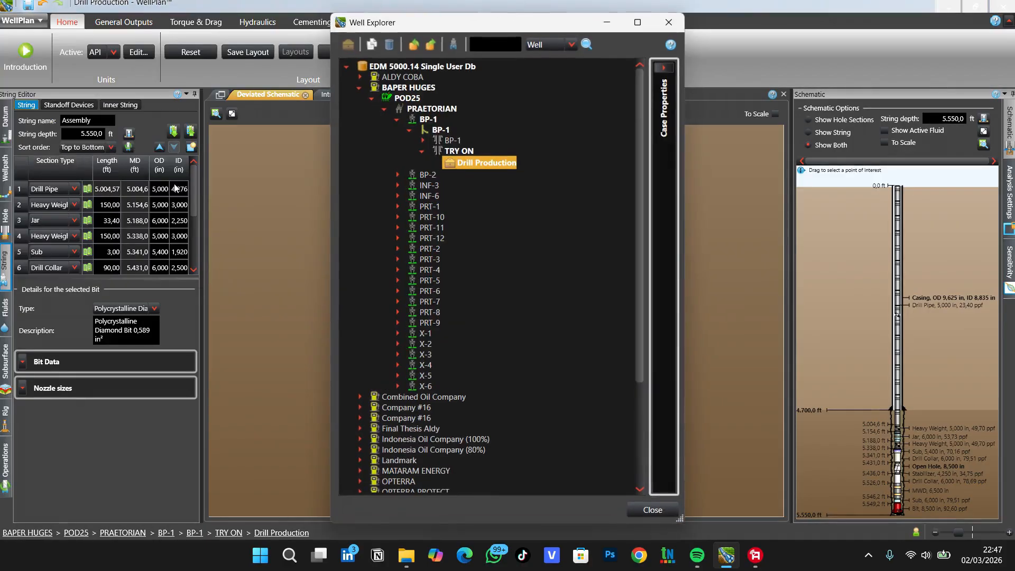
pyautogui.click(464, 153)
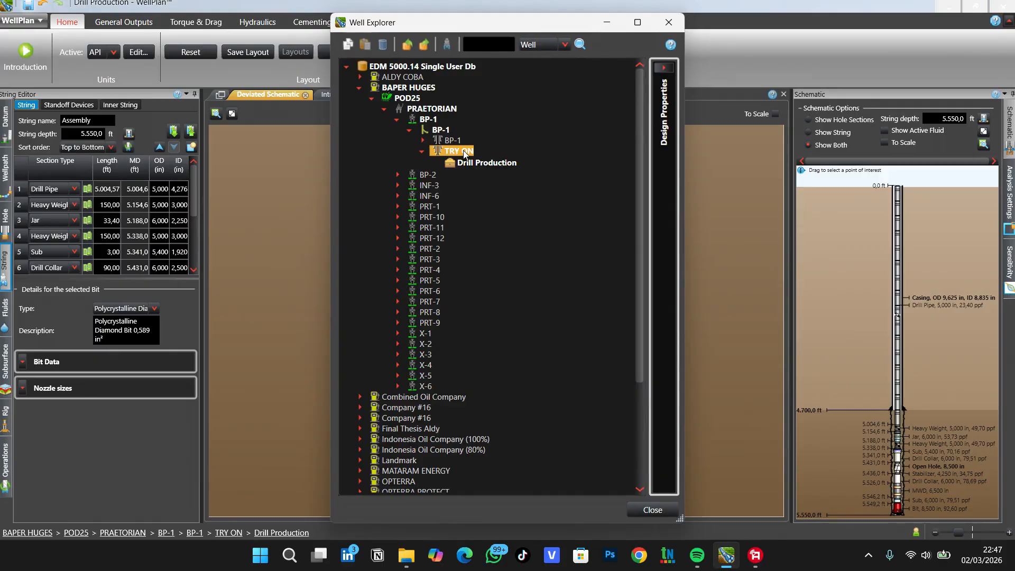
pyautogui.rightClick(464, 153)
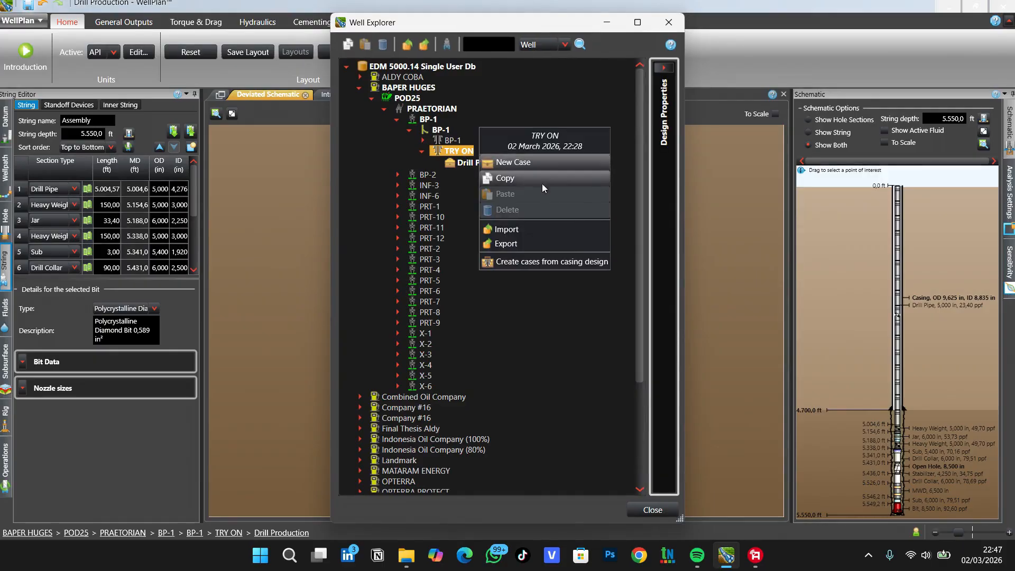
pyautogui.click(543, 262)
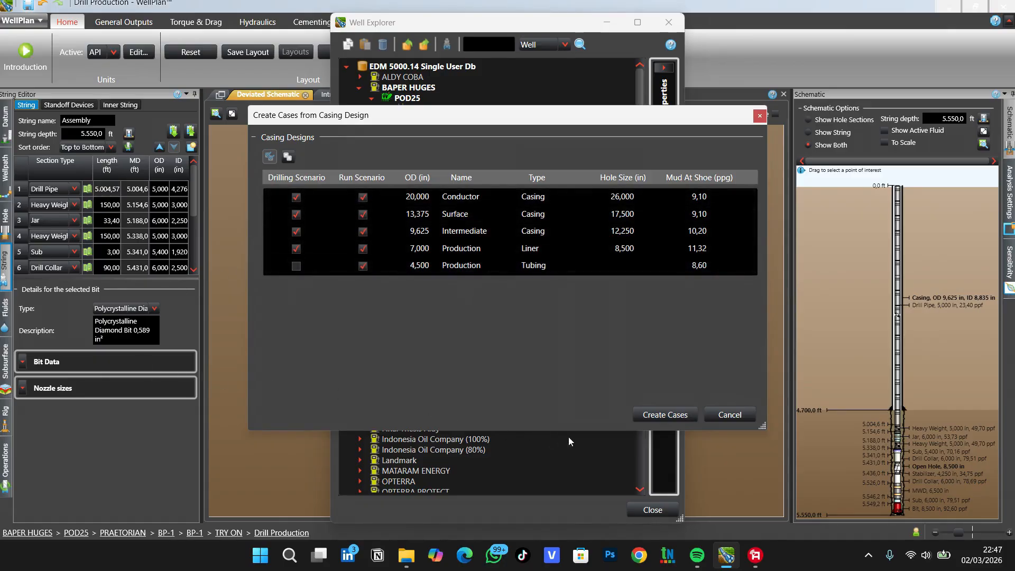
pyautogui.click(657, 417)
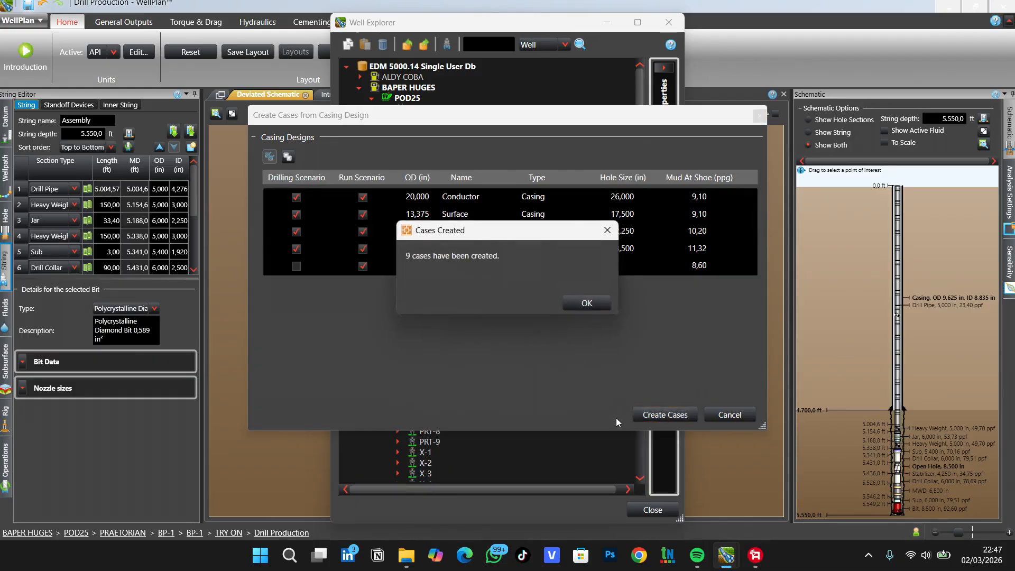
pyautogui.click(574, 306)
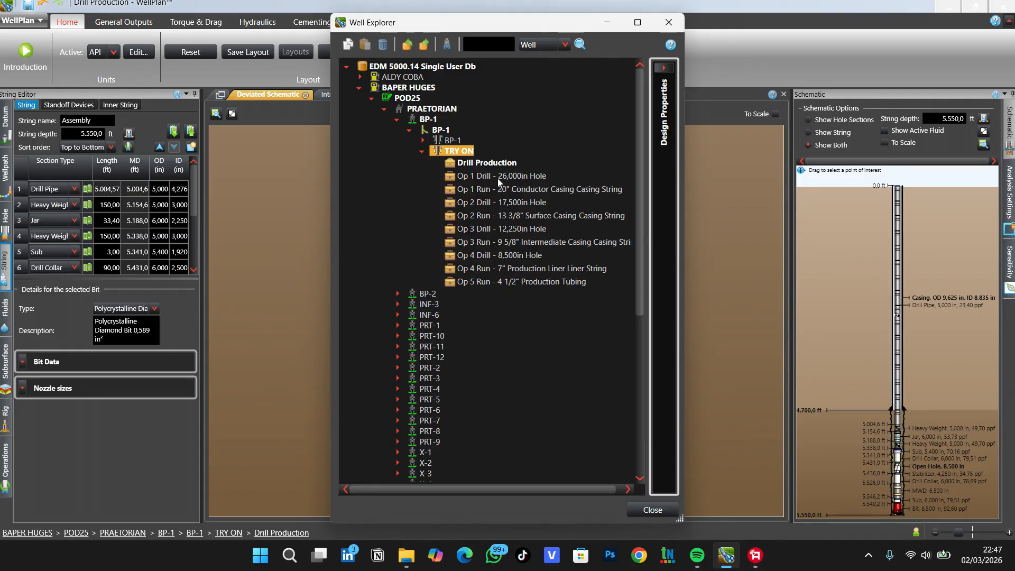
# Step: Open the case Op 2 Drill - 17,500in Hole, saving the changes made to Drill Production
pyautogui.click(506, 203)
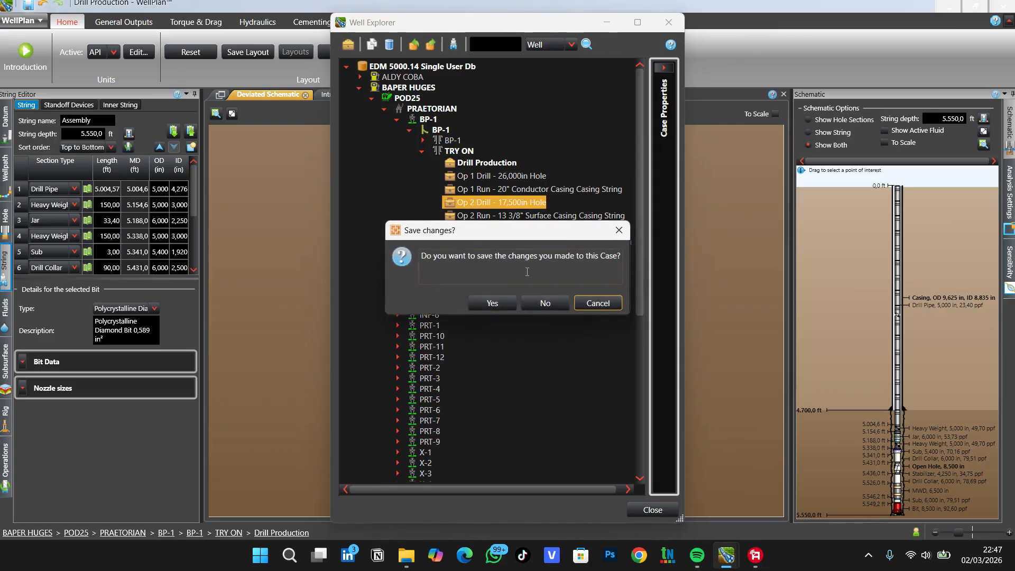
pyautogui.click(497, 304)
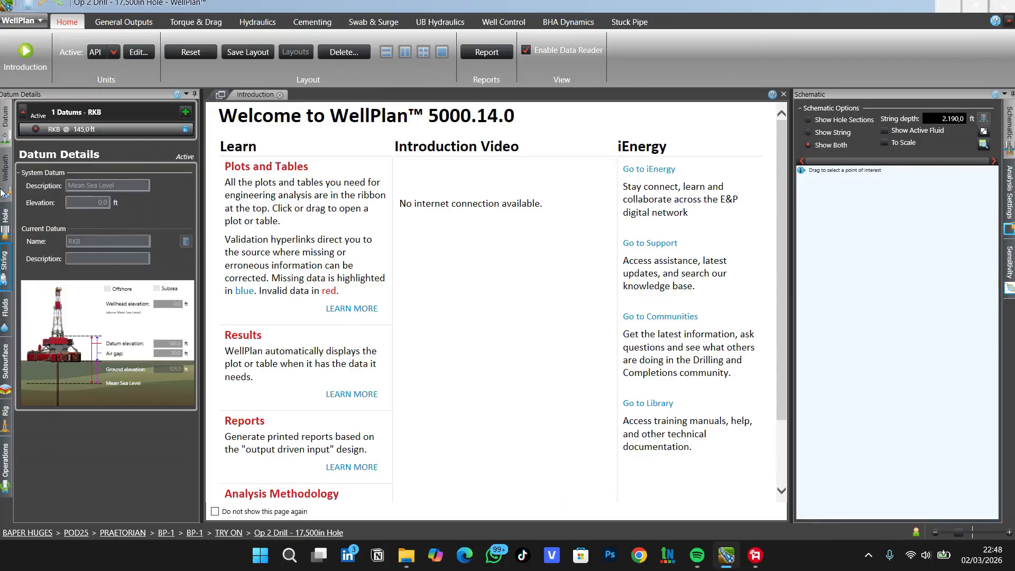
# Step: Review the wellpath, hole sections, string, fluids and subsurface properties of the 17,500in hole case
pyautogui.click(3, 190)
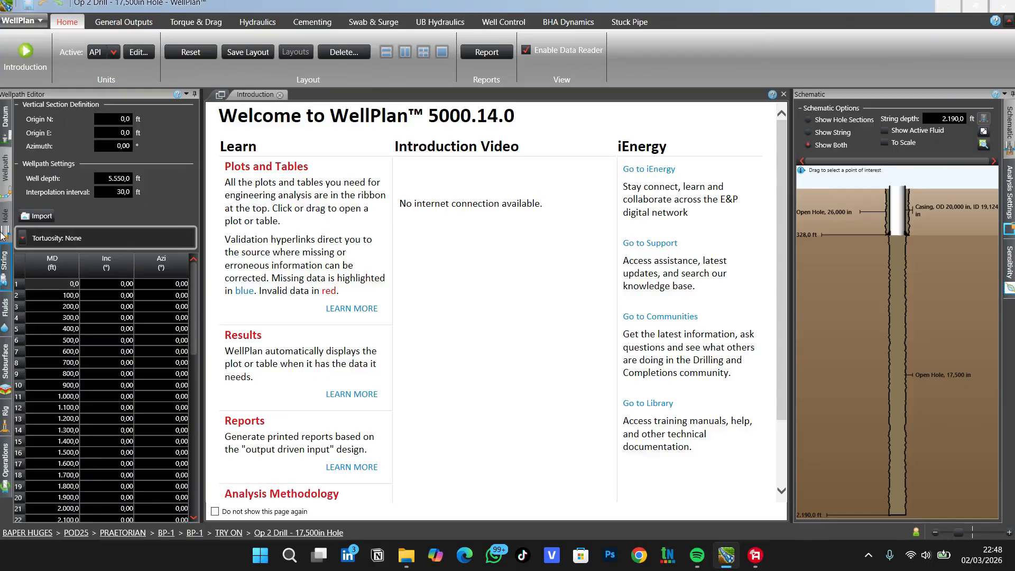
pyautogui.click(3, 225)
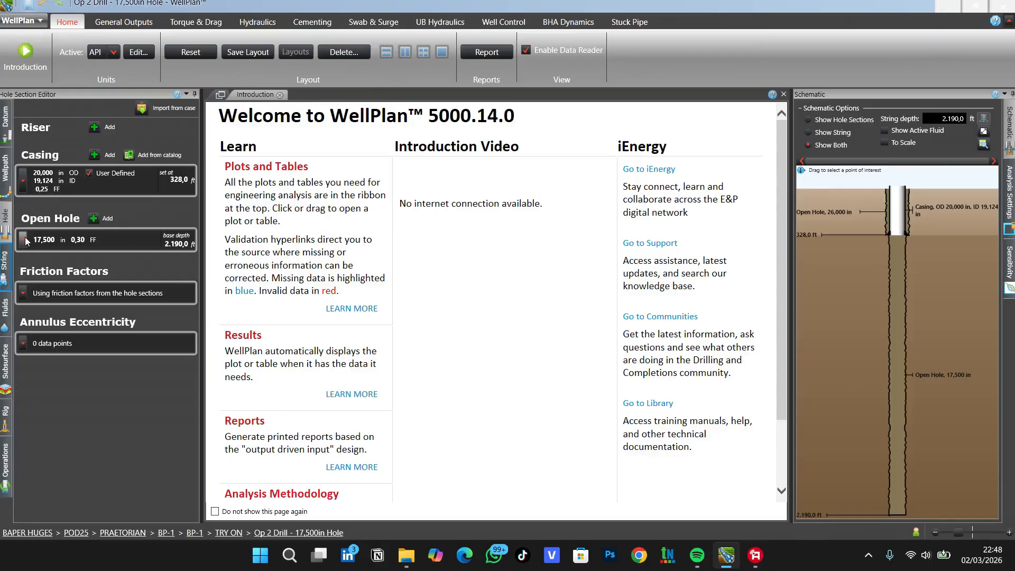
pyautogui.click(4, 267)
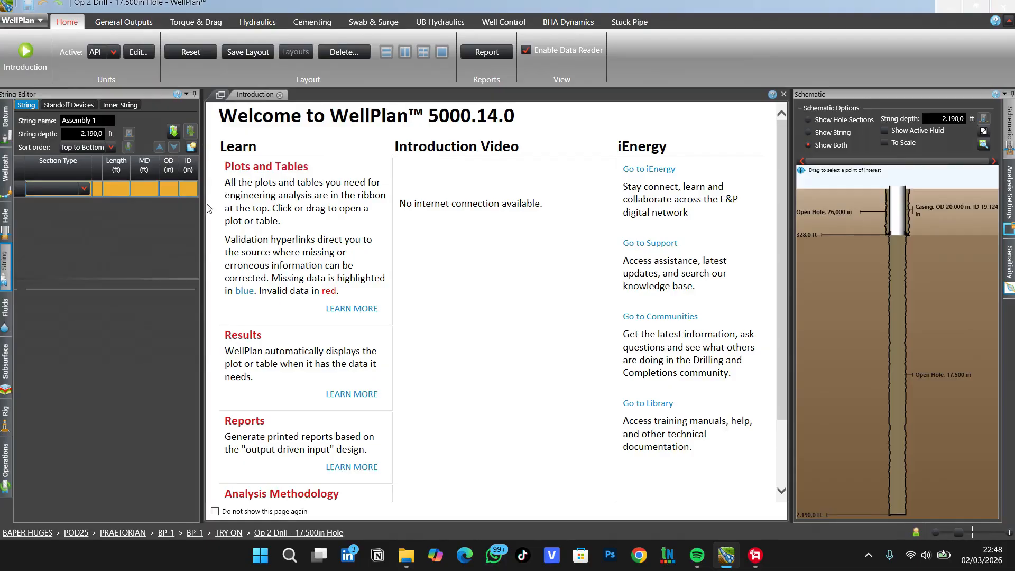
pyautogui.click(116, 188)
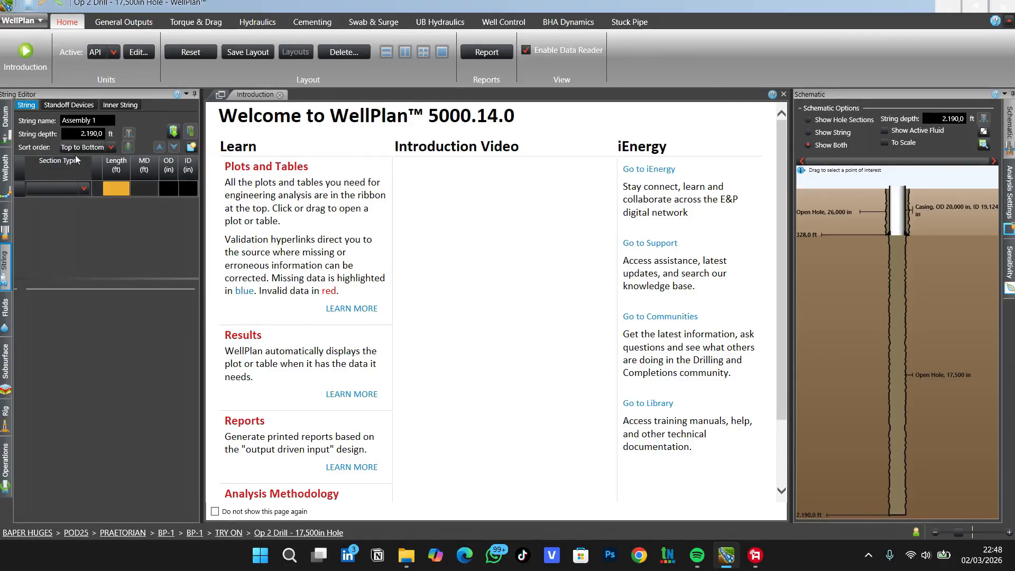
pyautogui.click(4, 332)
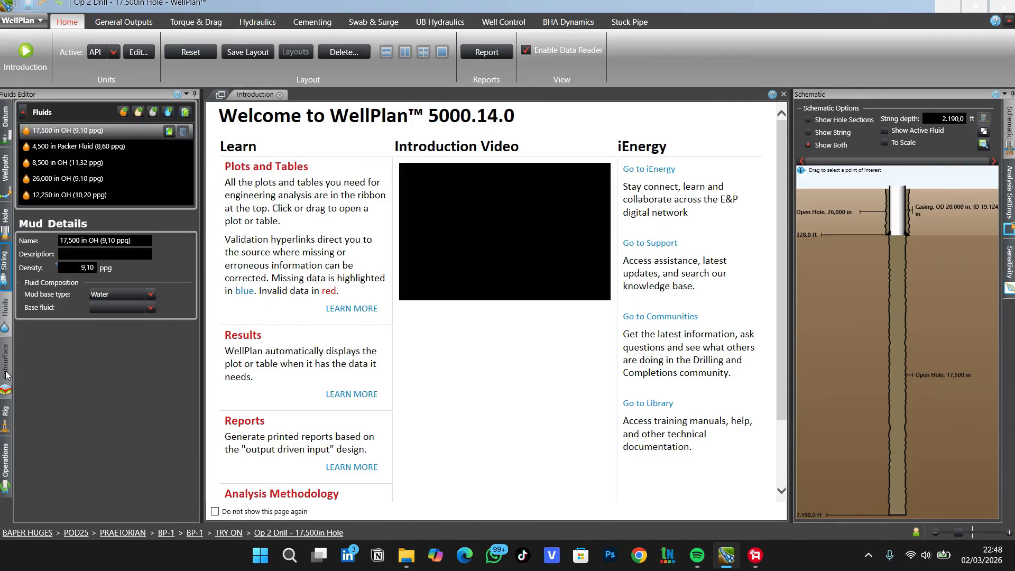
pyautogui.click(6, 374)
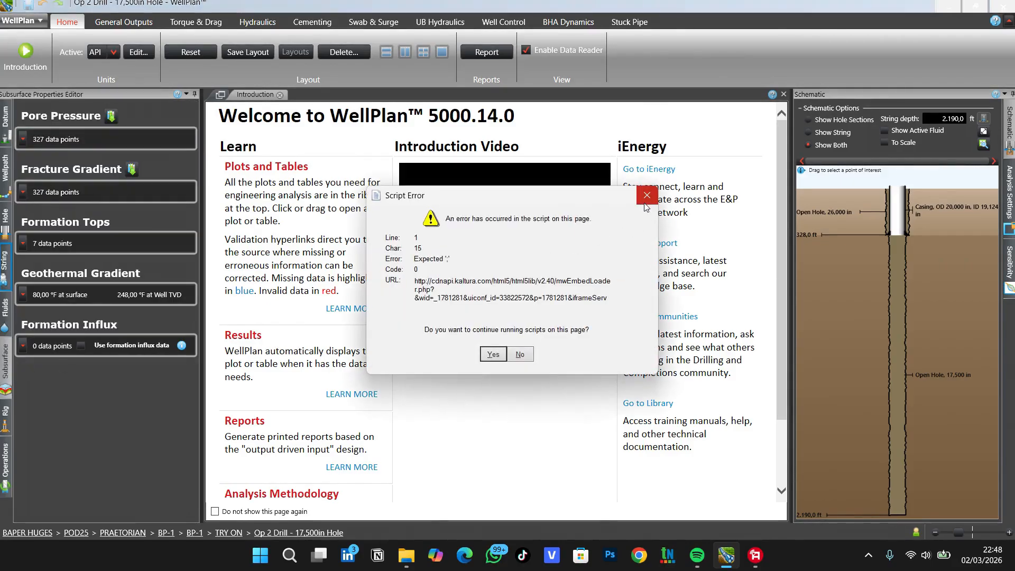
pyautogui.click(647, 199)
pyautogui.click(5, 316)
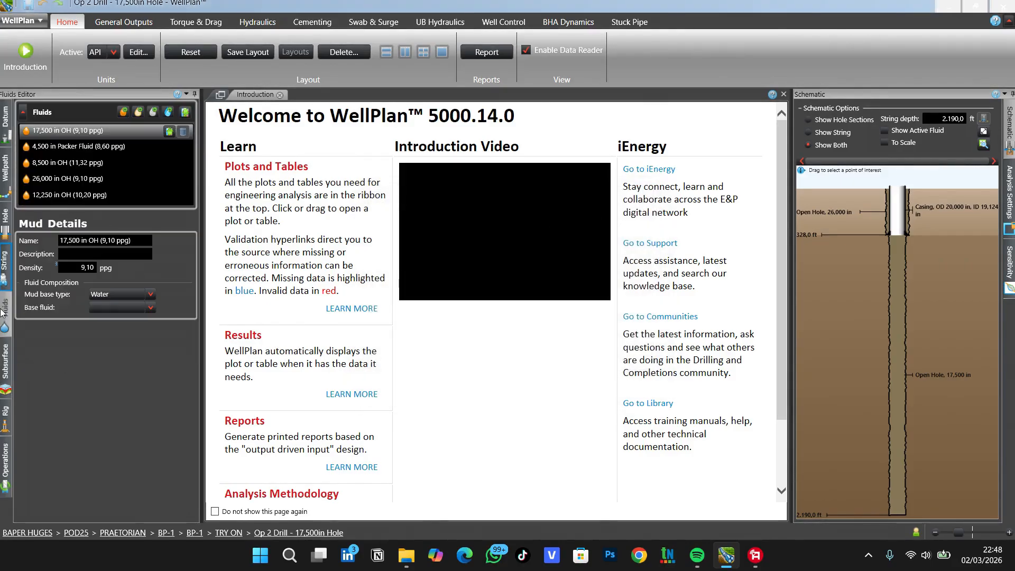